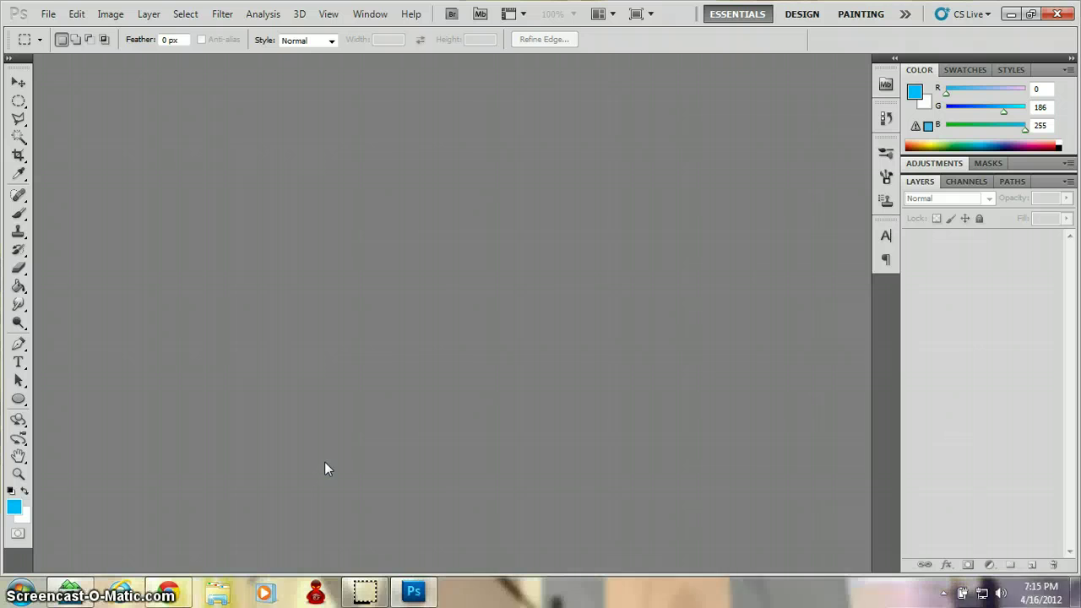
Create a new 1200 by 1100 pixel RGB document with a white background and 1062 pixels/inch resolution
left_click(52, 15)
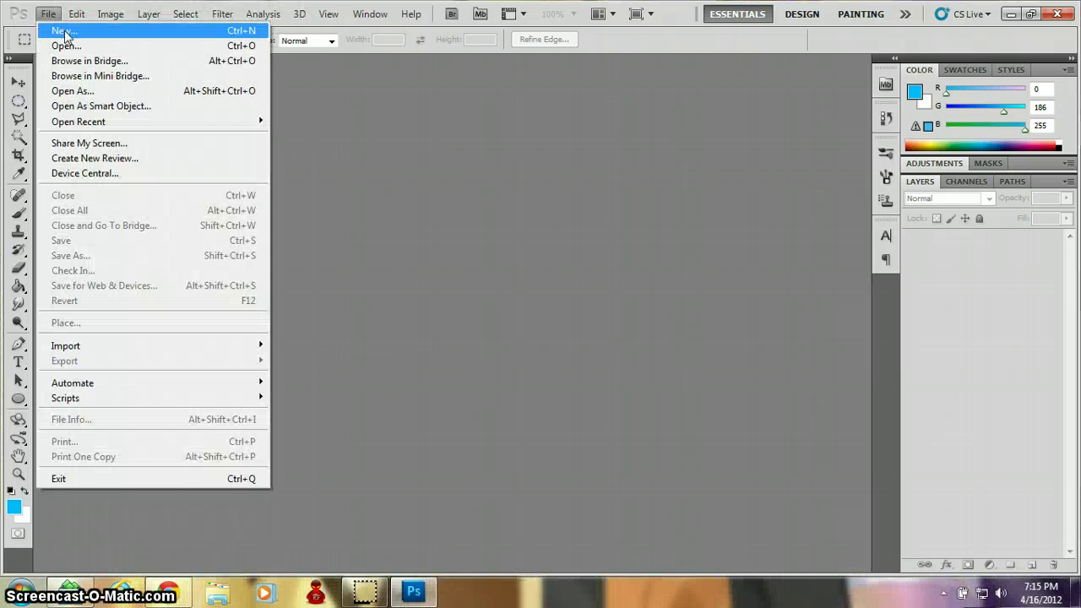
left_click(68, 31)
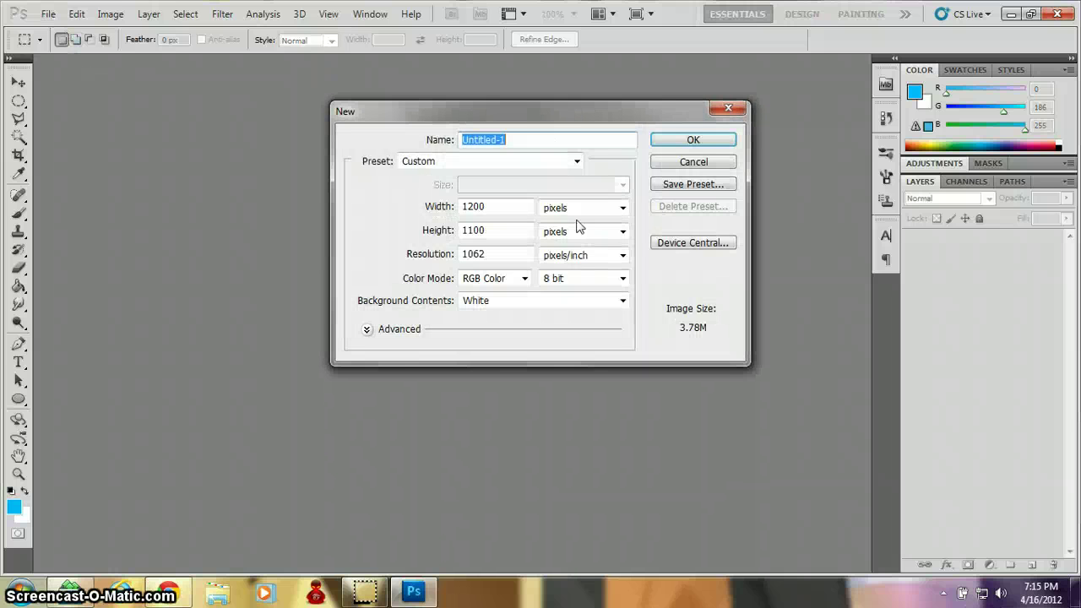
left_click(681, 137)
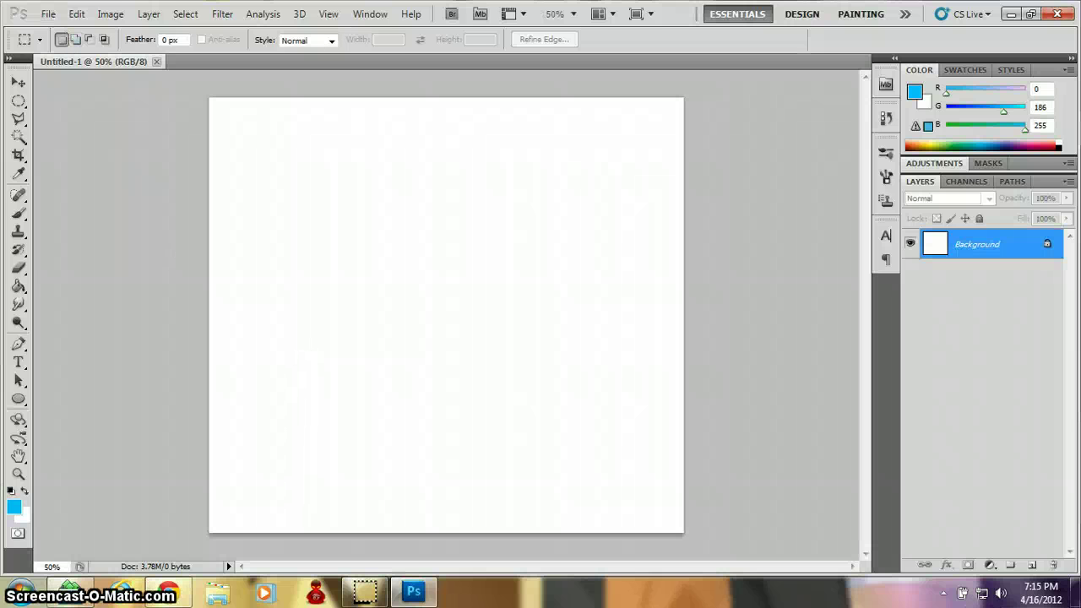
Reset the colors to default and fill the background with black using the Paint Bucket tool
left_click(18, 287)
key("d")
left_click(428, 284)
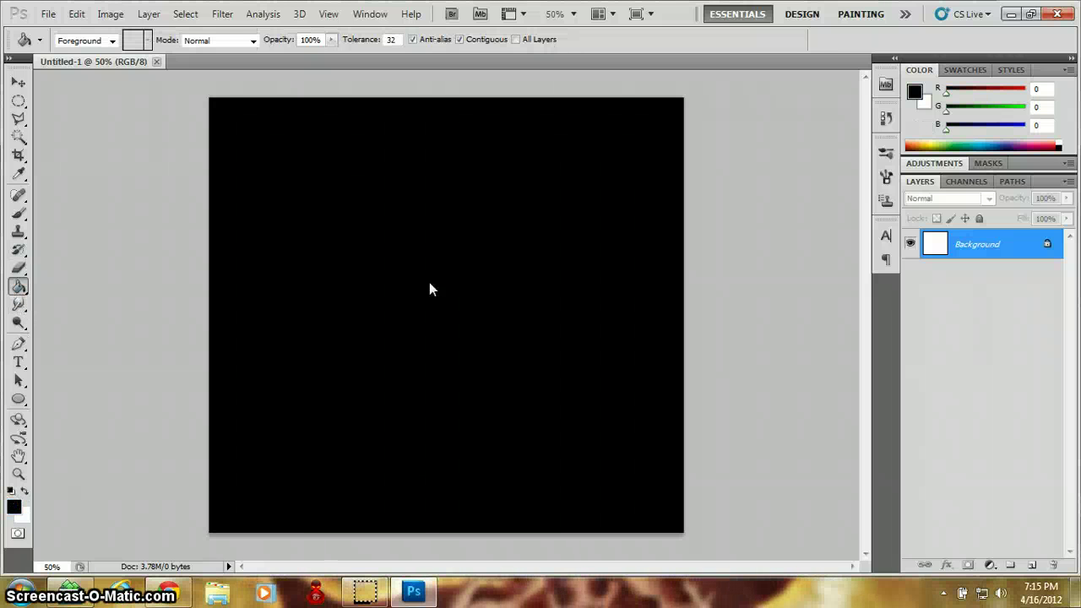
Add a new layer and draw a large, roughly circular elliptical selection near the middle of the canvas
left_click(1033, 566)
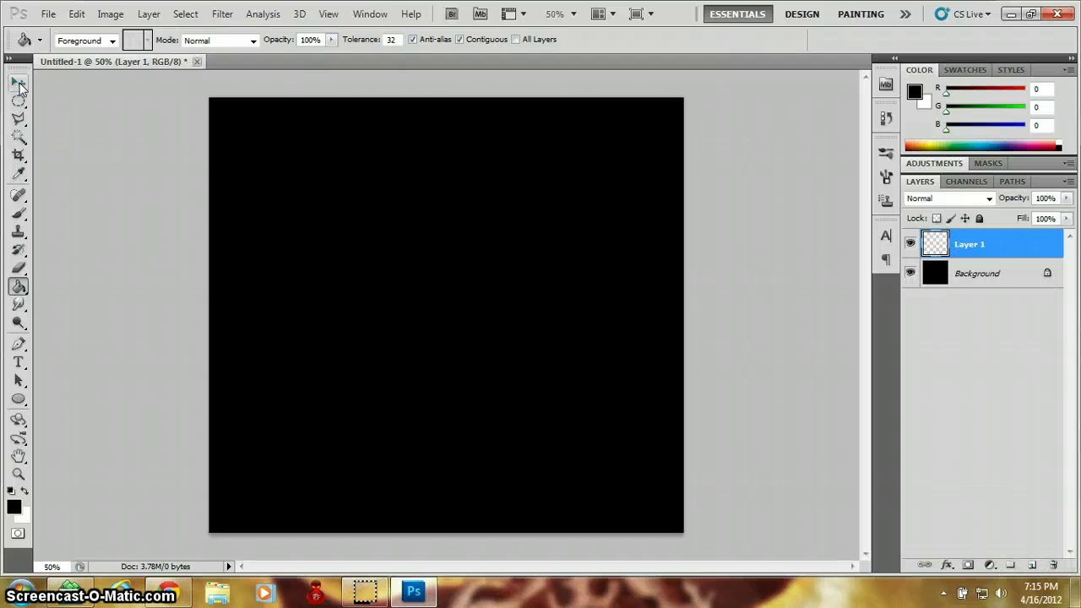
left_click(20, 102)
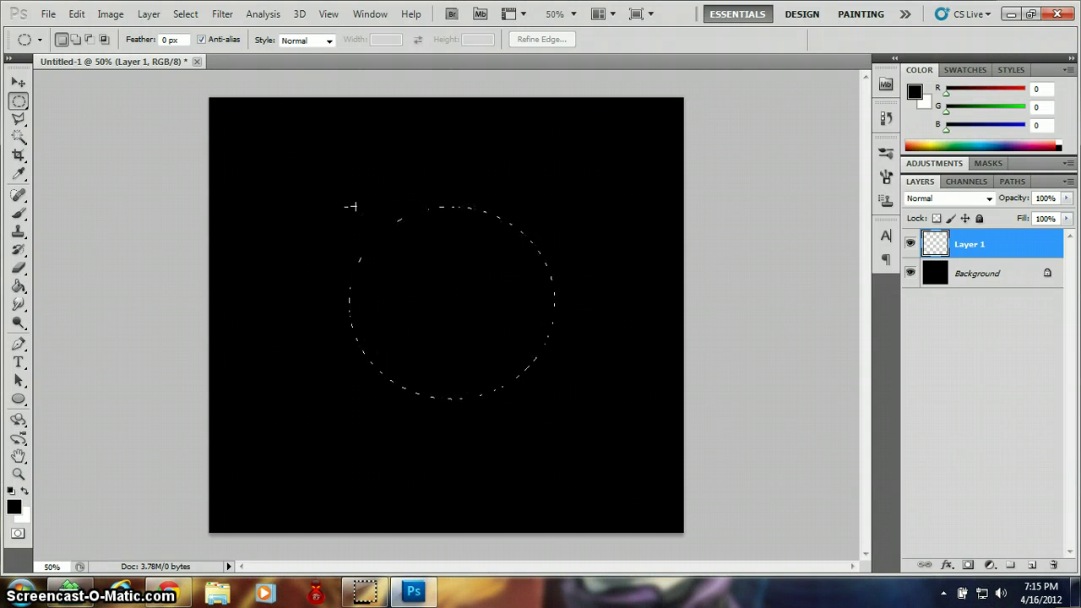
left_click_drag(555, 398, 555, 398)
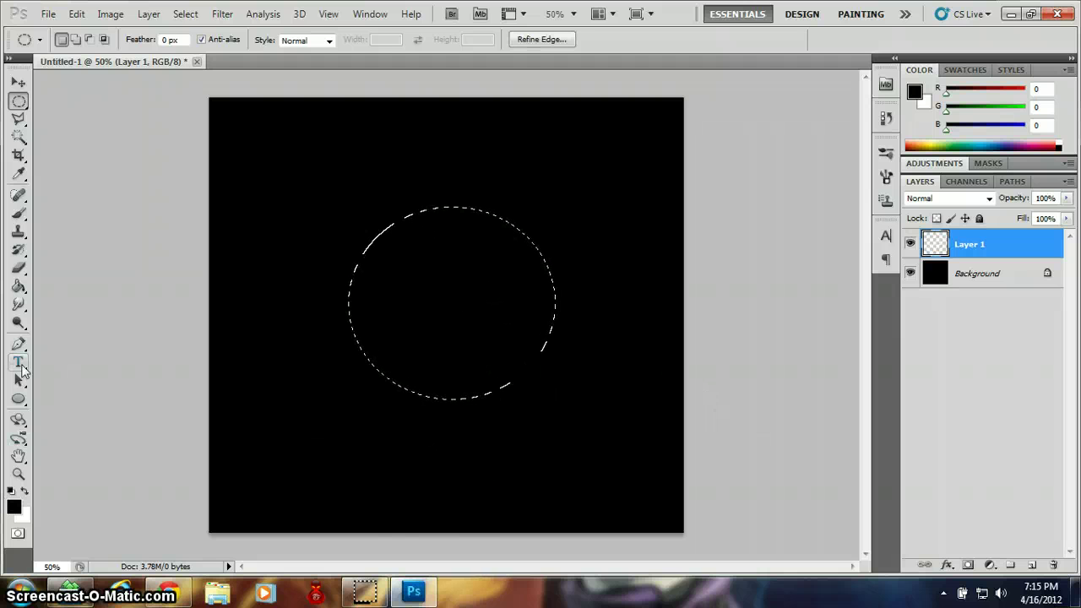
Set the foreground color to bright blue #00a8ff and fill the circular selection with it
left_click(19, 287)
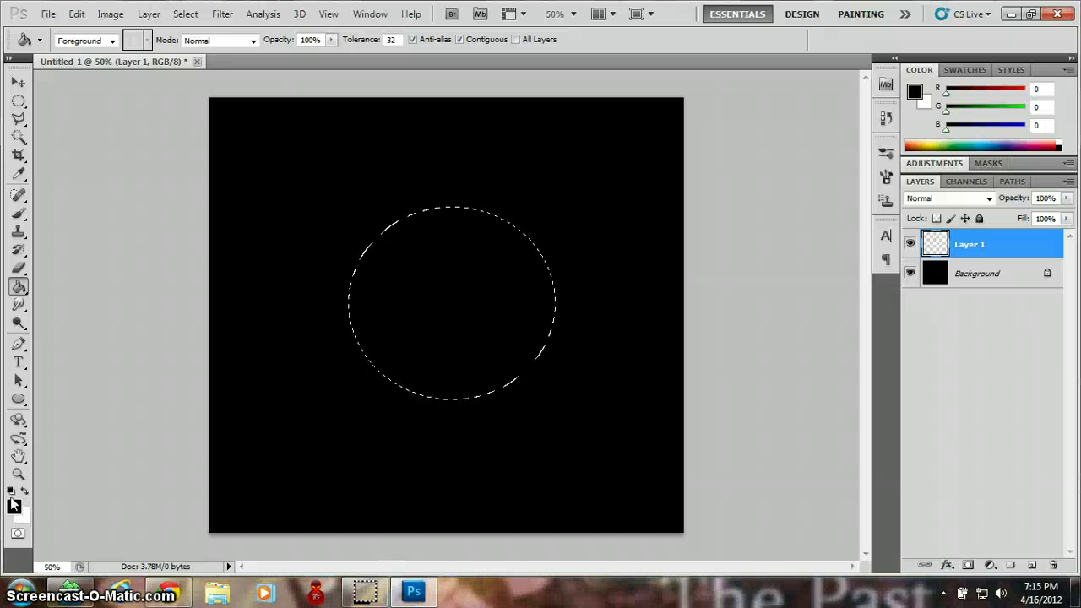
left_click(13, 506)
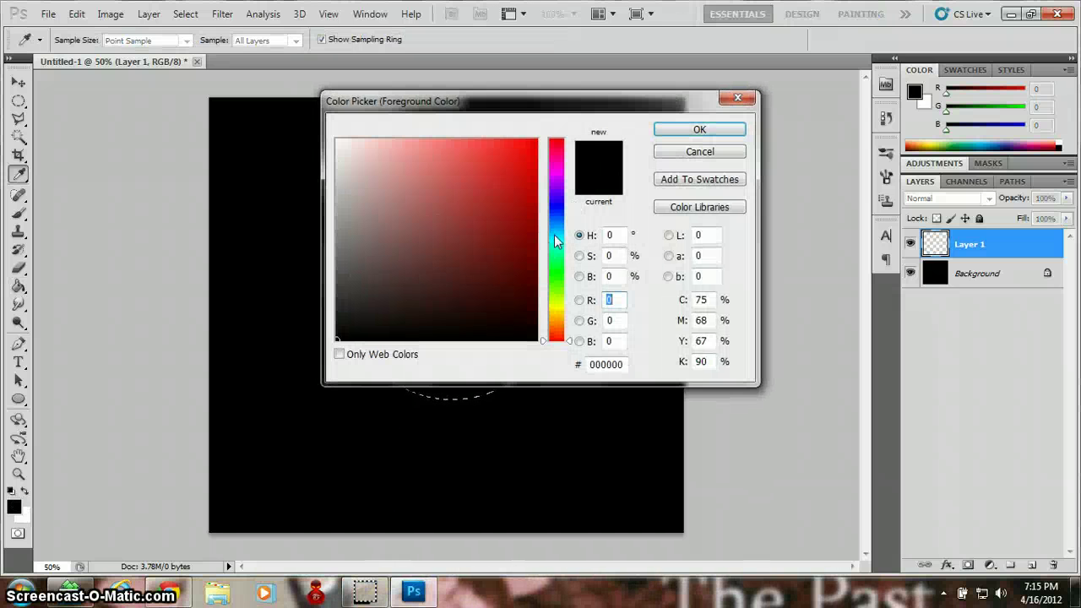
left_click(556, 234)
left_click(537, 147)
left_click_drag(521, 172, 537, 138)
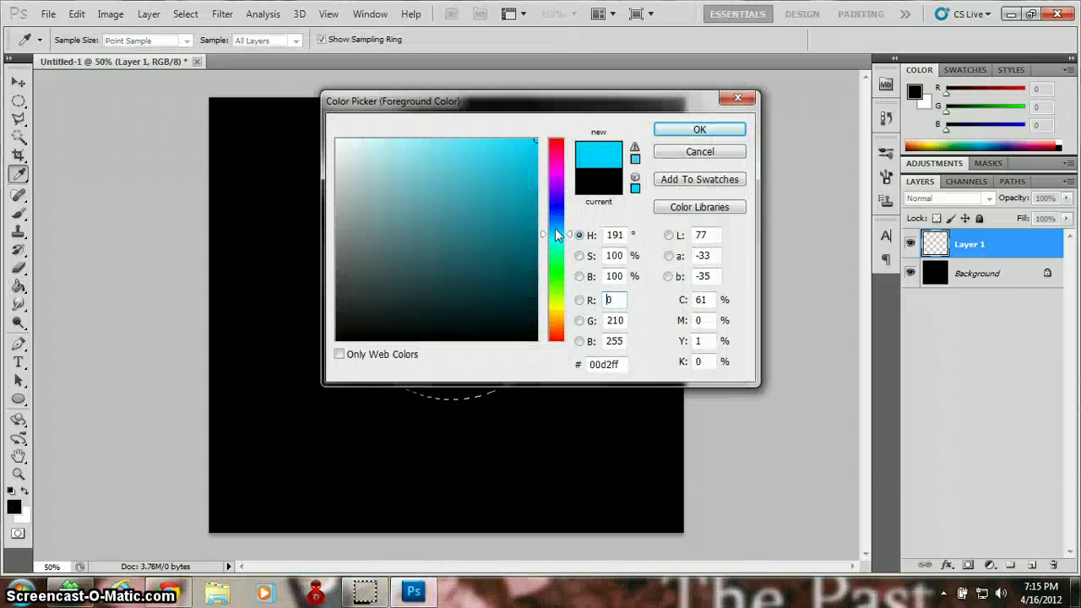
left_click_drag(557, 235, 557, 228)
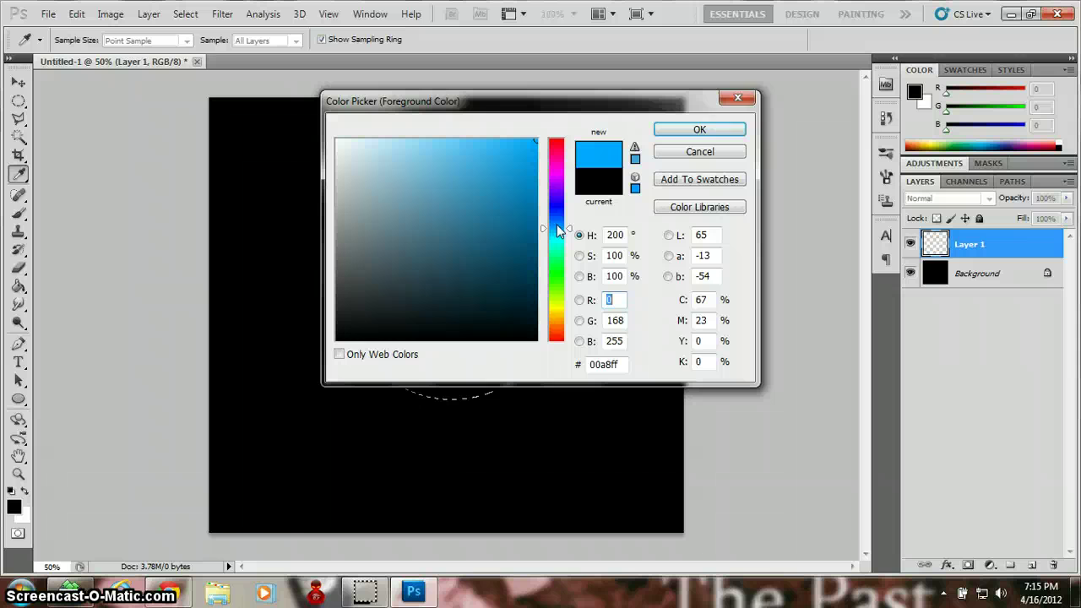
left_click(700, 131)
key("g")
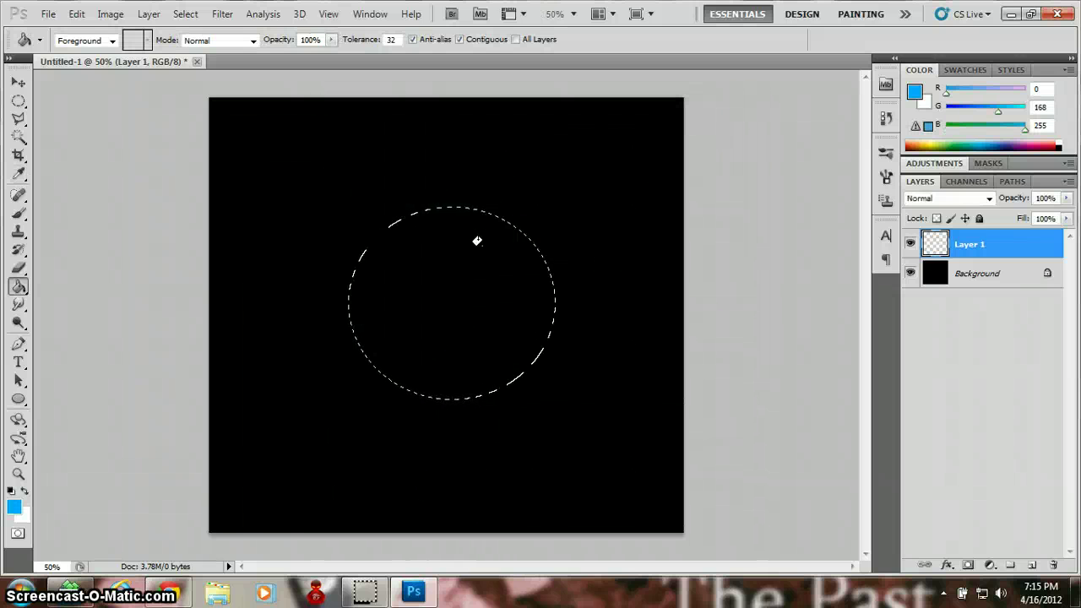
left_click(471, 260)
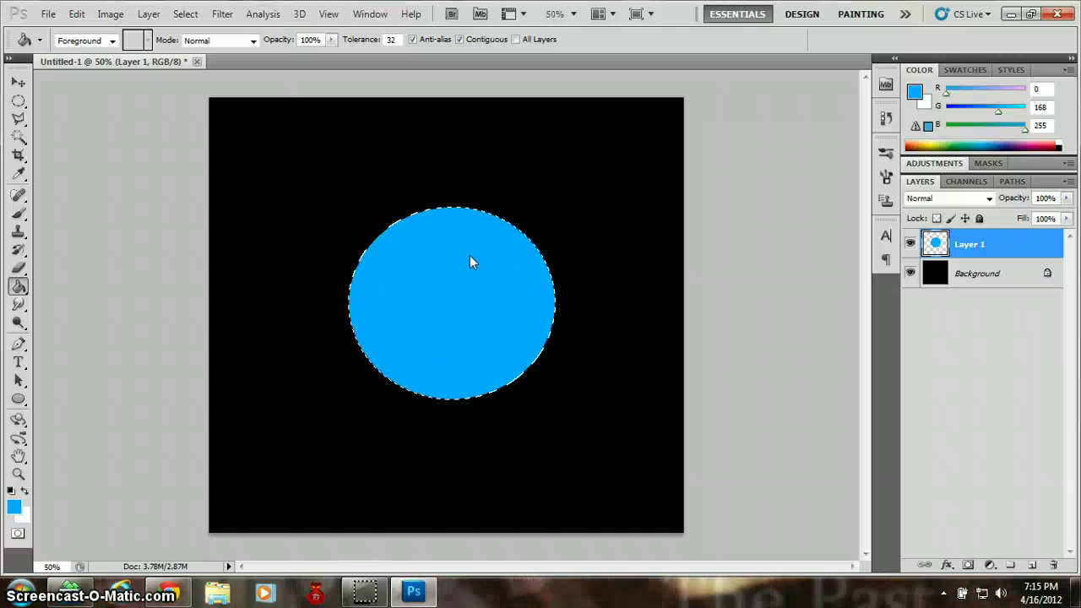
Change the foreground color to a deeper blue, RGB 0, 132, 255, and refill the circular selection on Layer 1
left_click(13, 507)
left_click(555, 227)
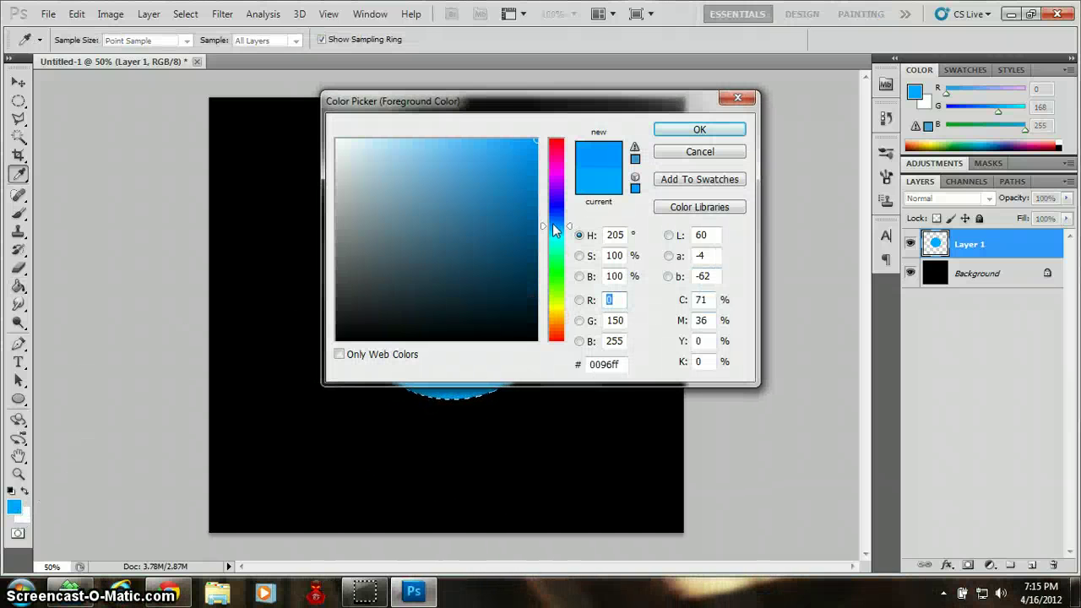
left_click(553, 221)
left_click(700, 129)
left_click(459, 327)
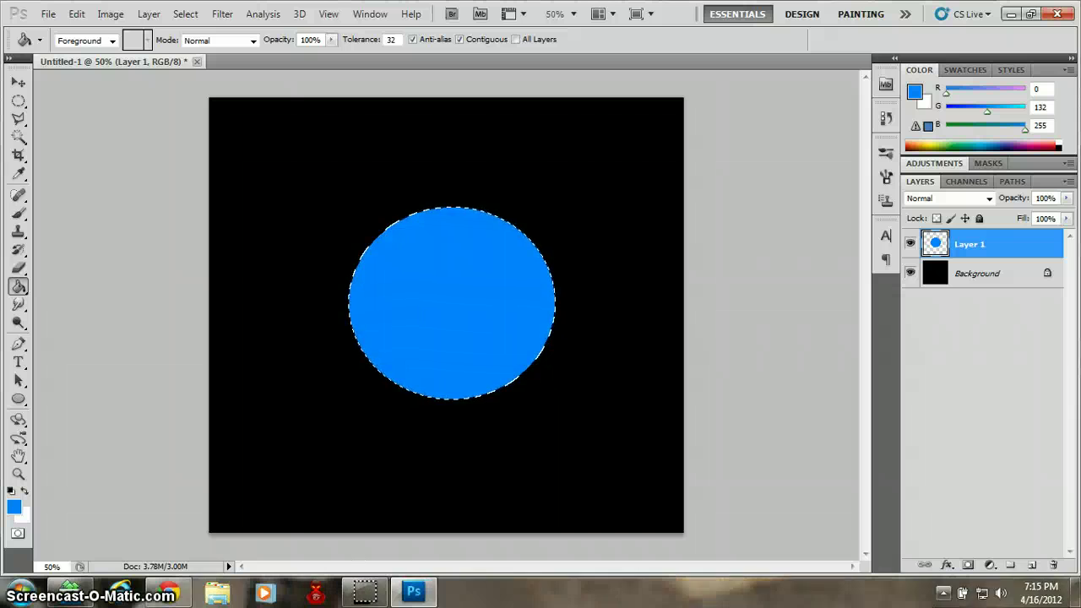
Add a new layer above the blue circle and shrink the selection around its center to about 68%, applying the transformation
left_click(1034, 565)
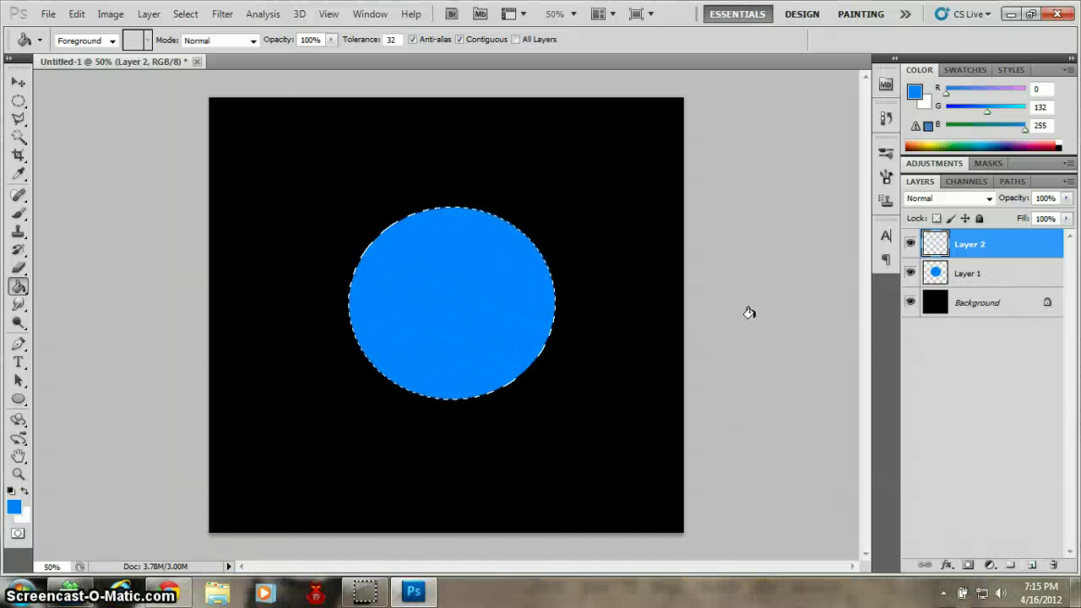
left_click(185, 13)
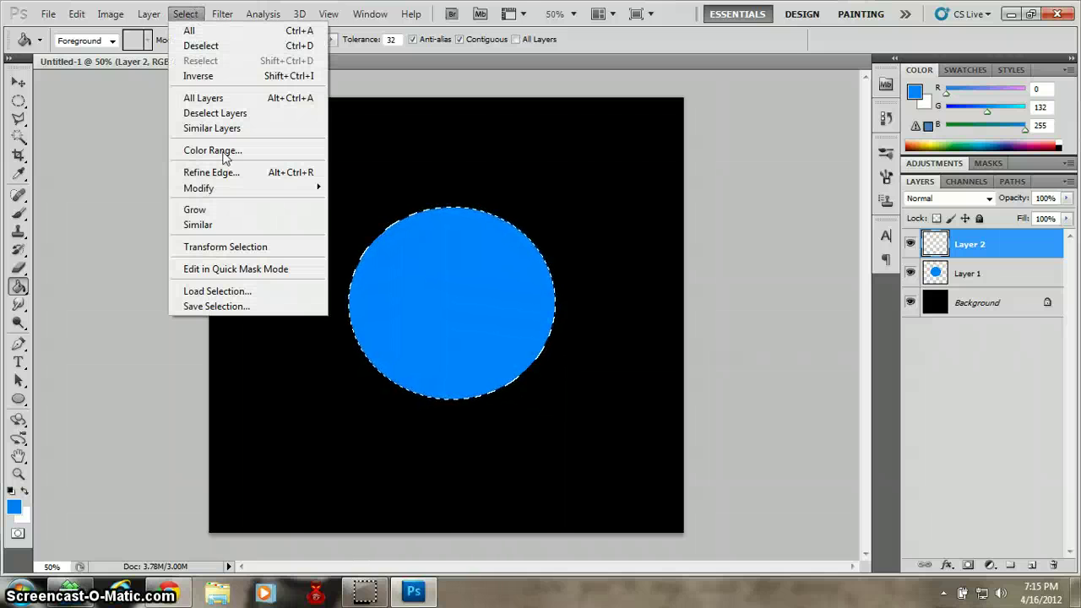
left_click(242, 250)
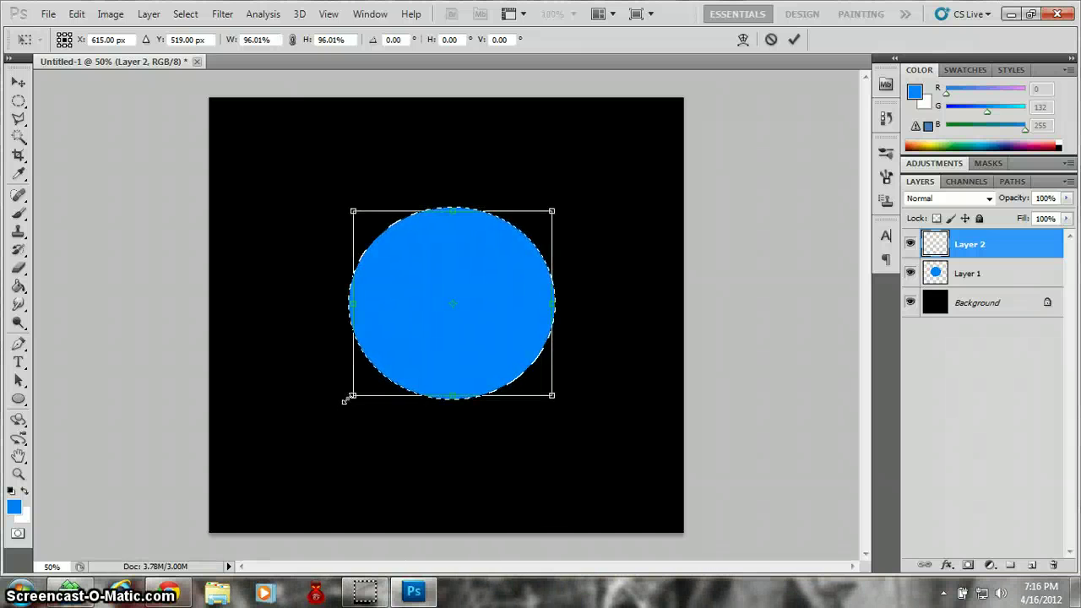
left_click_drag(346, 404, 347, 398)
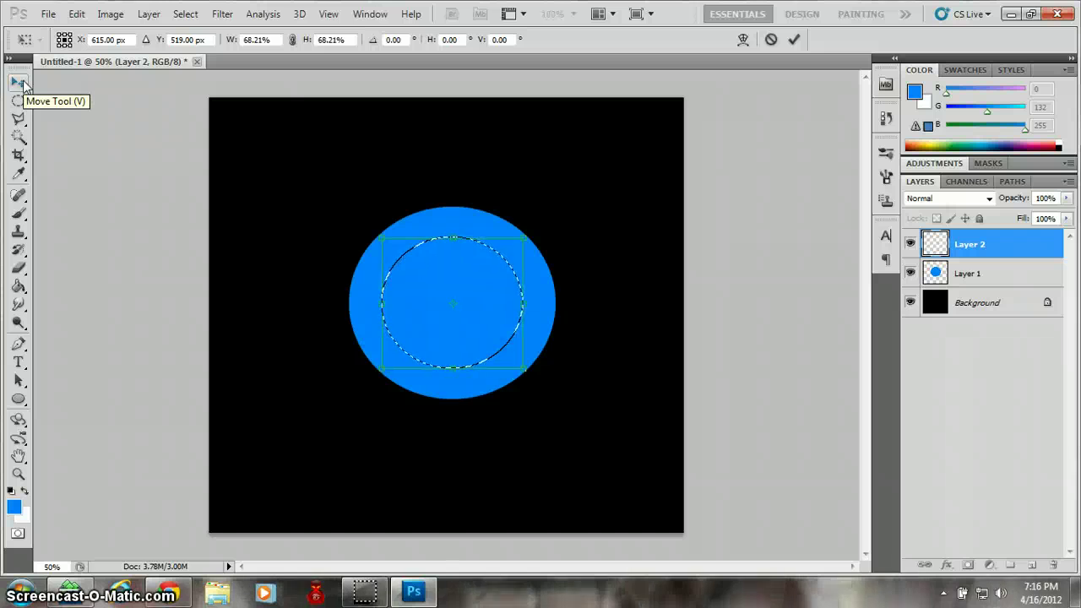
left_click(23, 86)
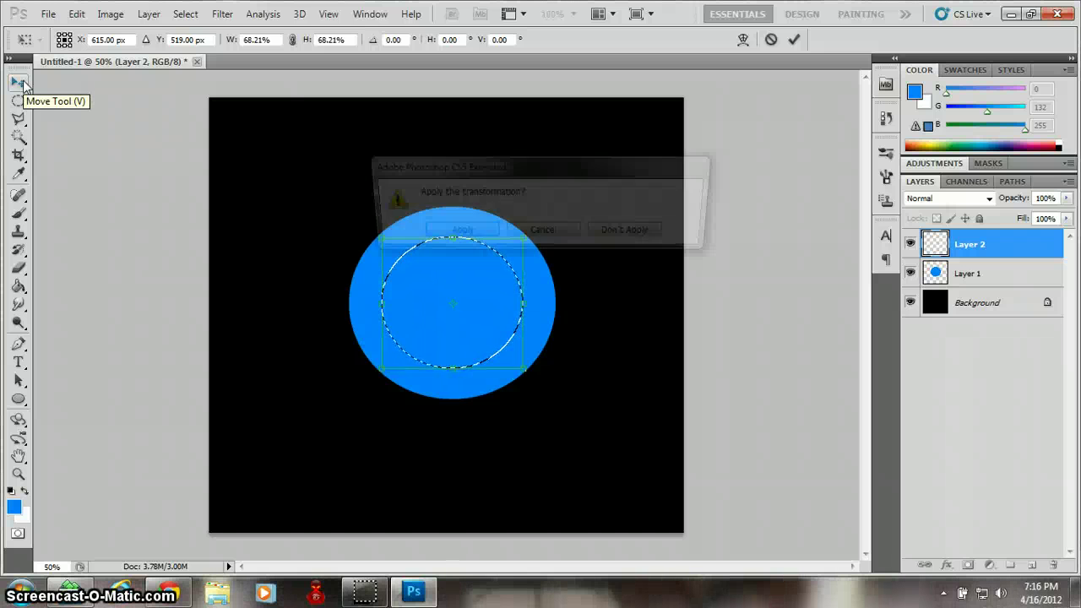
left_click(440, 233)
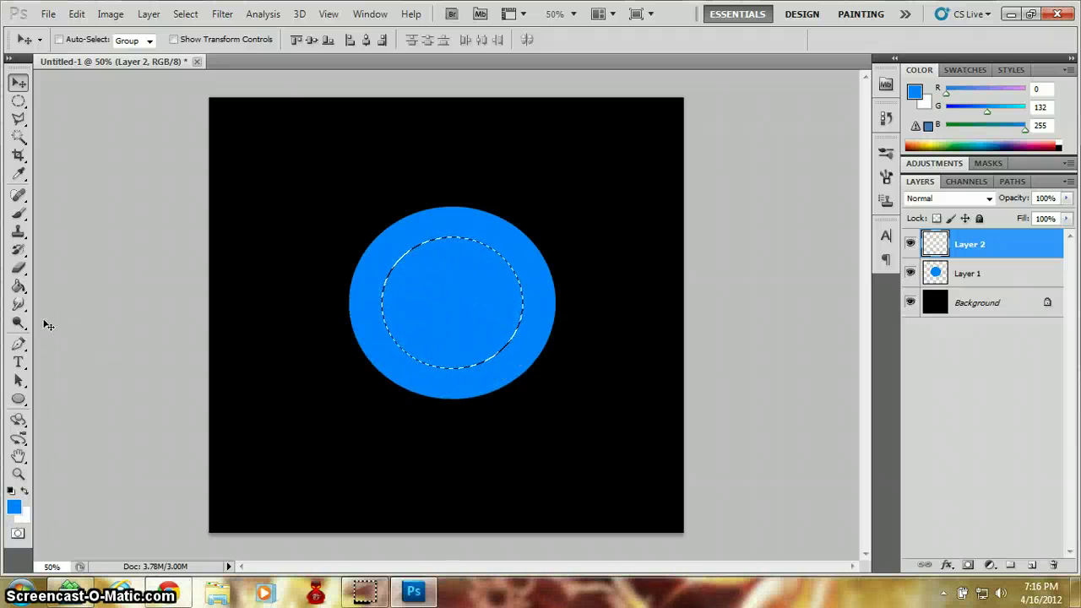
Set the foreground color to light blue #00c6ff and fill the smaller circular selection on Layer 2
left_click(17, 287)
left_click(14, 507)
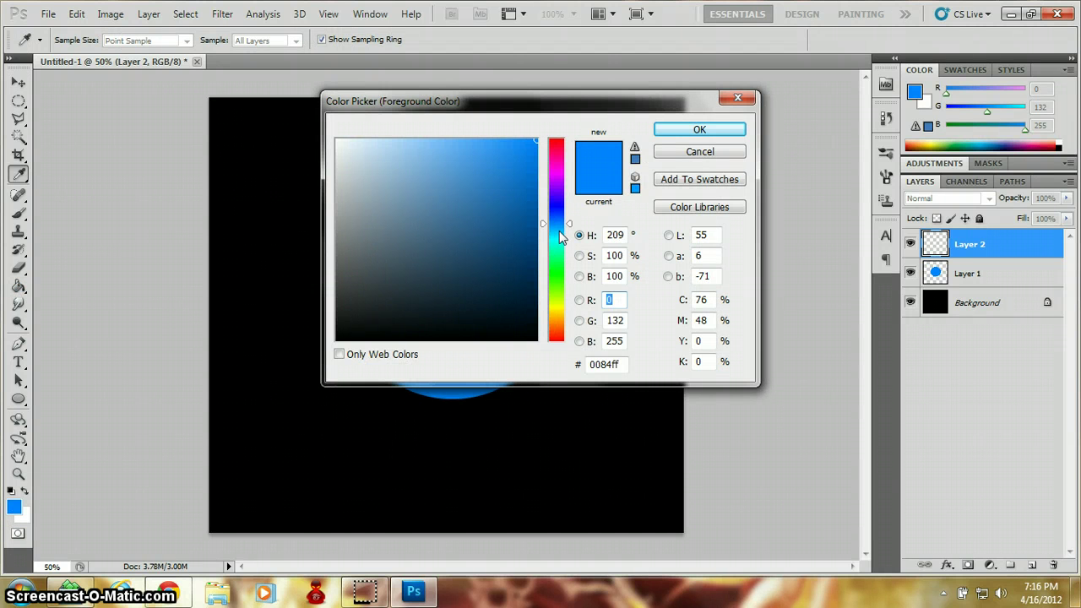
left_click_drag(558, 232, 559, 237)
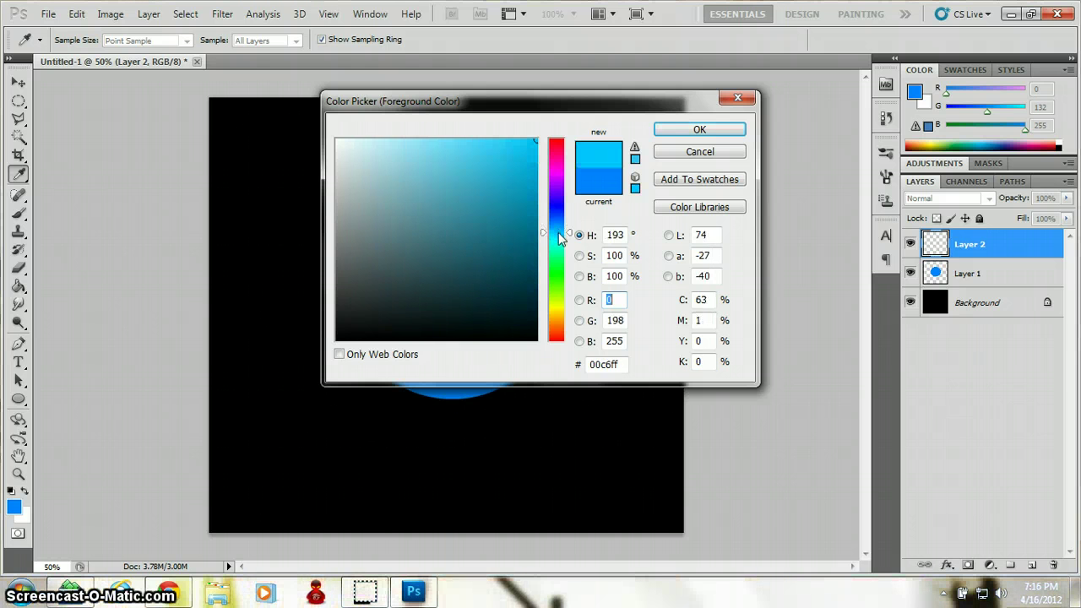
left_click(699, 129)
left_click(449, 279)
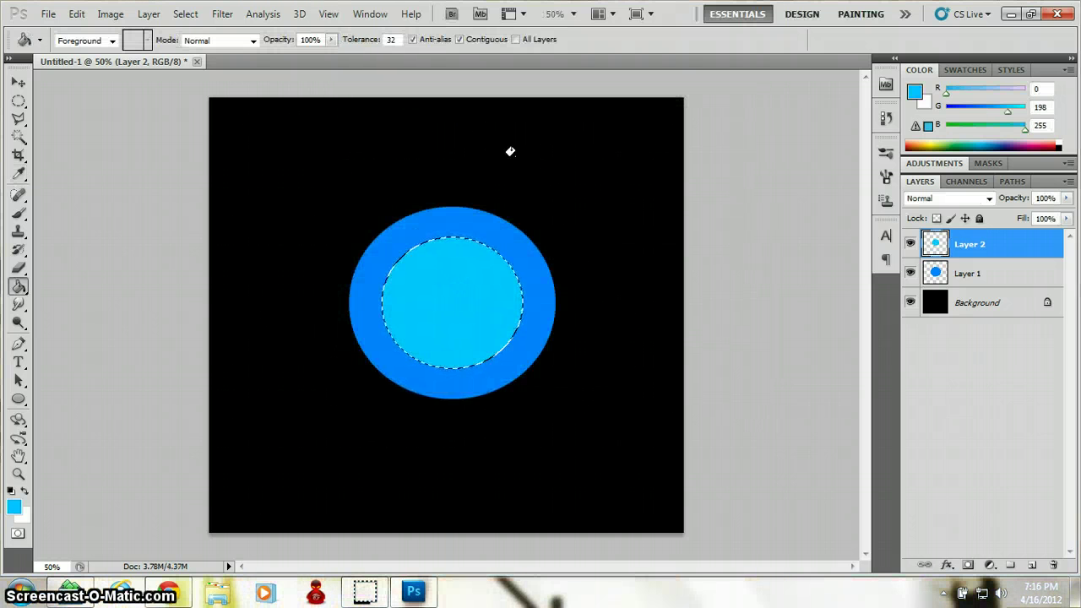
Add another layer and scale the selection around its center to about 70%, applying the transformation
left_click(1032, 564)
left_click(185, 14)
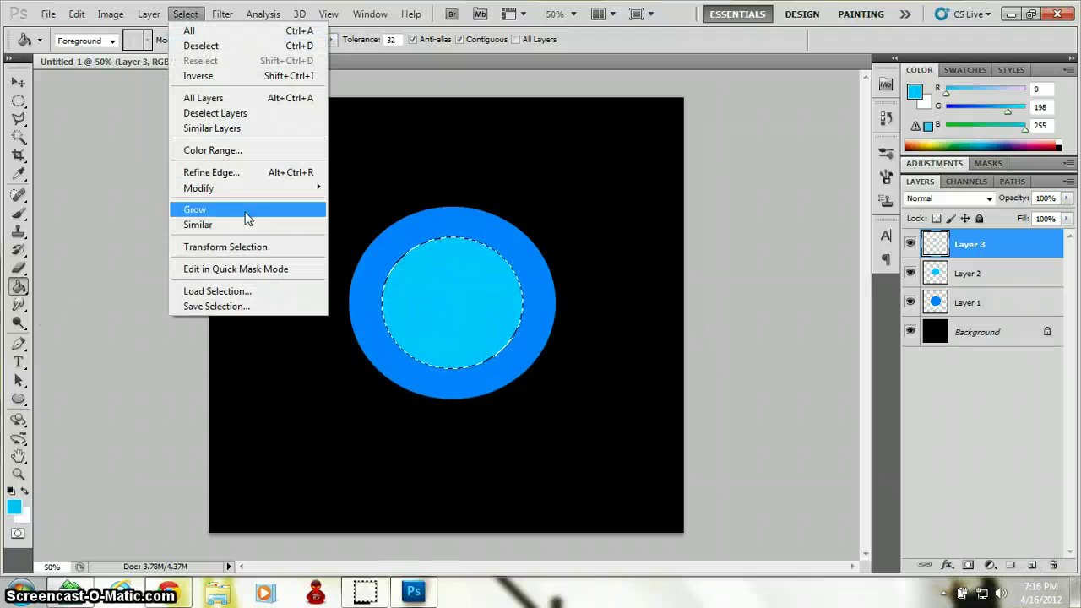
left_click(248, 246)
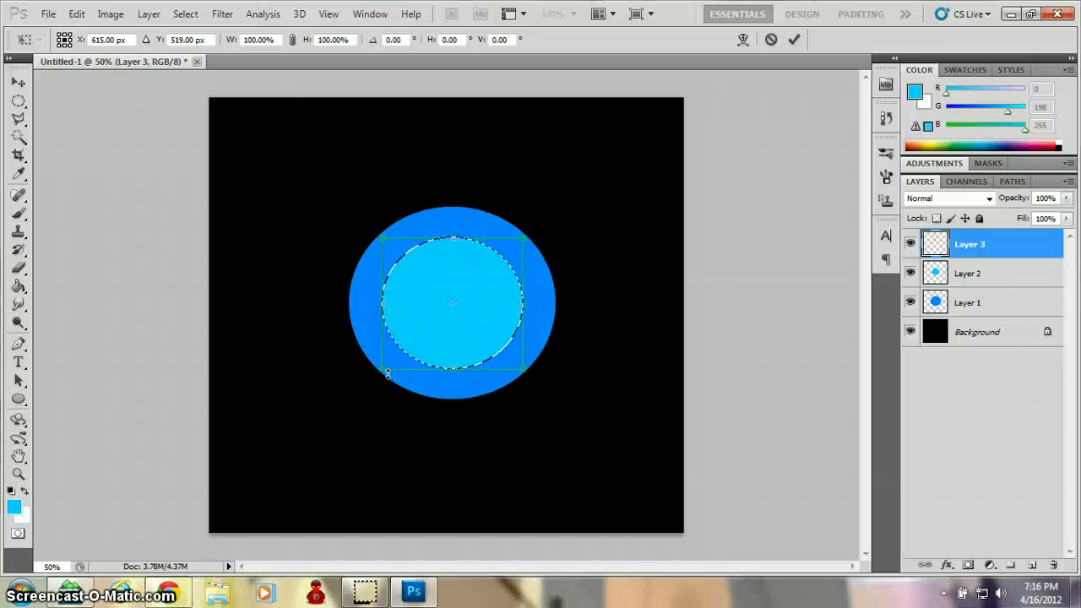
left_click_drag(380, 369, 402, 350)
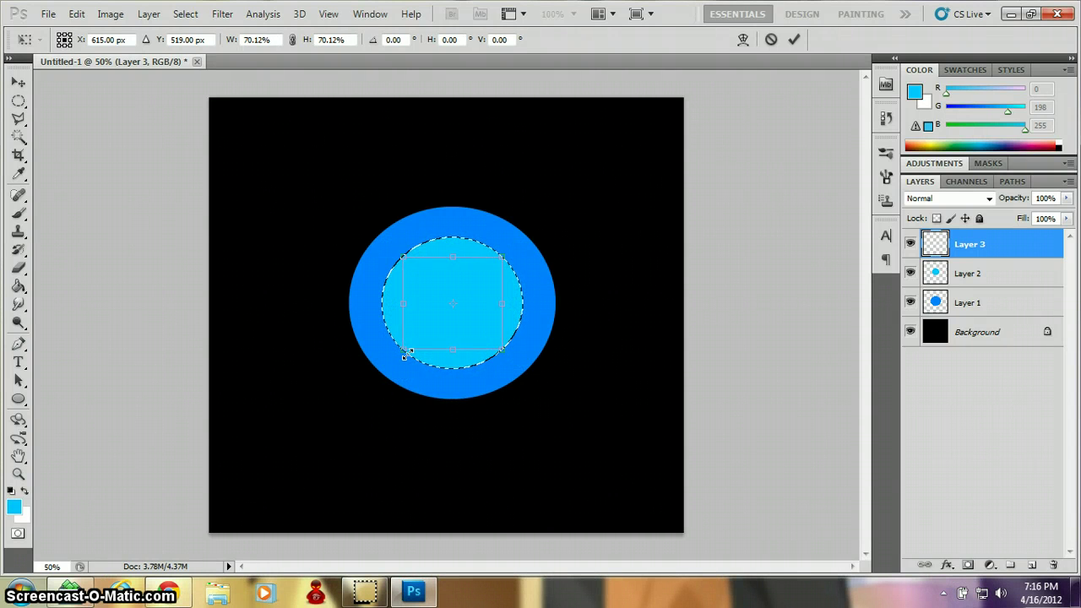
key("v")
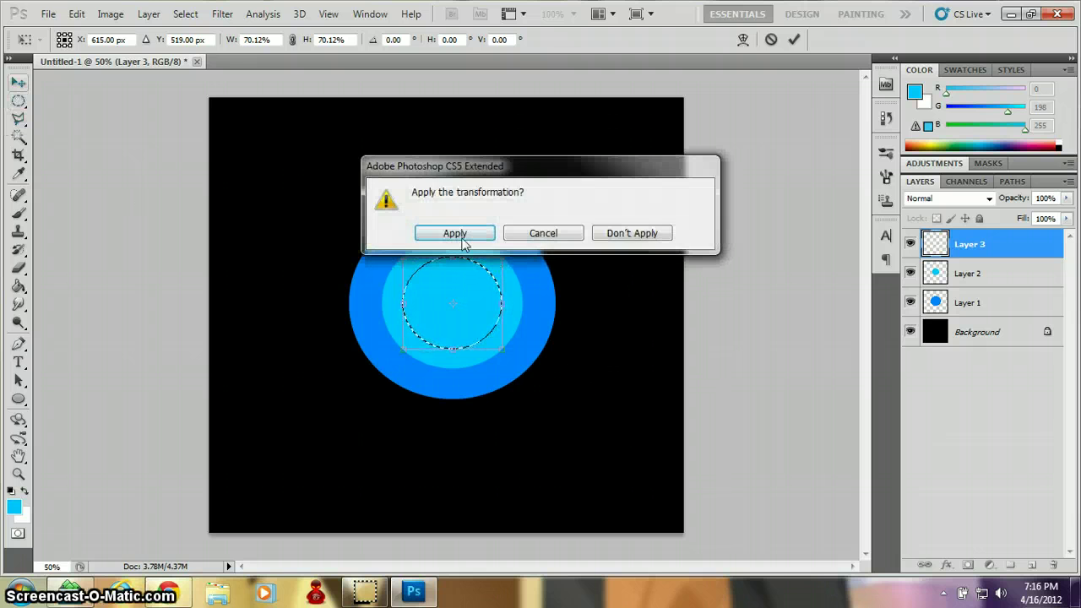
left_click(455, 233)
Set the foreground color to cyan #00fff6 and fill the innermost circular selection on Layer 3
left_click(14, 507)
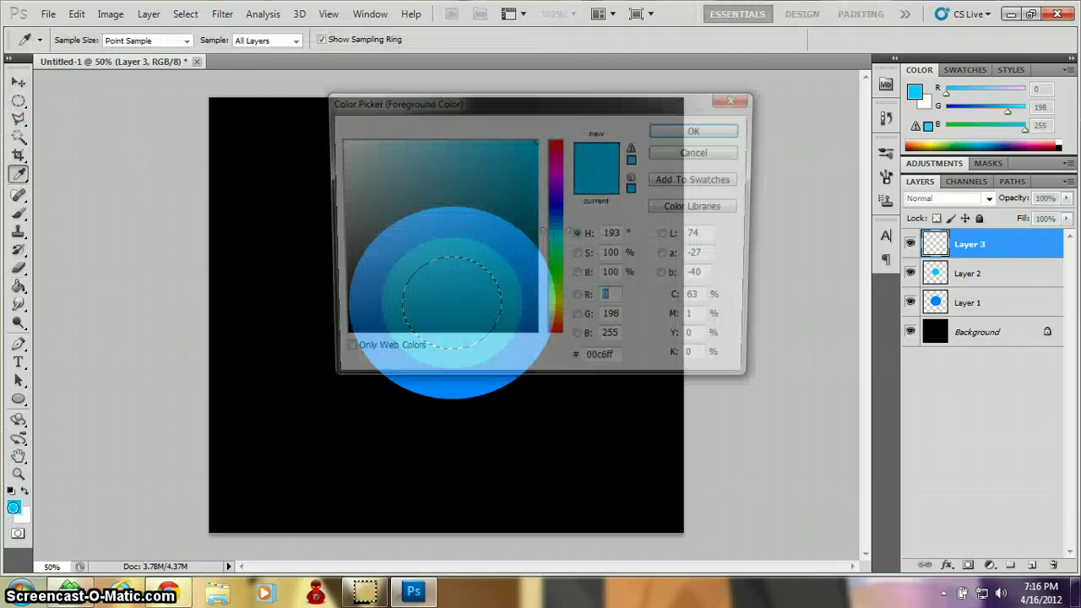
left_click(557, 242)
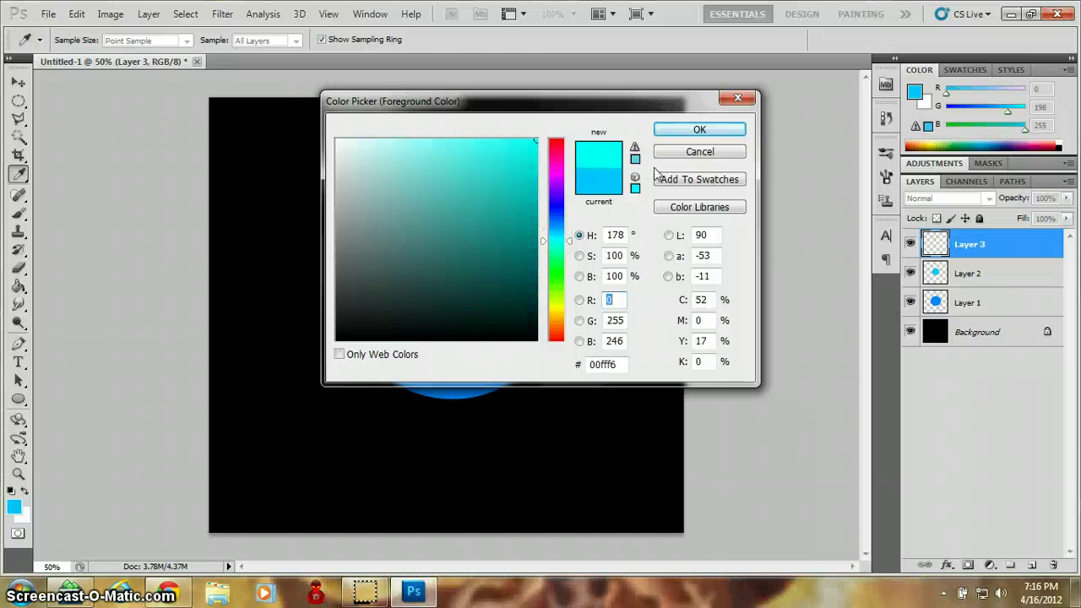
left_click(670, 134)
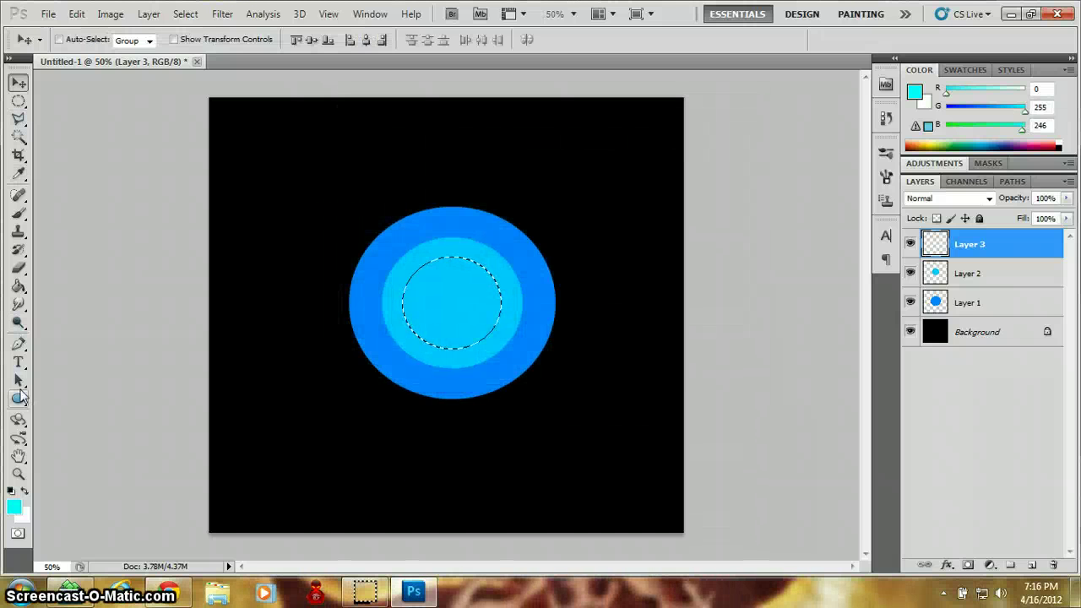
left_click(18, 287)
left_click(483, 304)
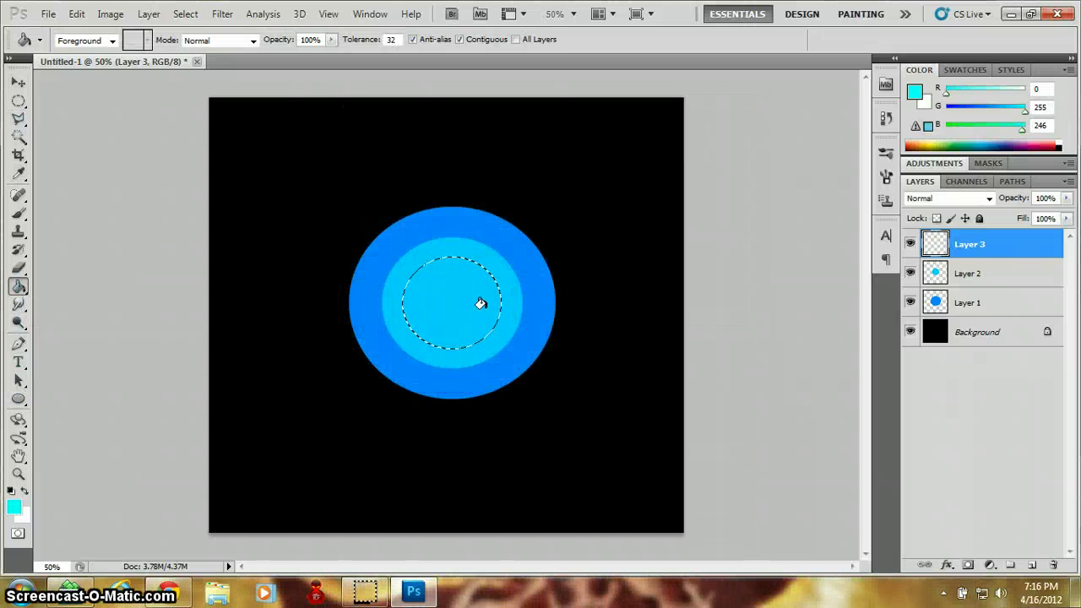
Add a new layer above Layer 3 and scale the circular selection around its center to about 47%, applying the transformation
left_click(1033, 565)
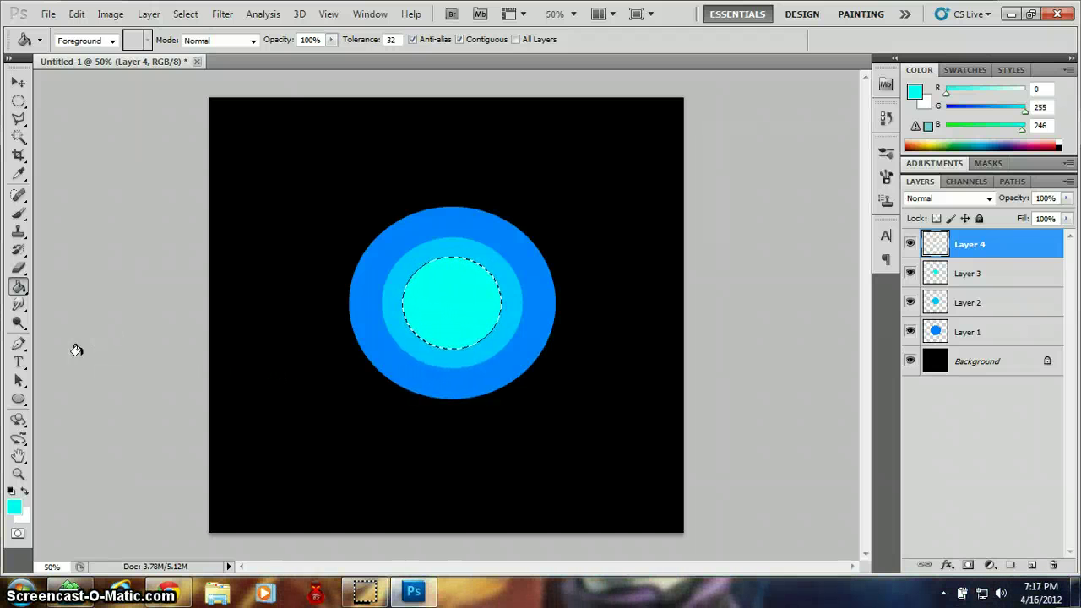
left_click(185, 14)
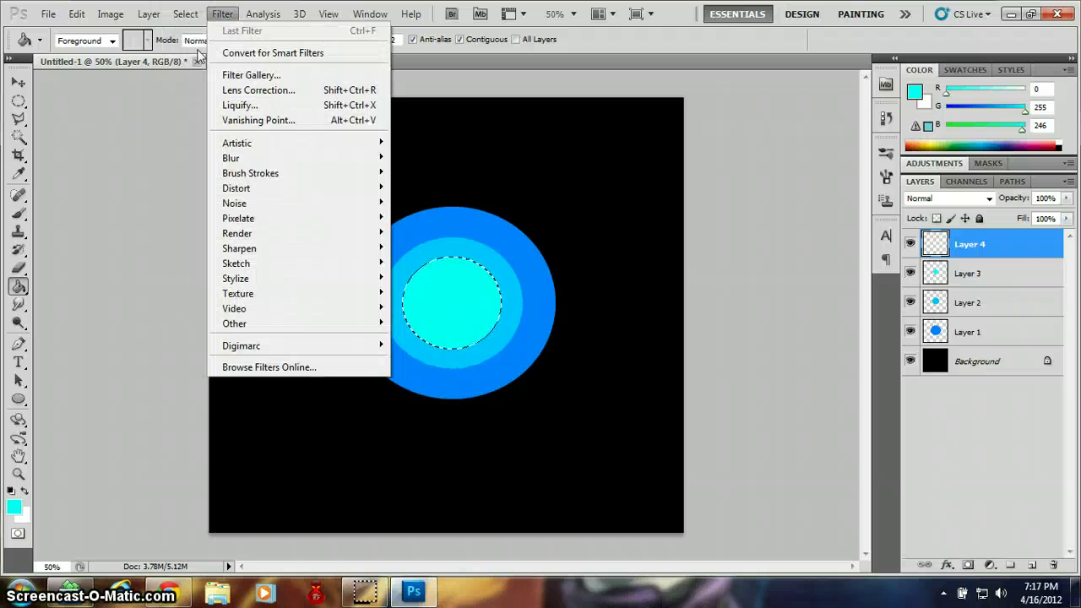
left_click(207, 246)
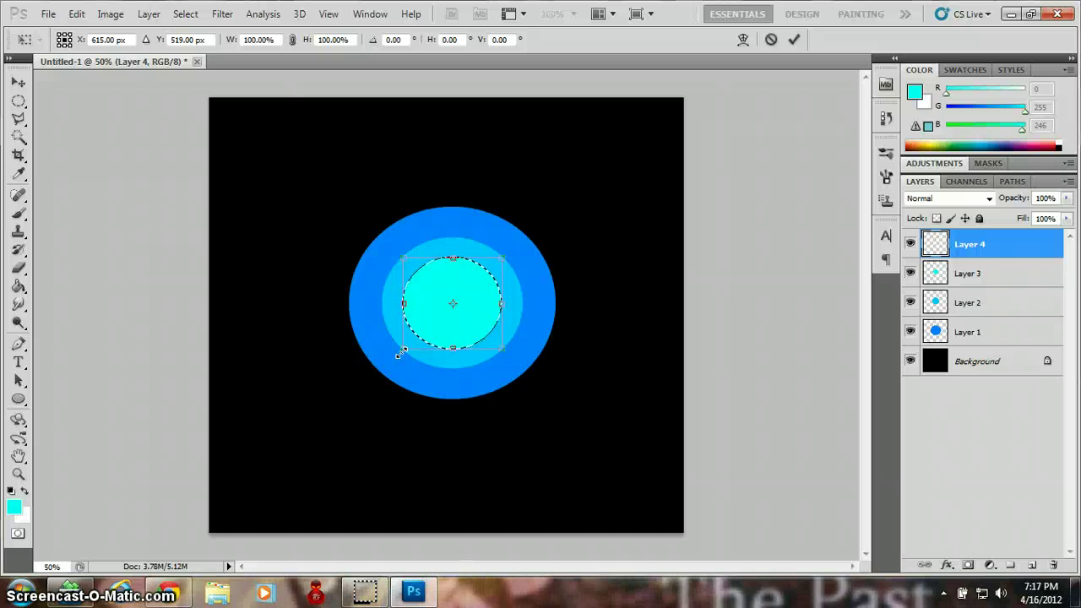
left_click_drag(398, 353, 429, 328)
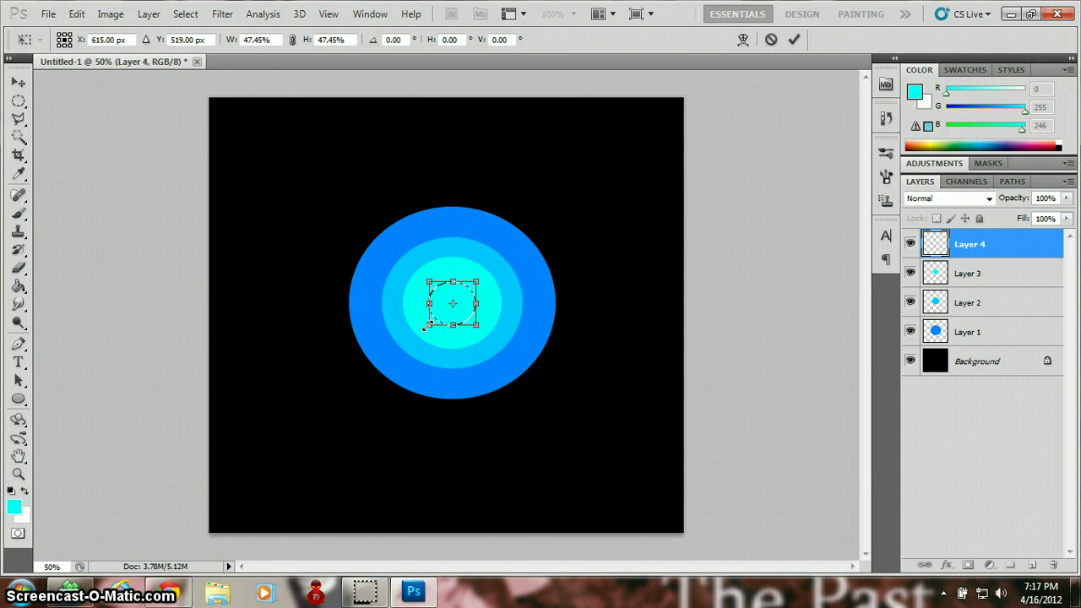
left_click(18, 84)
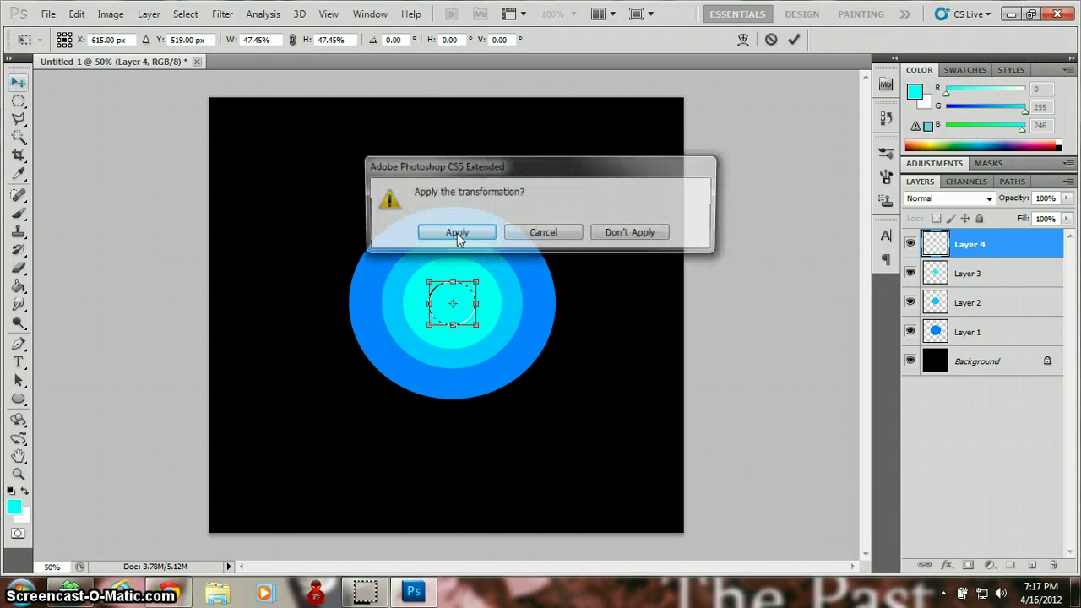
left_click(459, 231)
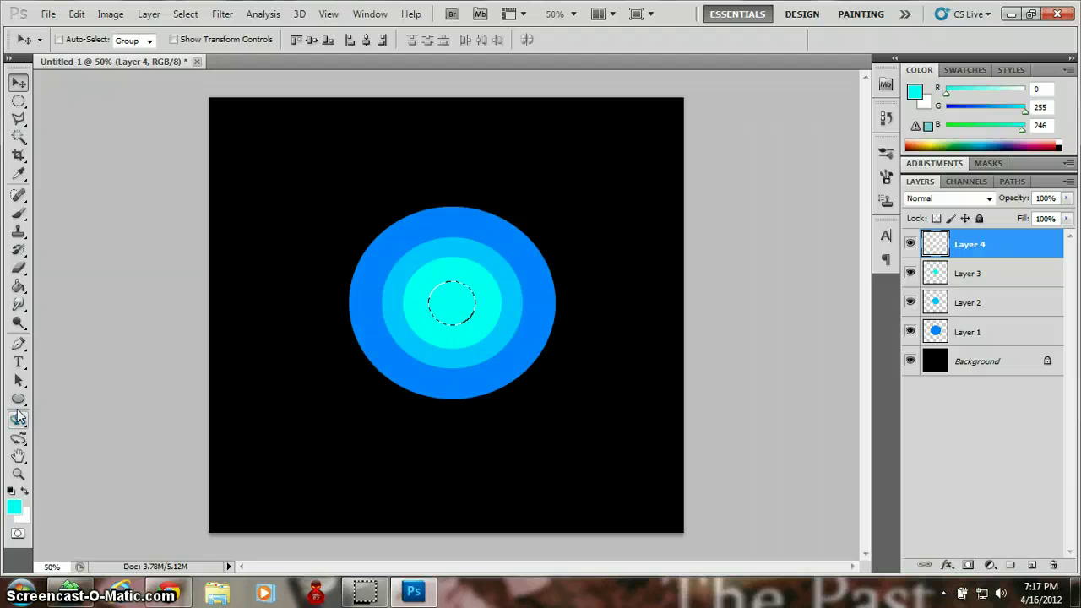
Swap the foreground color to white, fill the smallest circular selection on Layer 4 with it, and deselect
left_click(26, 491)
left_click(18, 287)
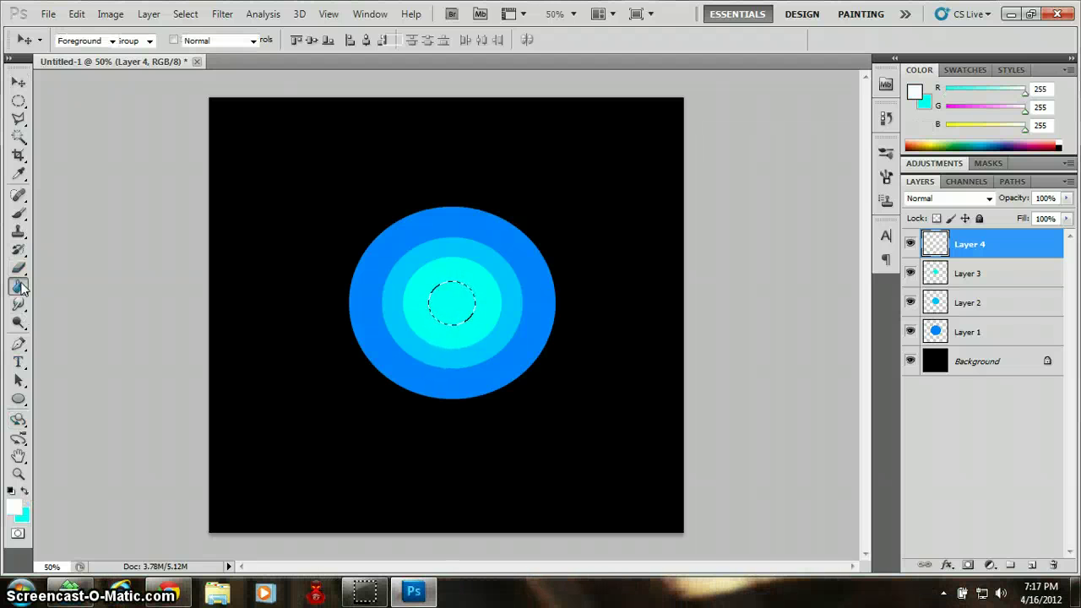
left_click(446, 292)
key("ctrl+d")
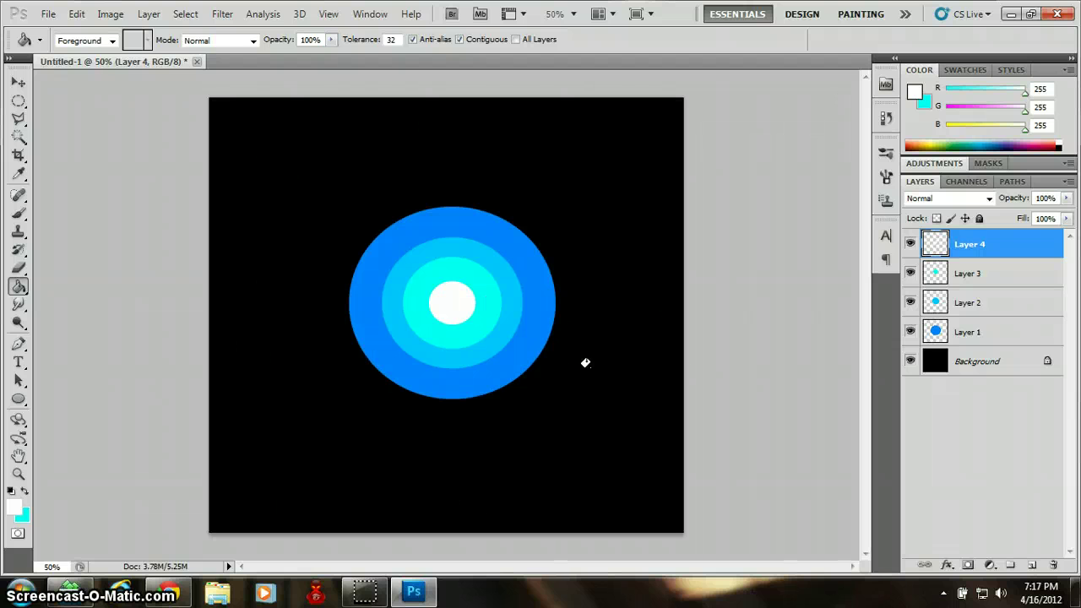
Apply a Gaussian Blur with a radius of 21.4 pixels to the outer blue circle on Layer 1
left_click(977, 332)
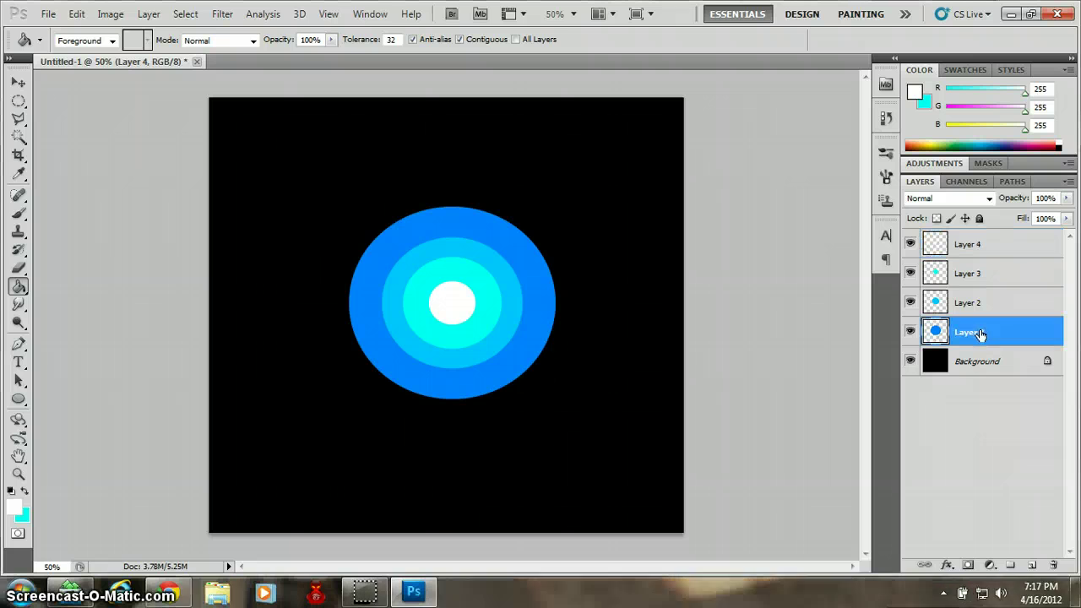
left_click(224, 15)
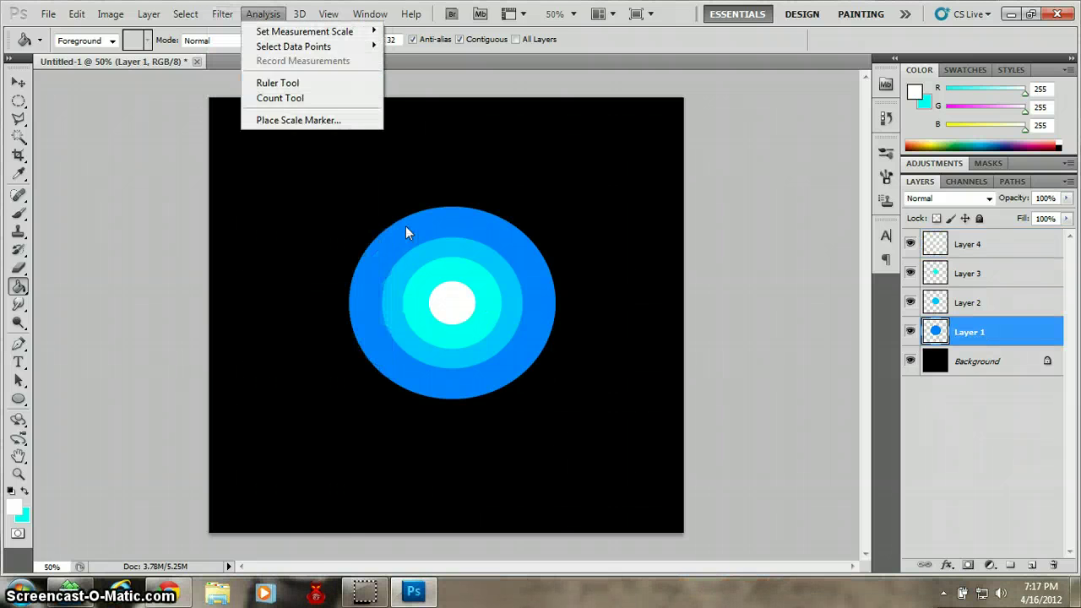
mouse_move(300, 159)
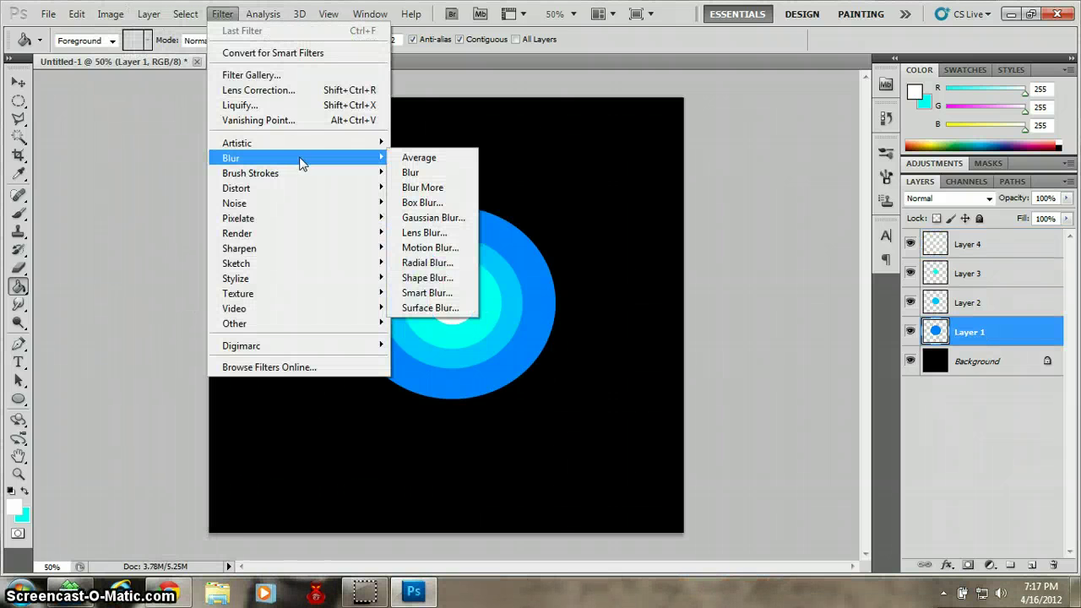
left_click(431, 218)
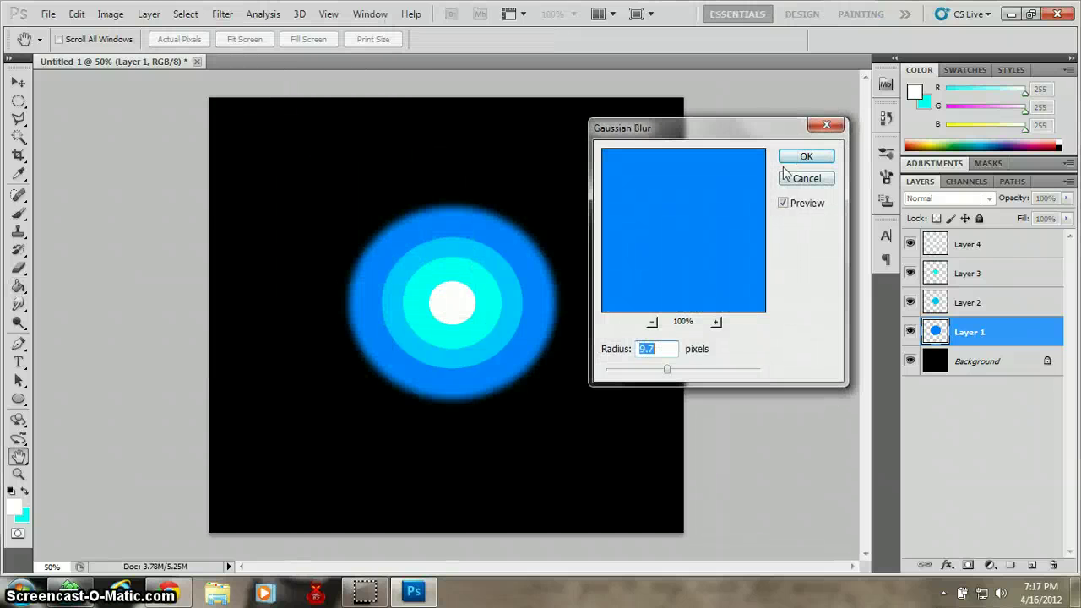
left_click(652, 322)
left_click(653, 322)
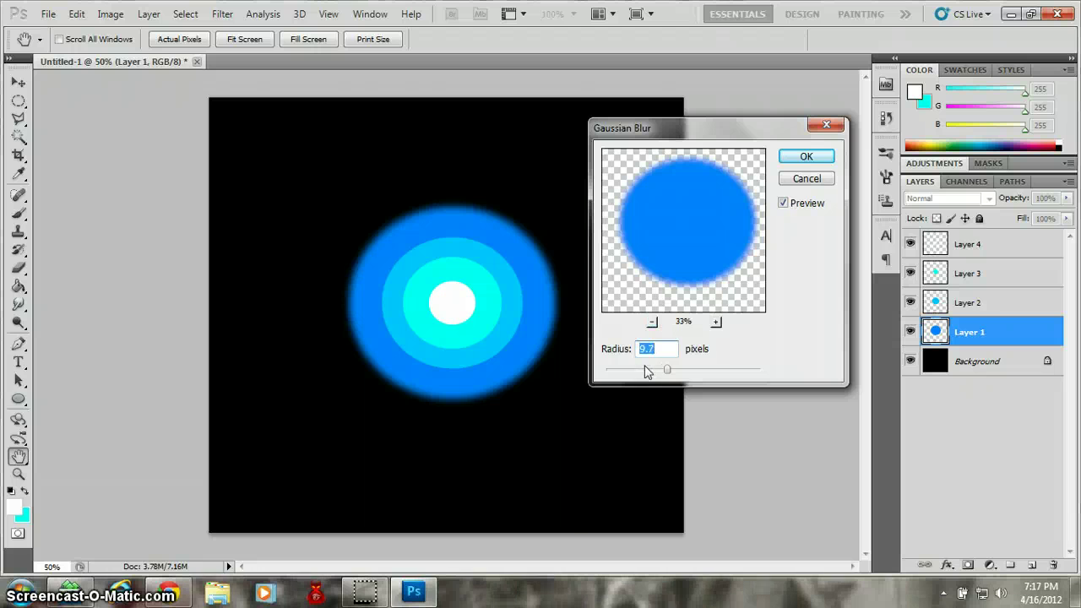
left_click_drag(667, 371, 679, 369)
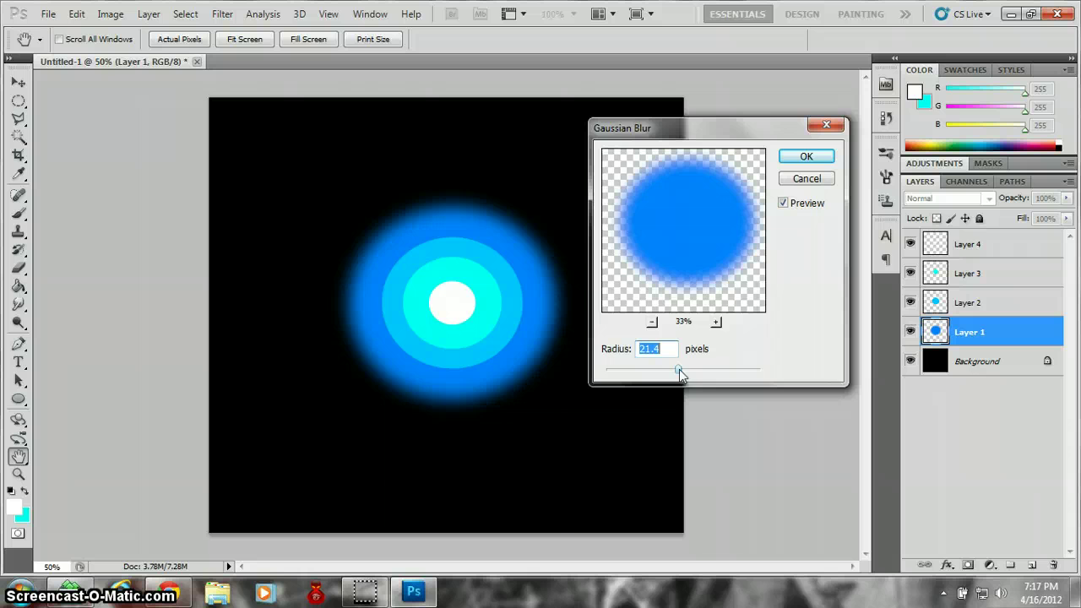
left_click(804, 161)
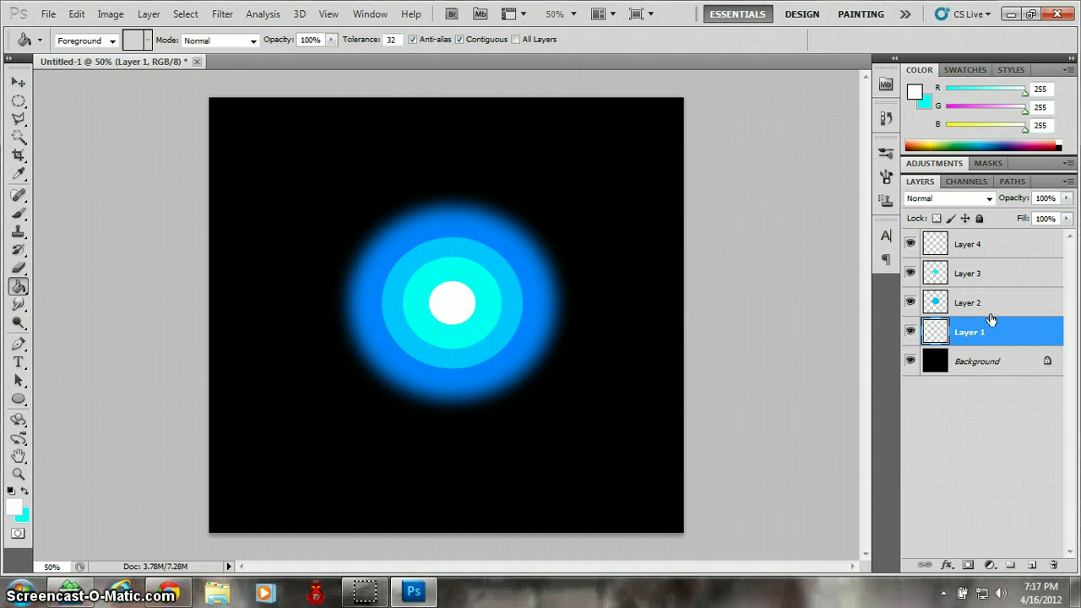
Repeat the same Gaussian Blur on the light blue circle on Layer 2 and the cyan circle on Layer 3
left_click(963, 305)
left_click(223, 14)
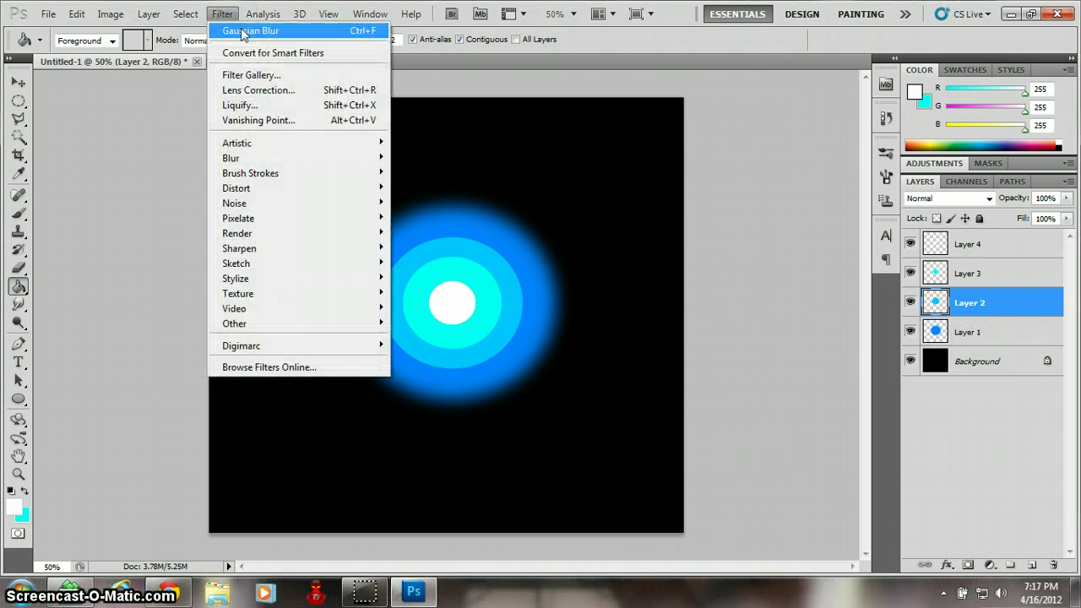
left_click(243, 31)
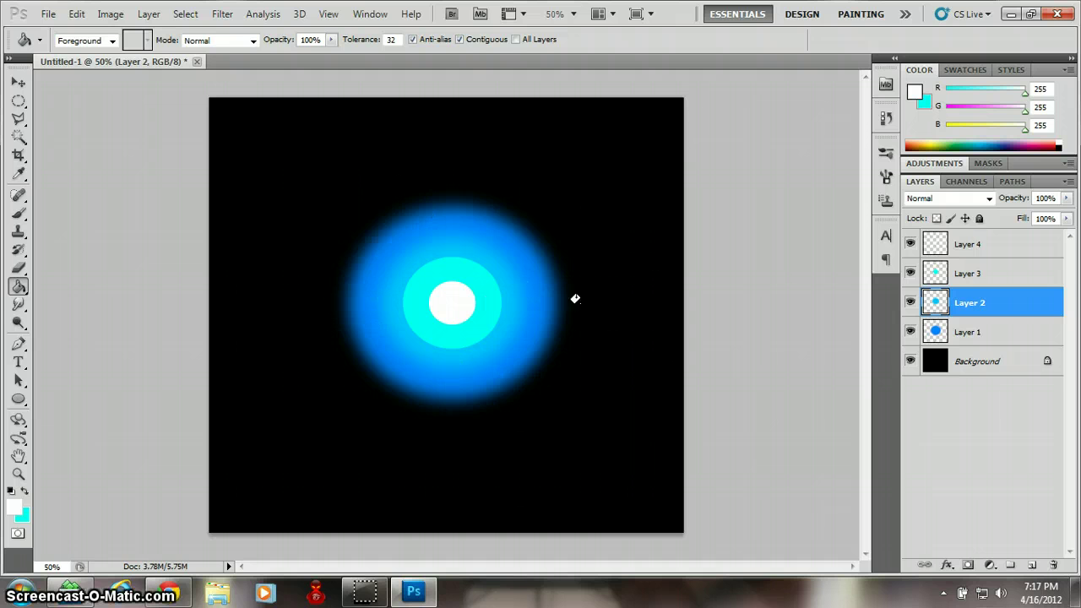
left_click(980, 273)
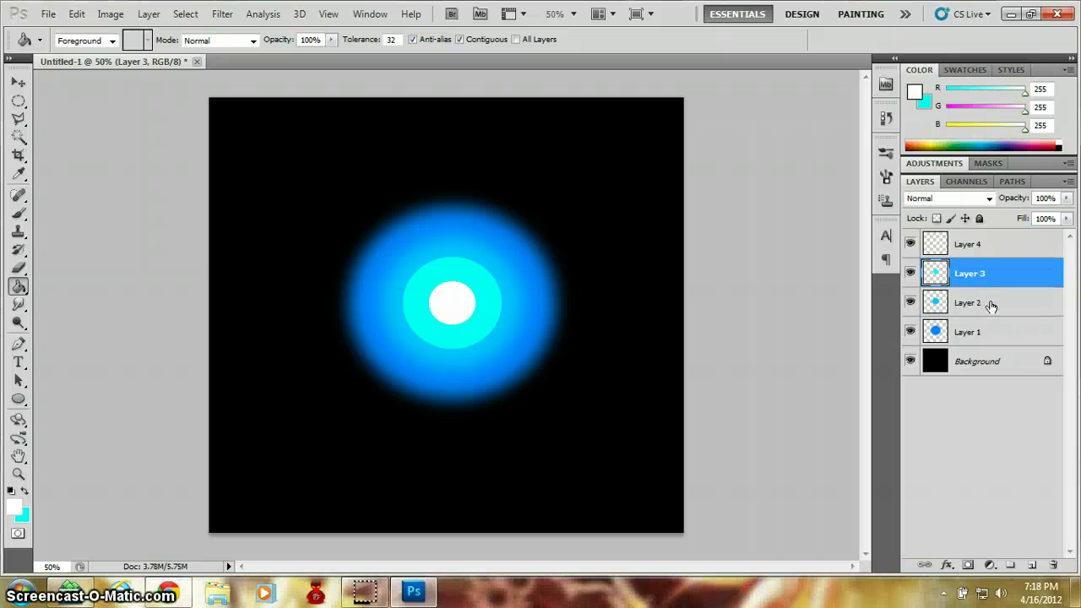
left_click(222, 15)
left_click(262, 48)
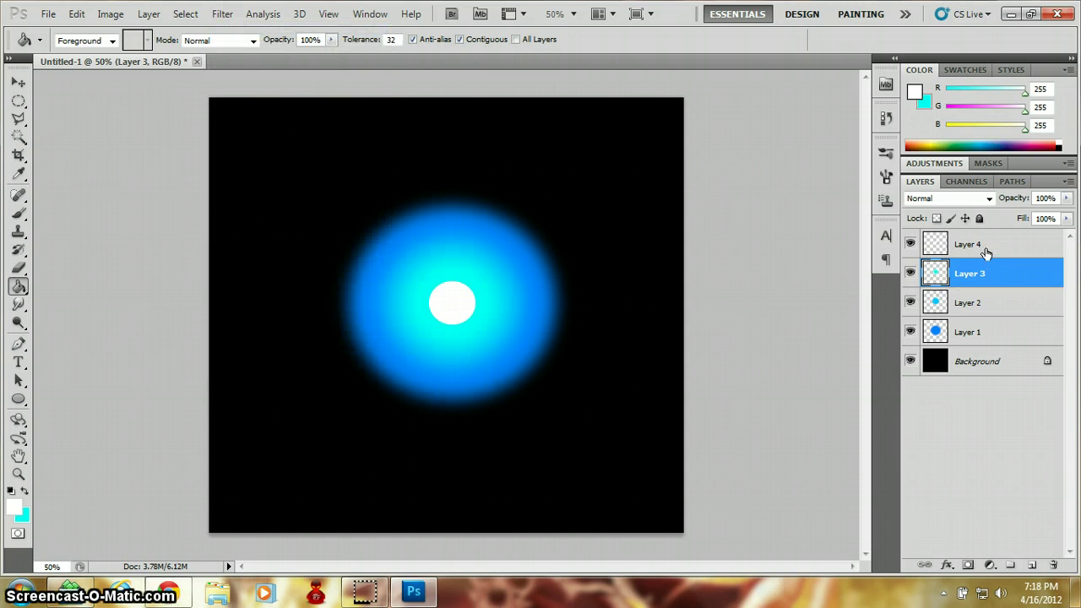
Try repeating the last Gaussian Blur on the white circle on Layer 4, and undo it
left_click(984, 248)
left_click(231, 16)
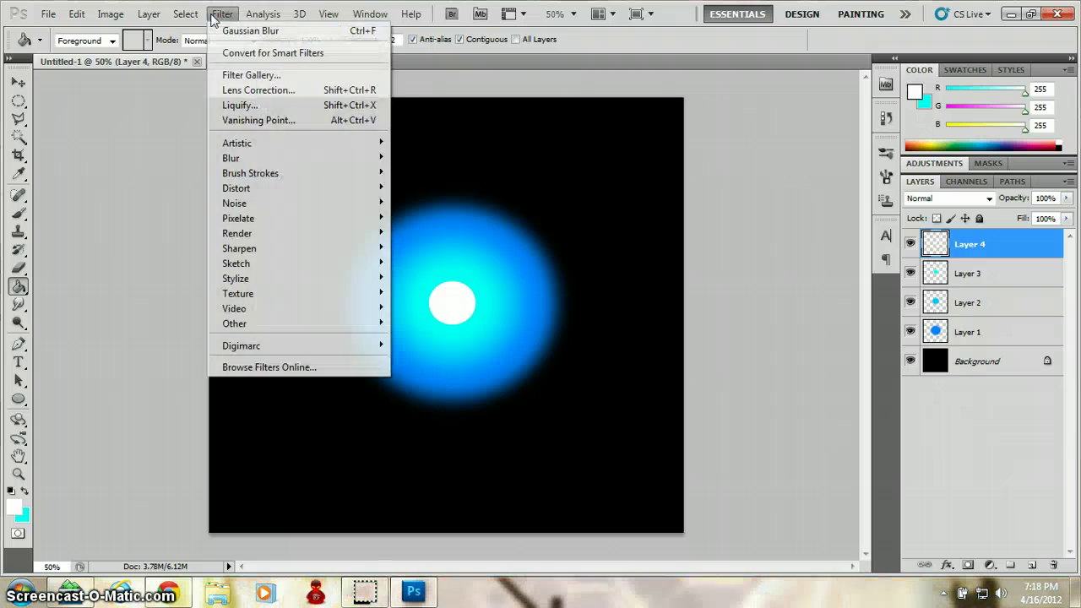
left_click(245, 30)
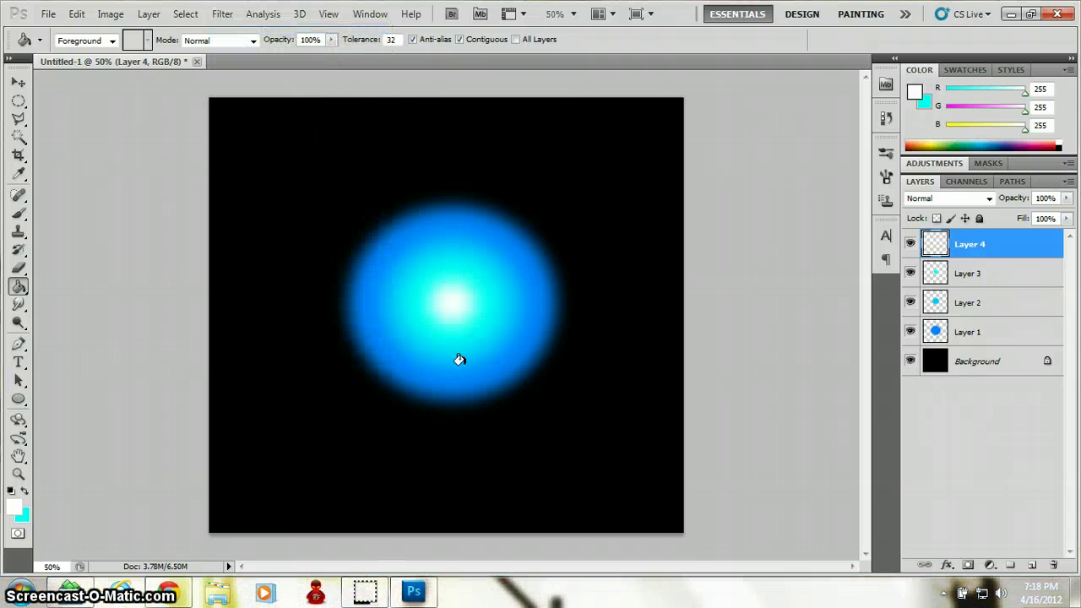
left_click(470, 304)
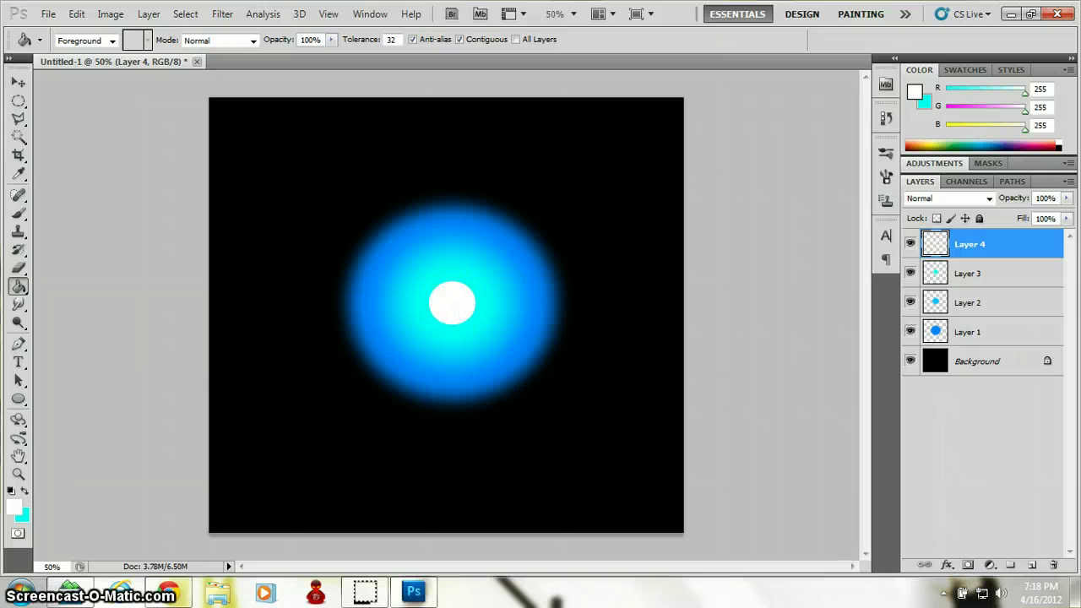
Apply a Gaussian Blur with a radius of about 8.5 pixels to the white center circle on Layer 4
left_click(226, 19)
mouse_move(338, 161)
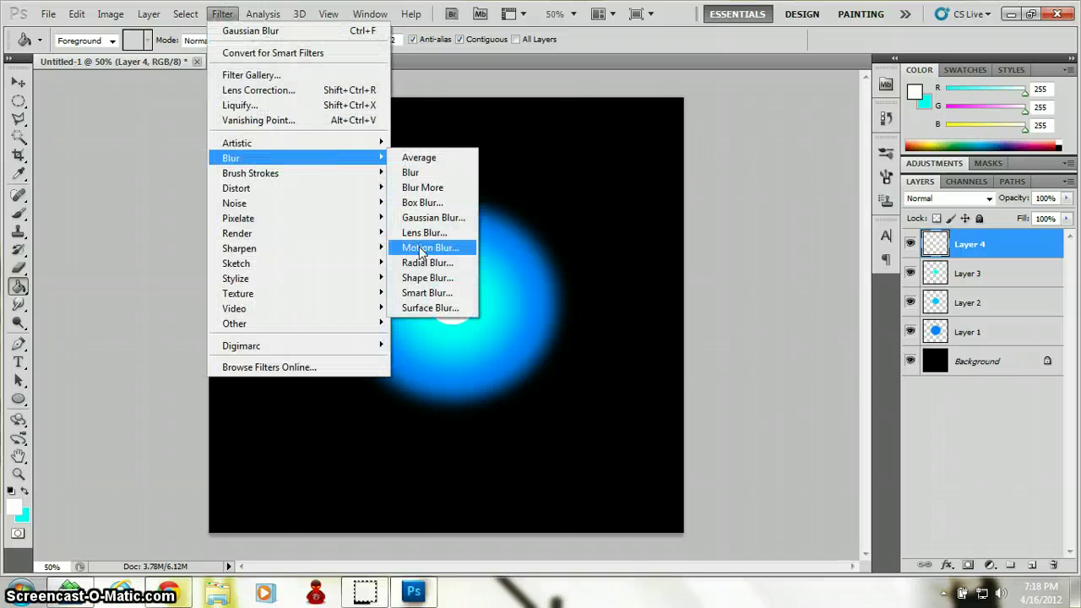
left_click(423, 218)
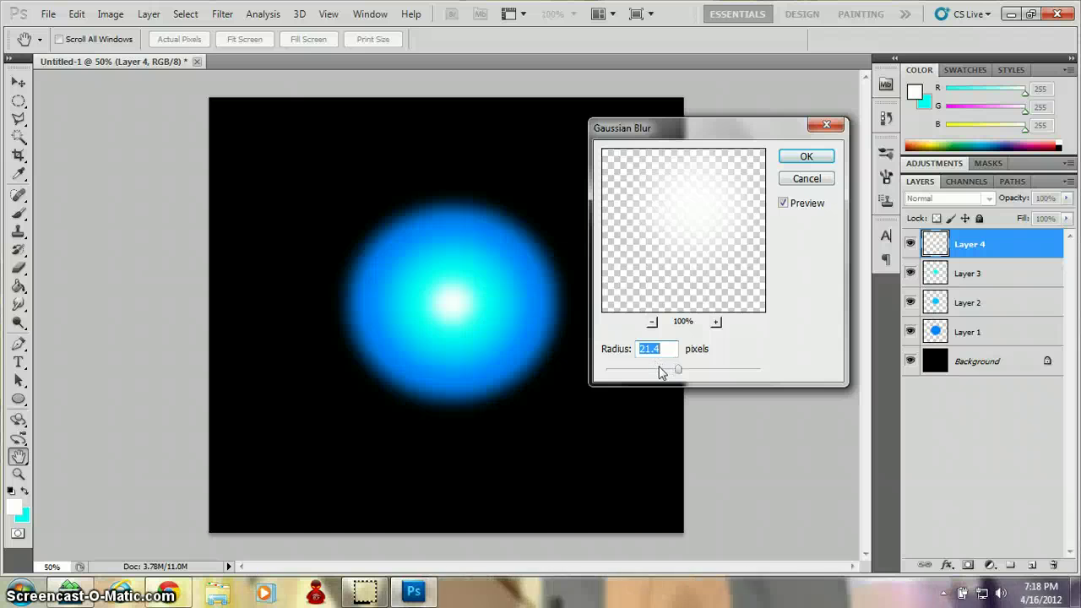
left_click_drag(654, 368, 667, 369)
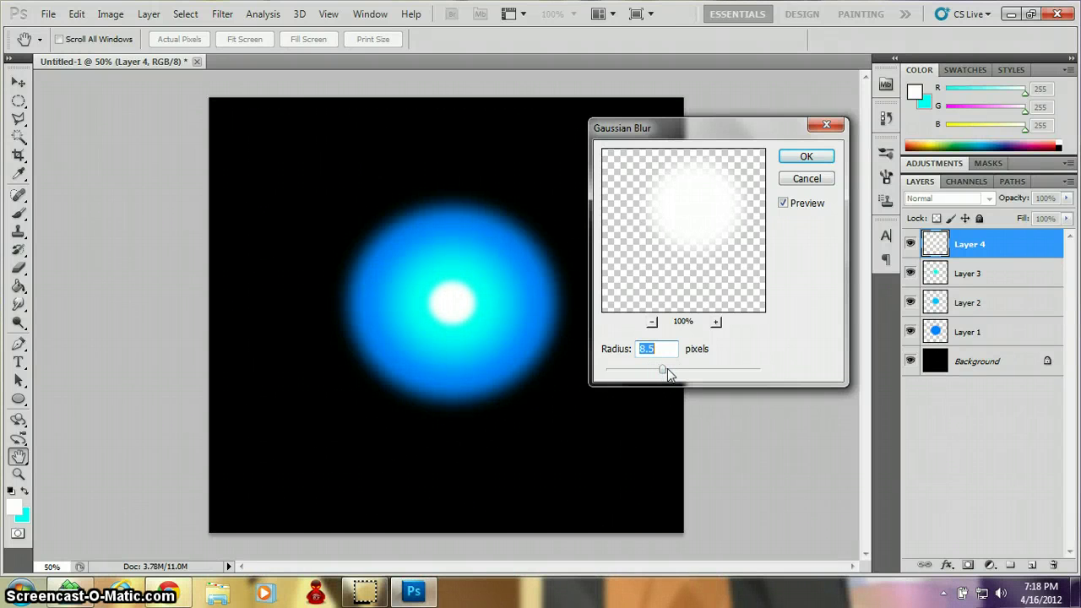
left_click(797, 157)
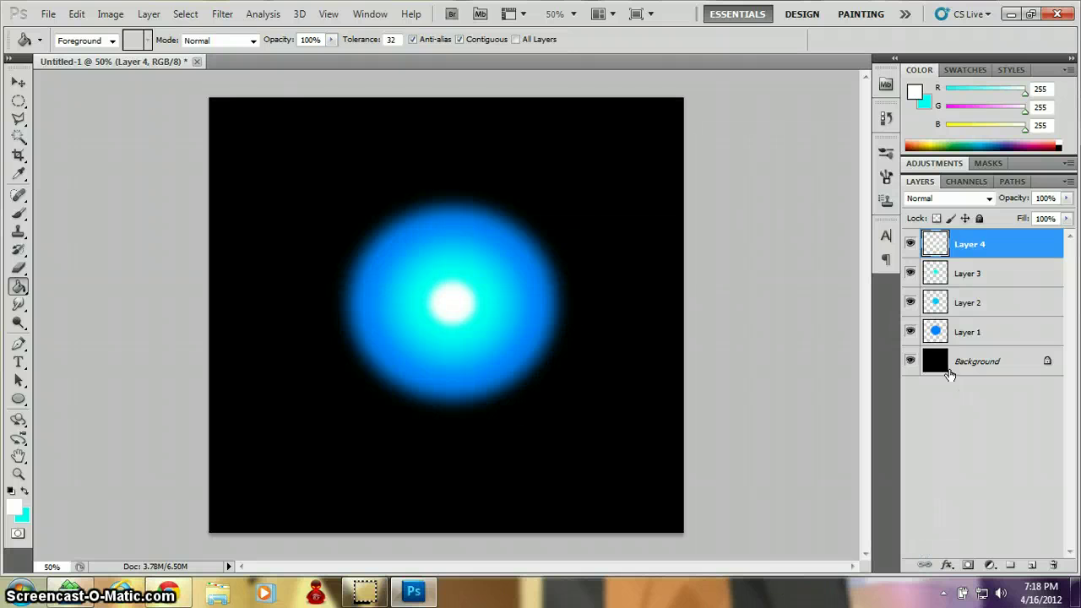
Merge Layers 1 through 4 into a single layer and move the glowing orb slightly upward on the canvas
left_click(988, 333, "shift")
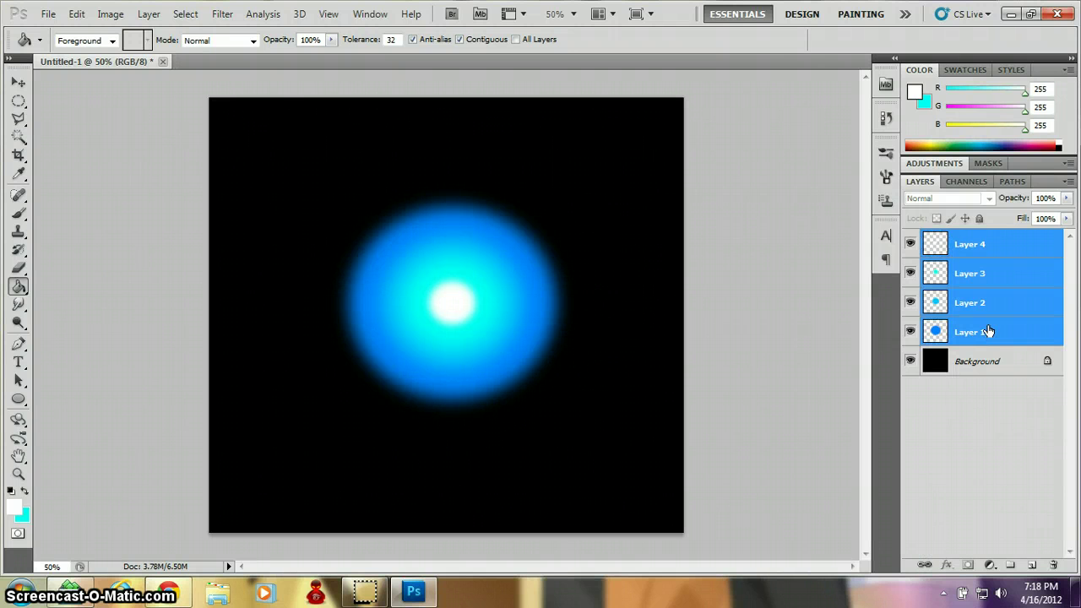
right_click(971, 281)
left_click(846, 530)
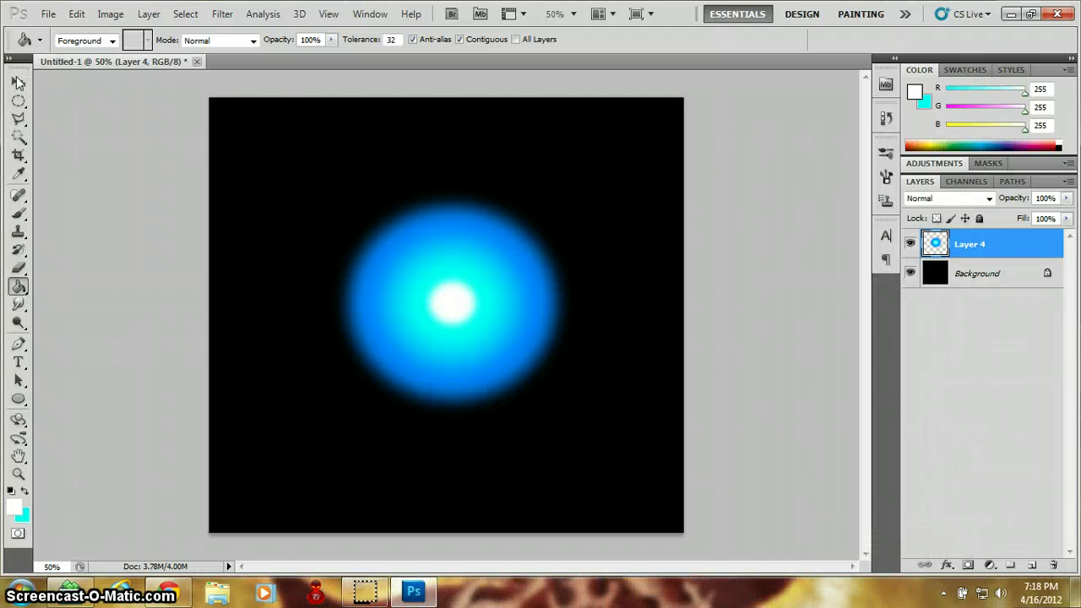
key("v")
mouse_move(428, 312)
left_mouse_down()
mouse_move(428, 248)
mouse_move(415, 318)
mouse_move(377, 377)
mouse_move(400, 309)
mouse_move(428, 318)
left_mouse_up()
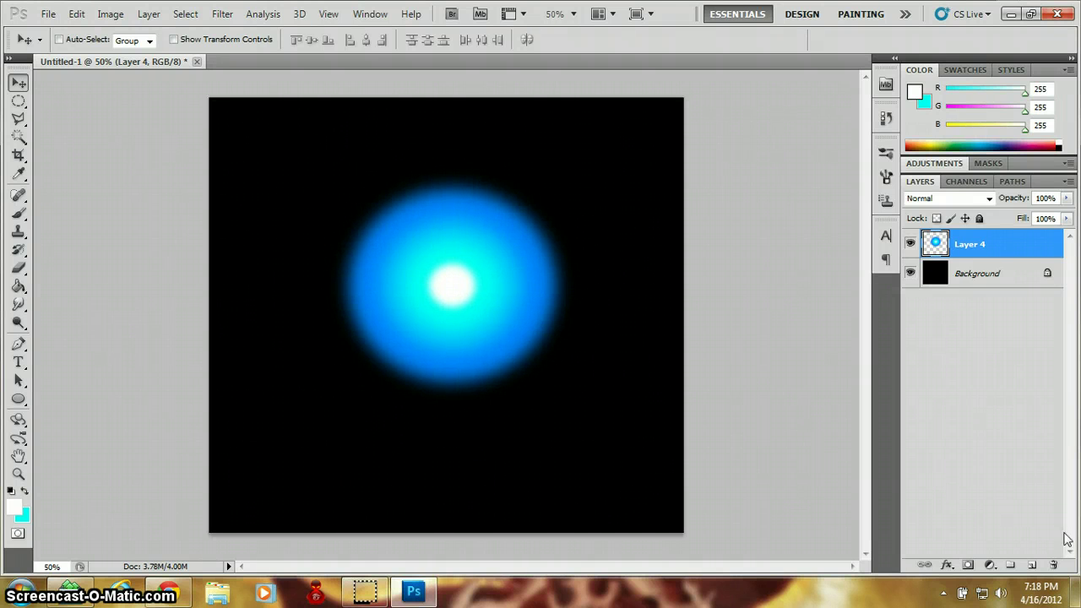
Add a new layer above the merged orb and draw a circular selection closely around the orb's outer edge
left_click(1032, 566)
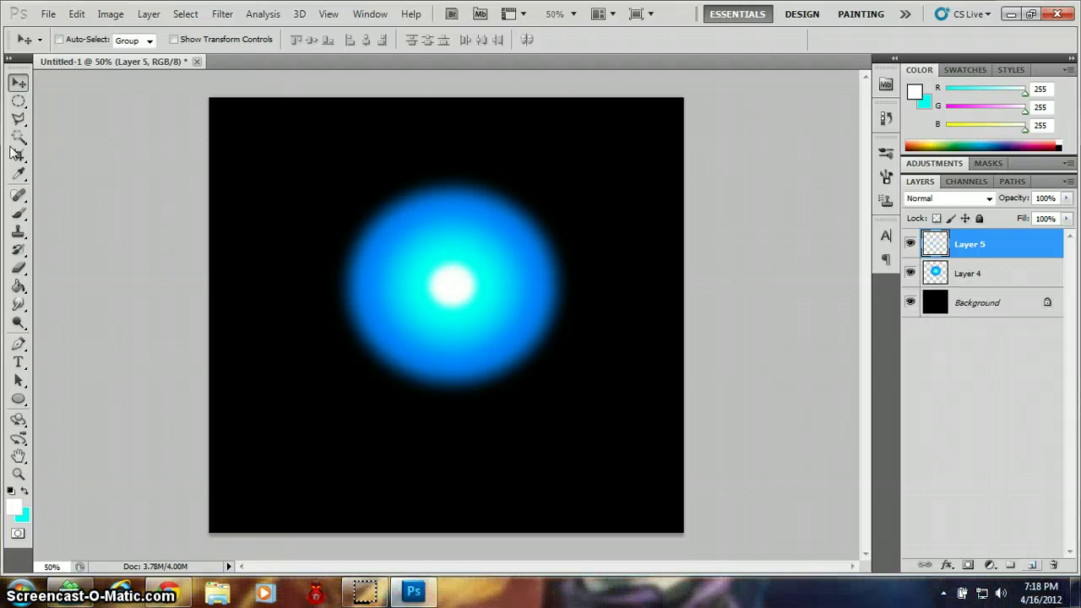
left_click(18, 101)
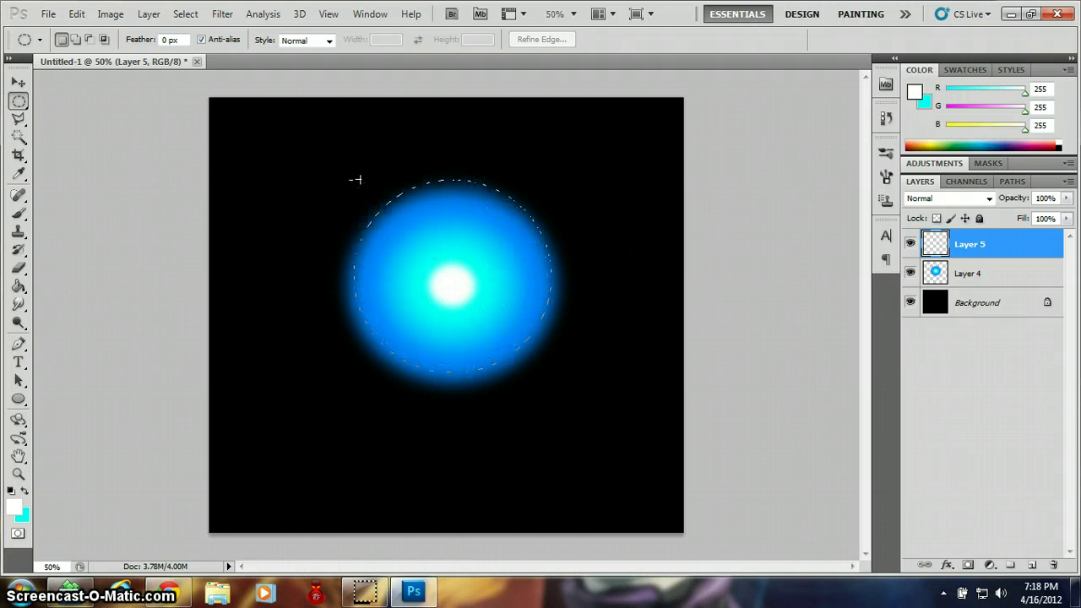
left_click_drag(355, 180, 524, 362)
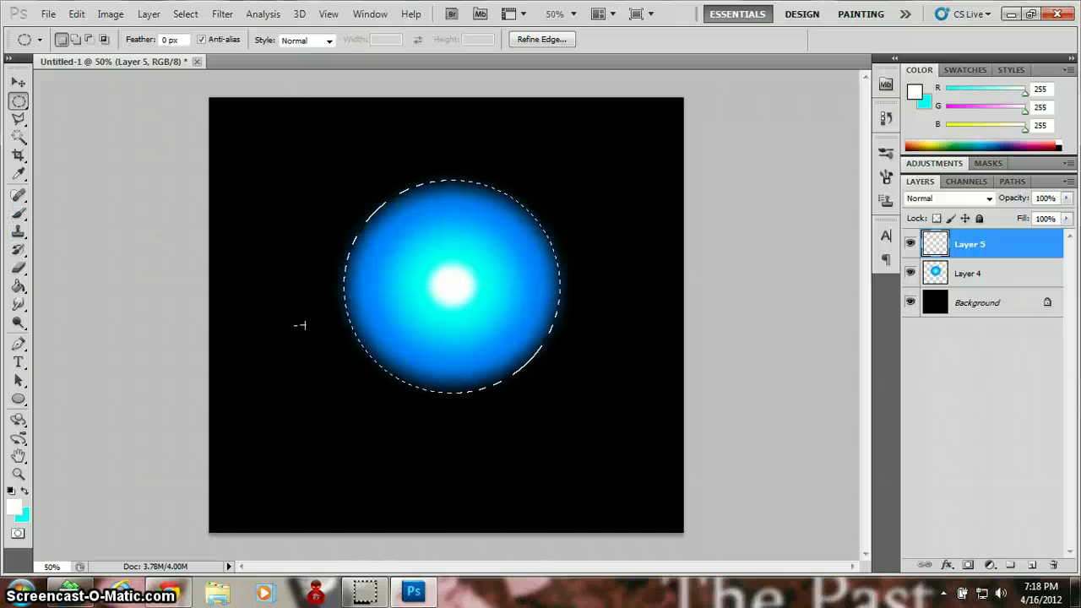
Scribble thin white lines across the orb inside the circular selection on Layer 5 with the 1-pixel Pencil tool
left_click(18, 213)
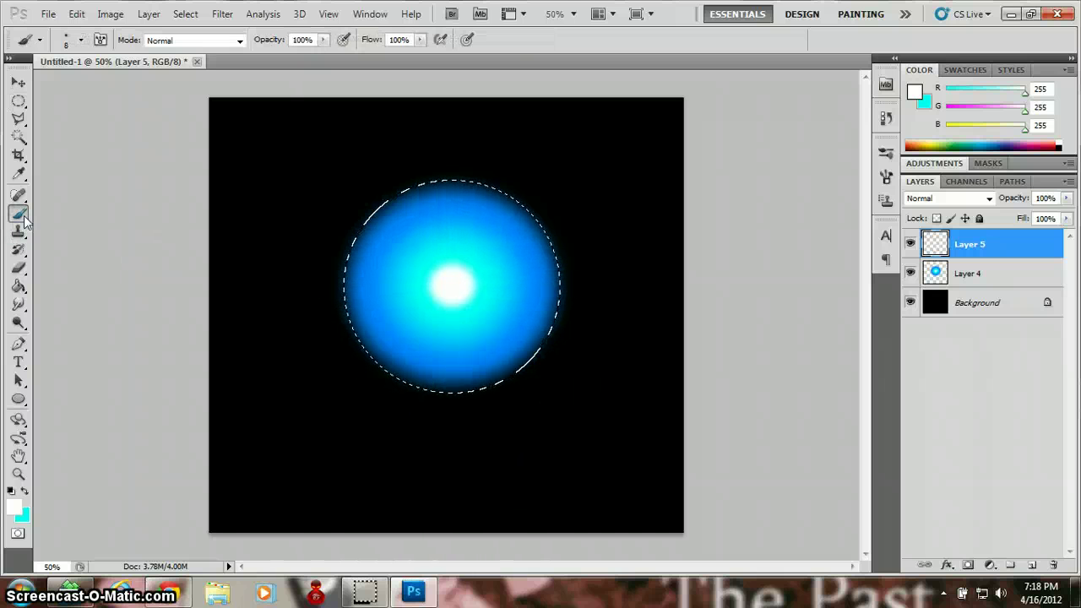
left_click(68, 226)
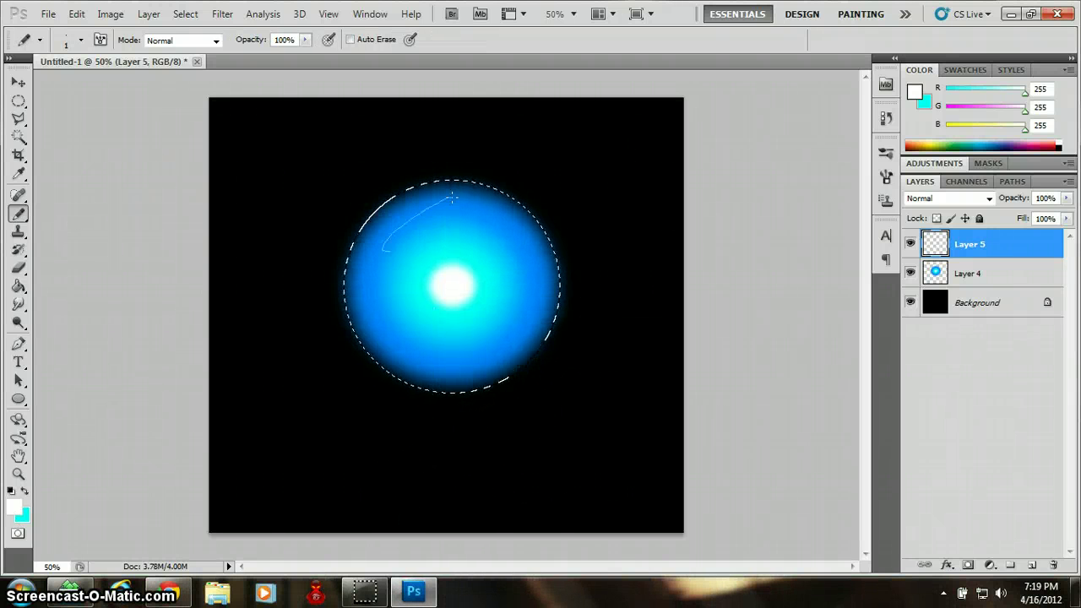
left_click_drag(391, 281, 487, 254)
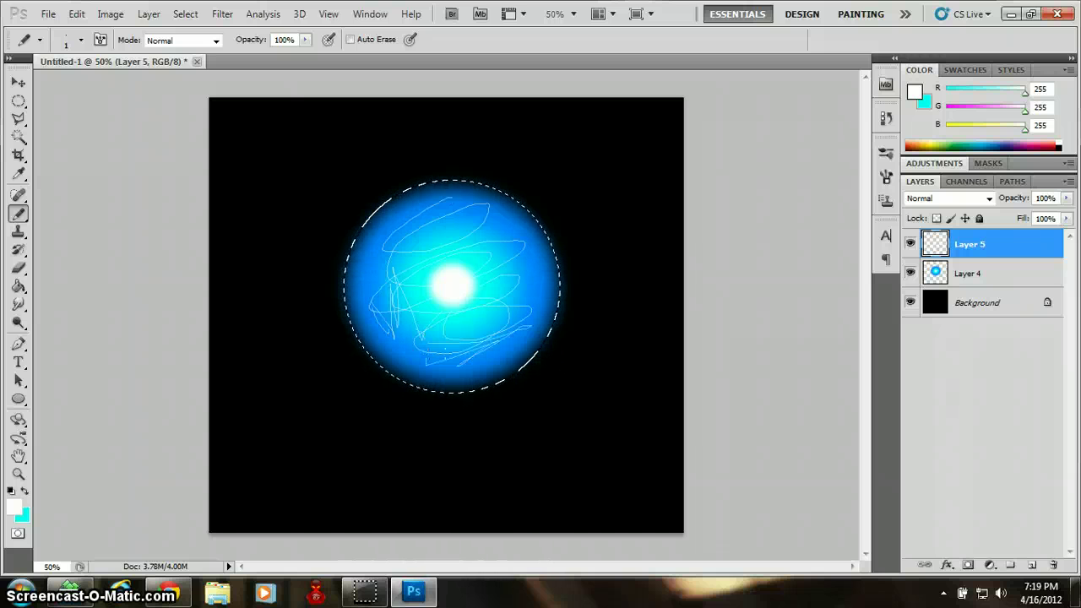
Fill the circular selection with more white scribbles and apply a Radial Blur to Layer 5 with amount 100, Spin method and Good quality
mouse_move(522, 334)
left_mouse_down()
mouse_move(549, 254)
mouse_move(376, 224)
mouse_move(524, 335)
left_mouse_up()
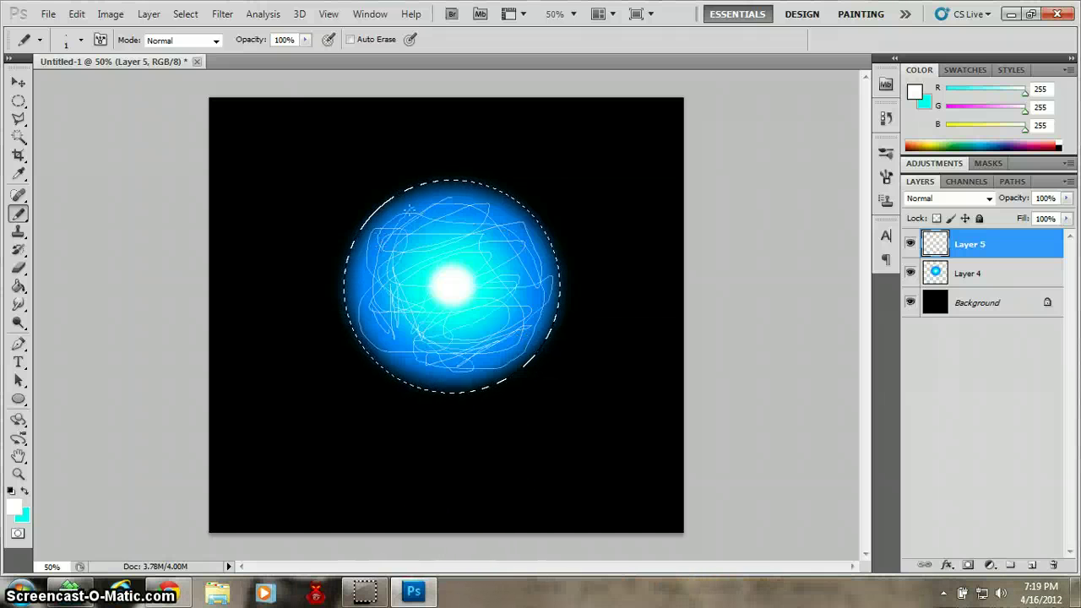
mouse_move(410, 210)
left_mouse_down()
mouse_move(547, 245)
mouse_move(466, 352)
left_mouse_up()
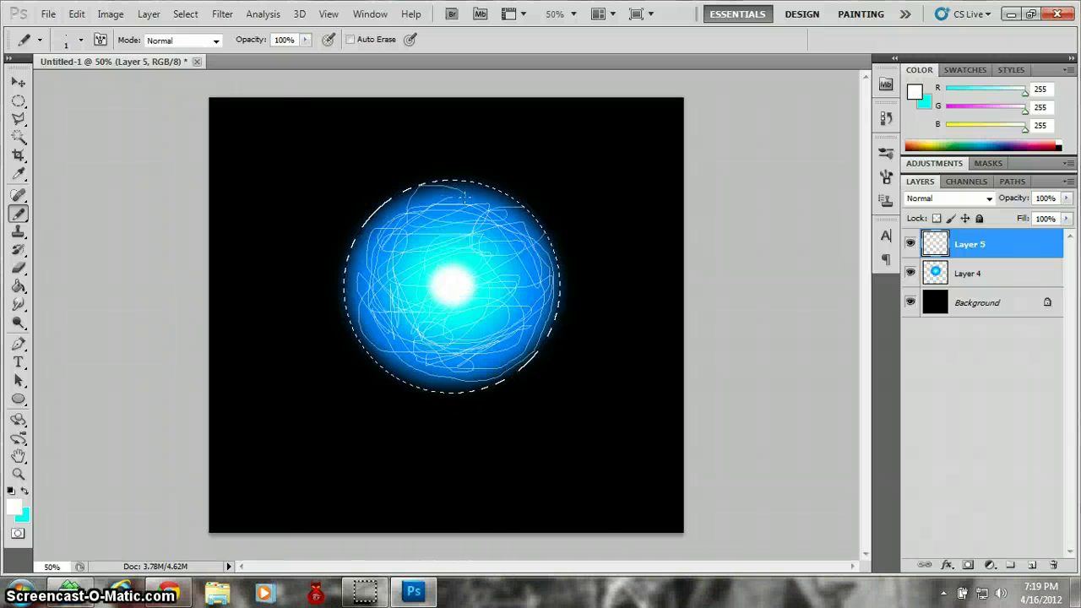
left_click(223, 15)
mouse_move(362, 160)
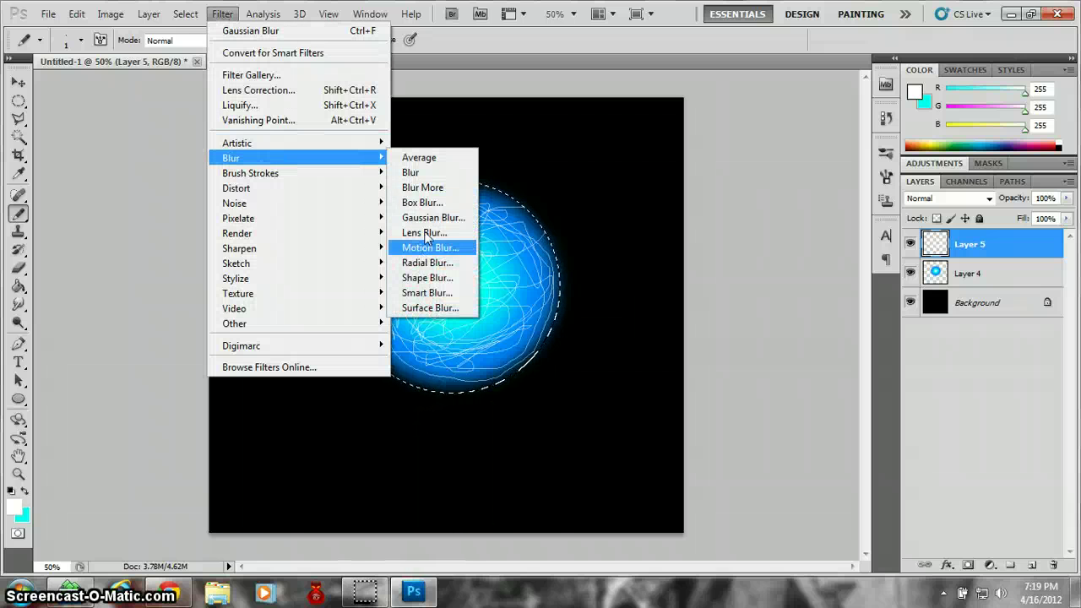
left_click(439, 262)
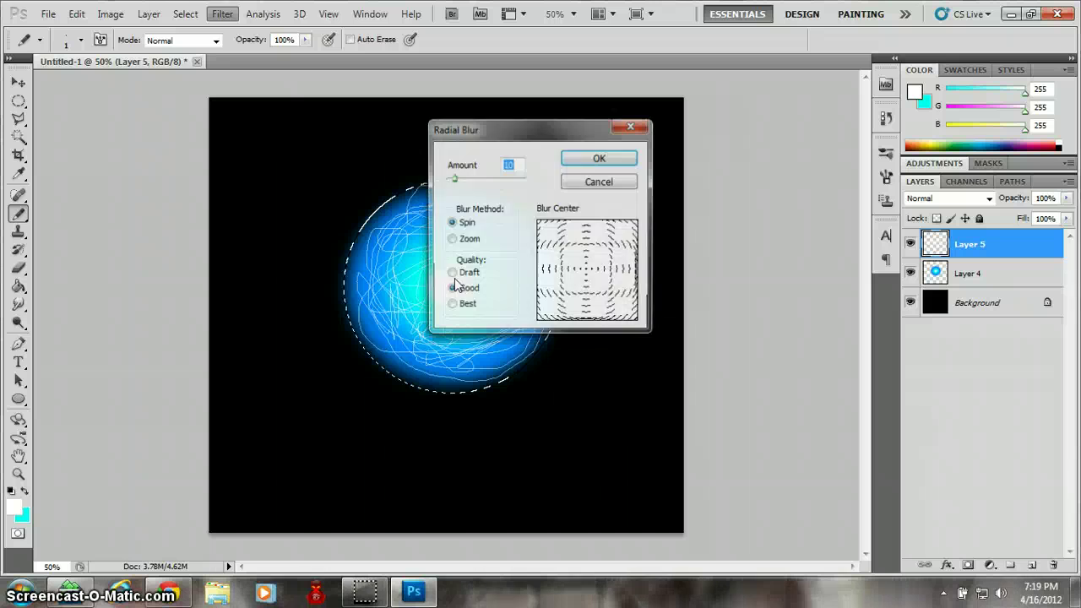
left_click_drag(531, 128, 637, 126)
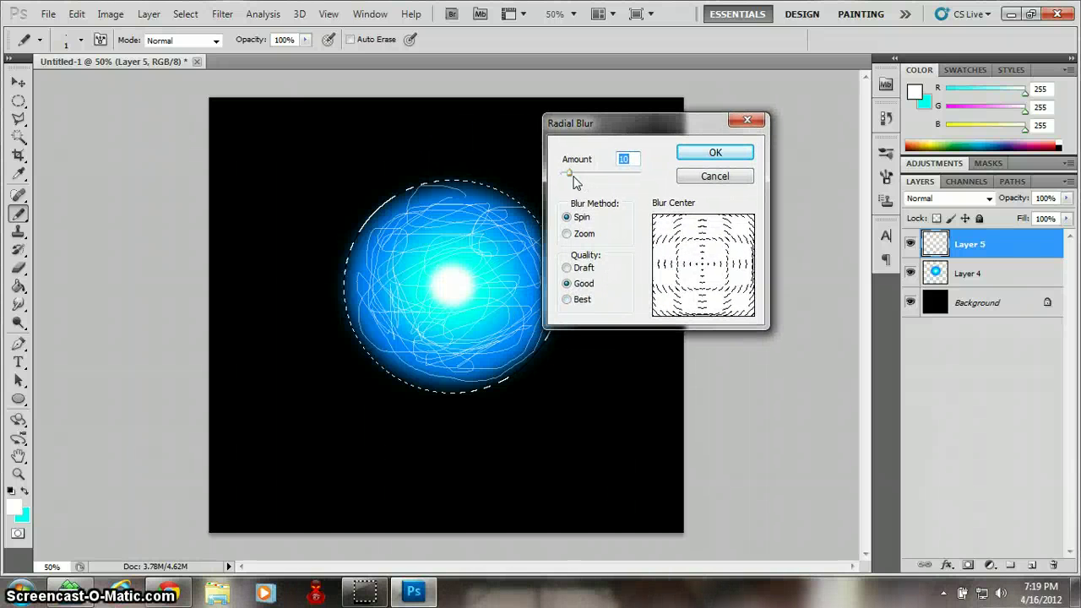
left_click_drag(571, 174, 660, 181)
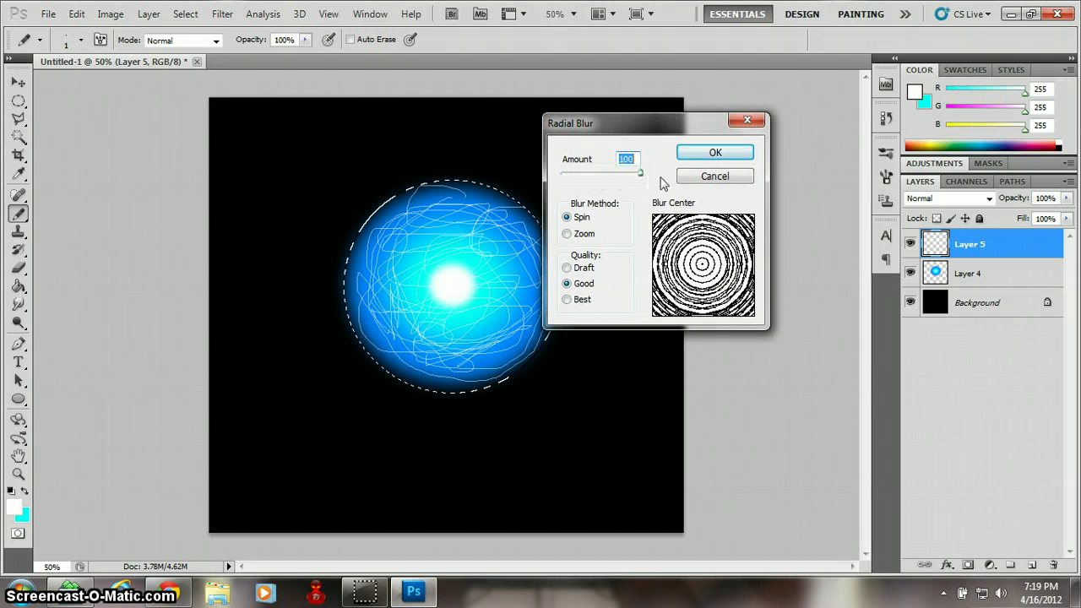
left_click(718, 154)
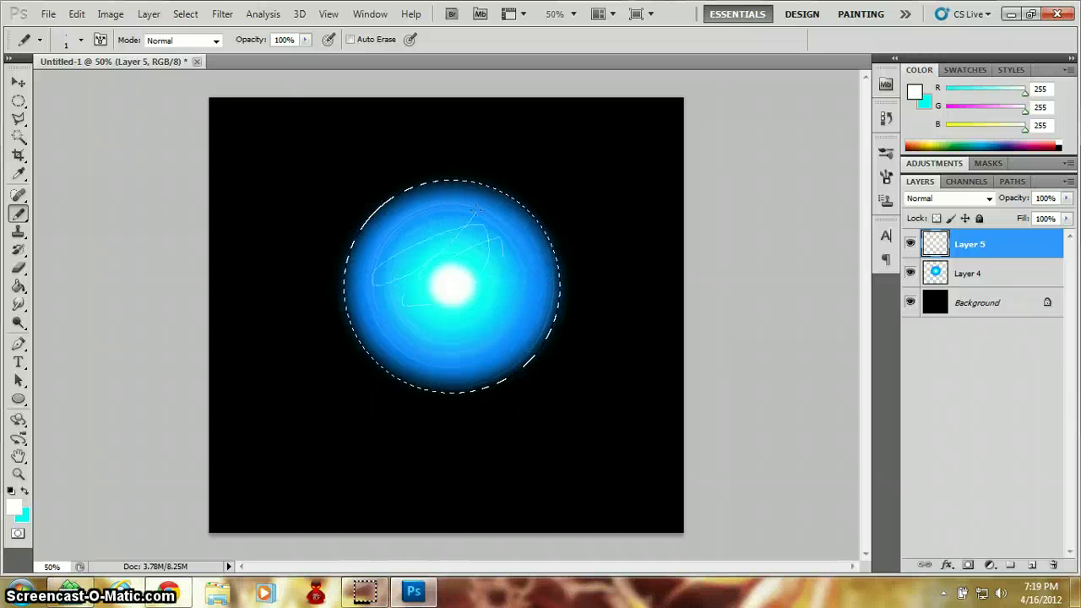
Scribble more white lines over the orb on Layer 5 with the Pencil at 1 and 3 pixels, and repeat the Radial Blur
mouse_move(477, 210)
left_mouse_down()
mouse_move(426, 219)
mouse_move(490, 250)
mouse_move(441, 349)
mouse_move(519, 262)
left_mouse_up()
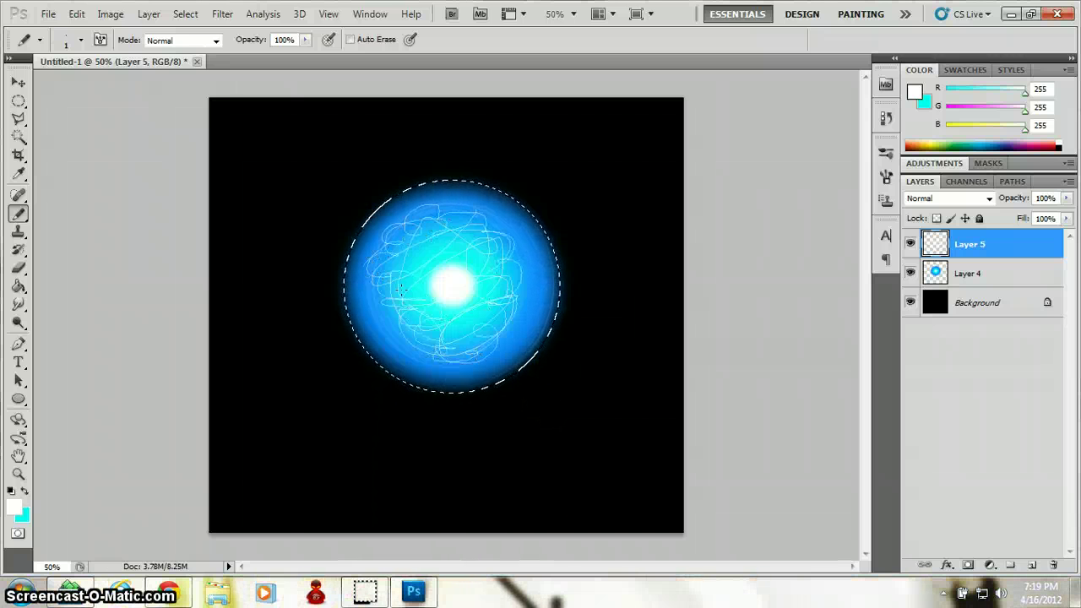
right_click(533, 179)
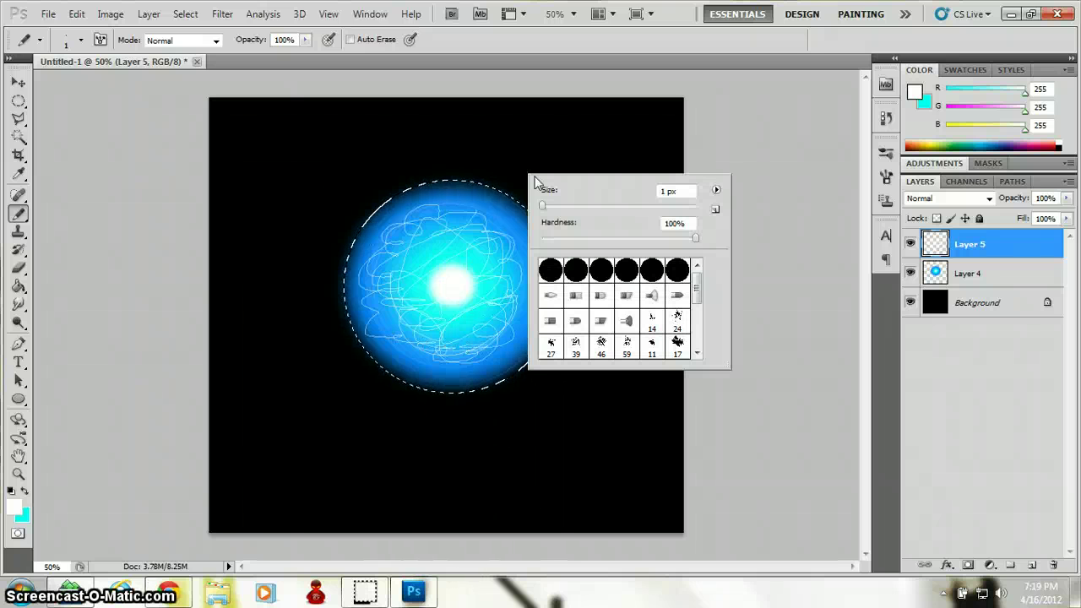
left_click(436, 224)
mouse_move(446, 209)
left_mouse_down()
mouse_move(396, 278)
mouse_move(490, 337)
mouse_move(507, 253)
mouse_move(420, 226)
left_mouse_up()
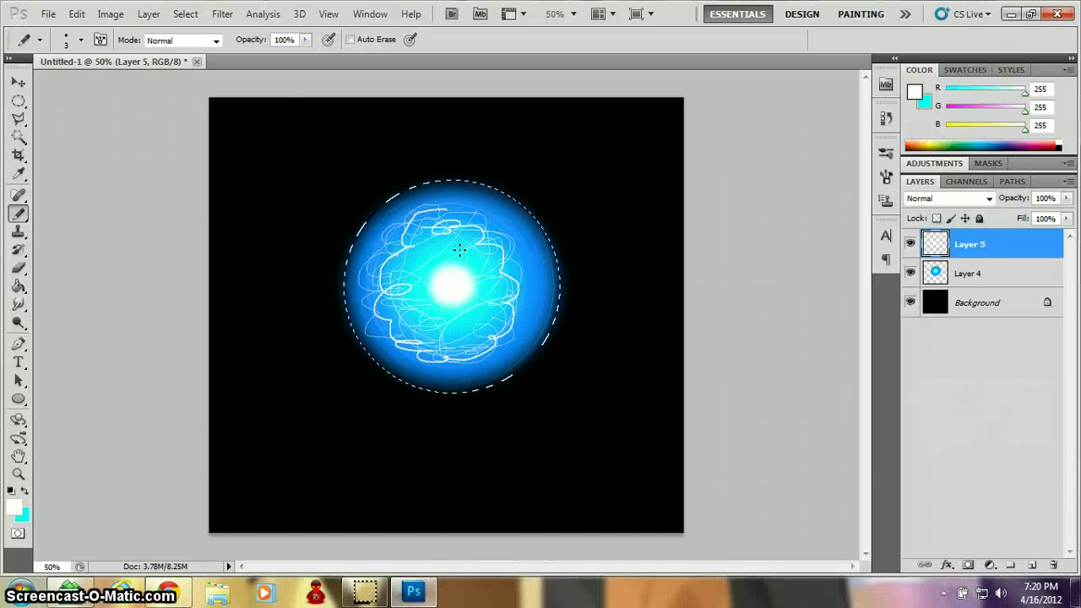
key("ctrl+f")
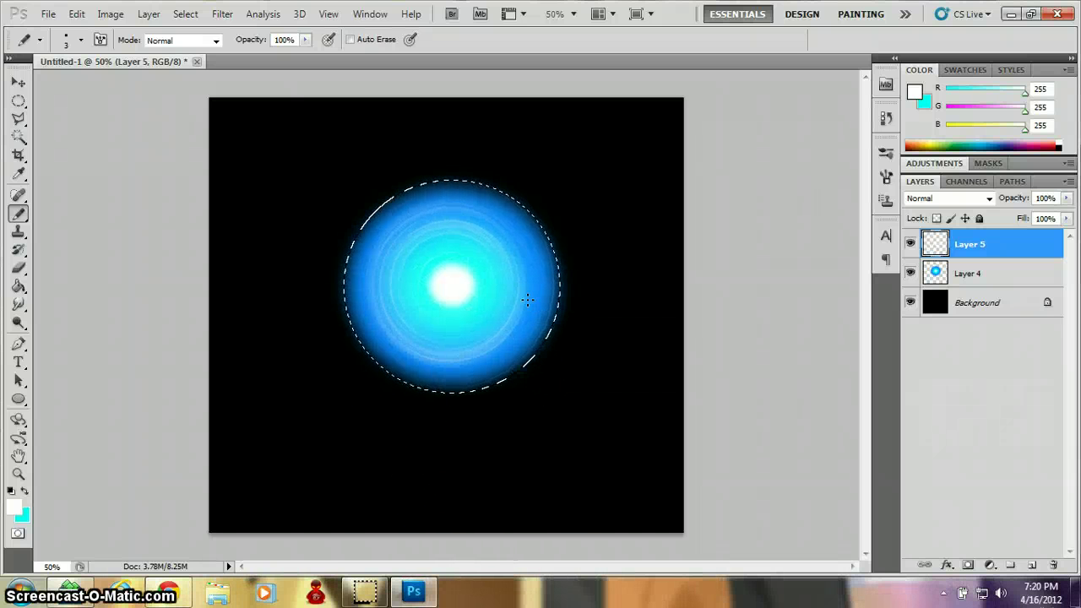
Deselect the circle and distort the blurred rings on Layer 5 with Free Transform into a diagonally tilted ellipse around the white center
left_click(20, 84)
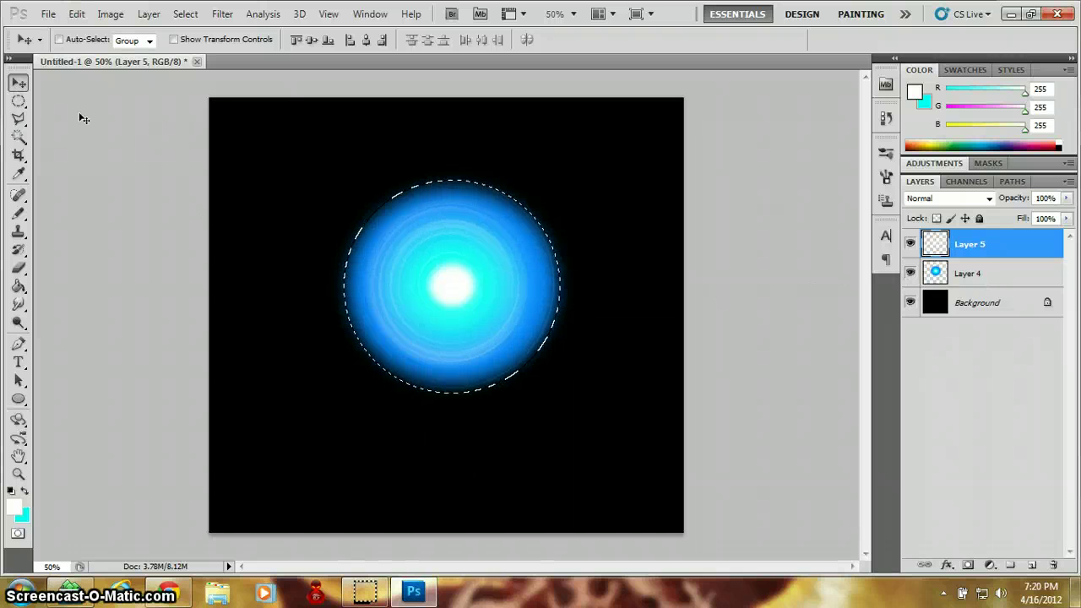
key("ctrl+d")
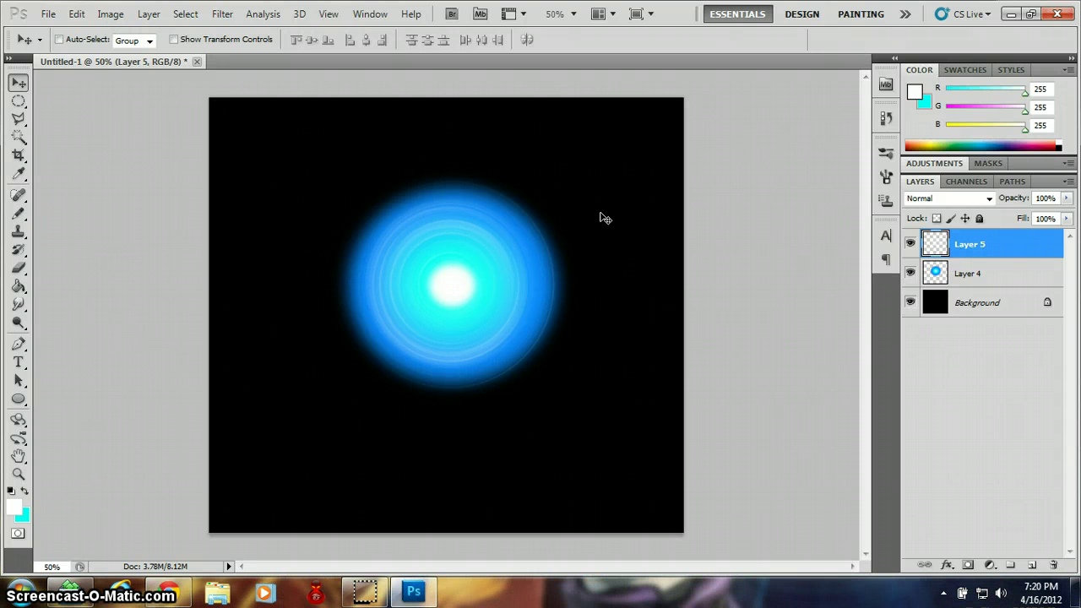
key("ctrl+t")
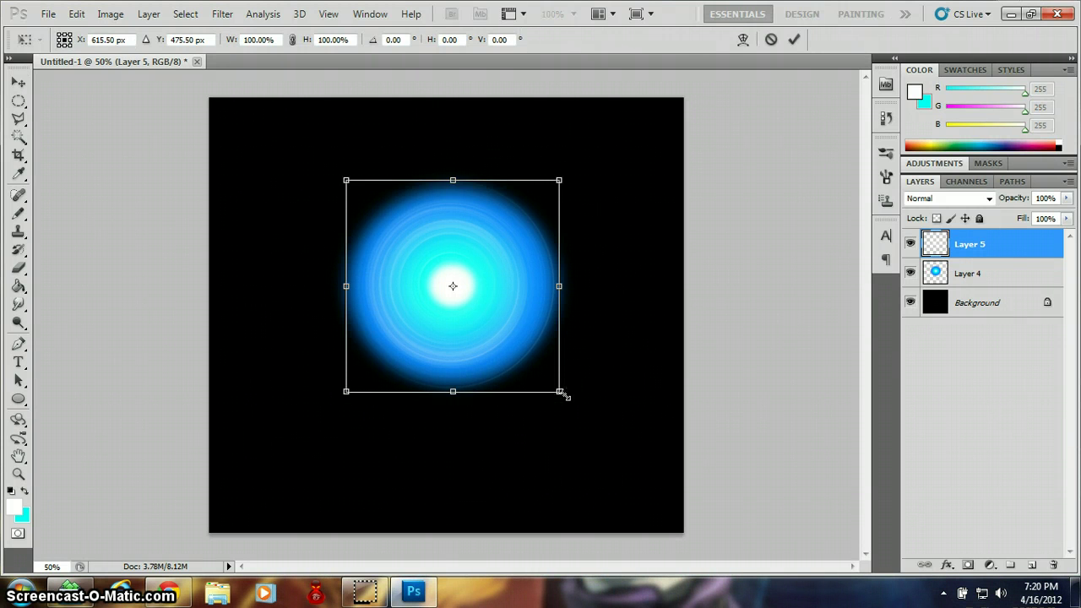
left_click_drag(560, 393, 506, 338)
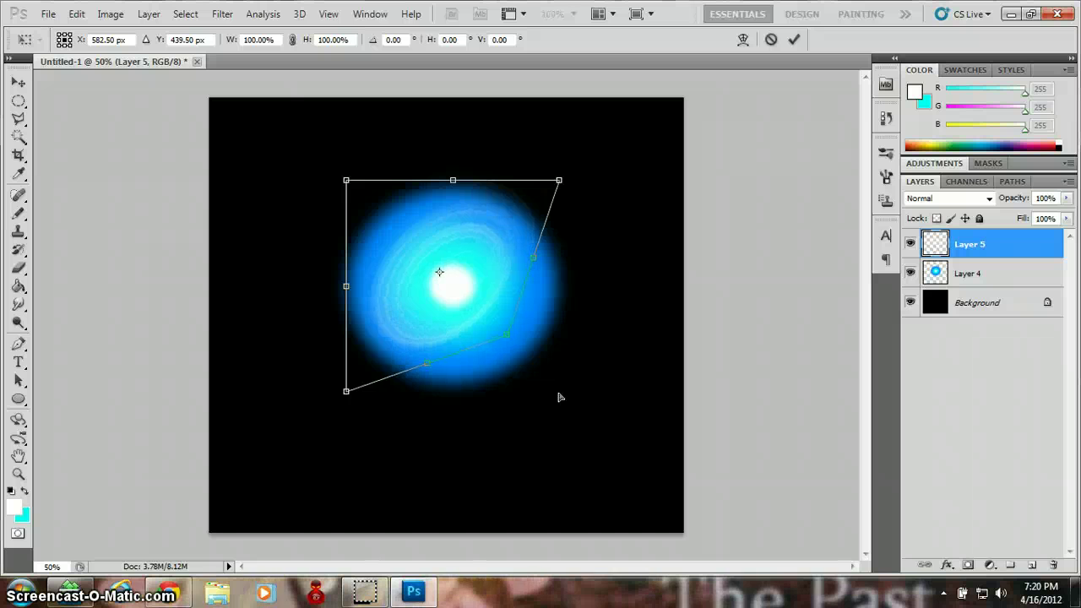
left_click_drag(347, 181, 349, 178)
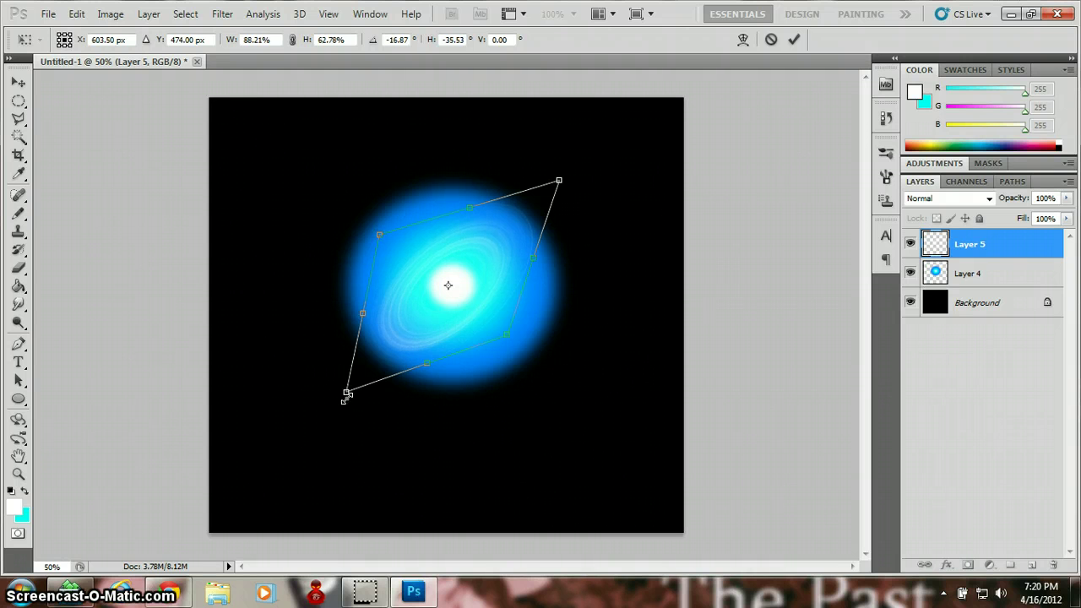
left_click_drag(342, 393, 346, 391)
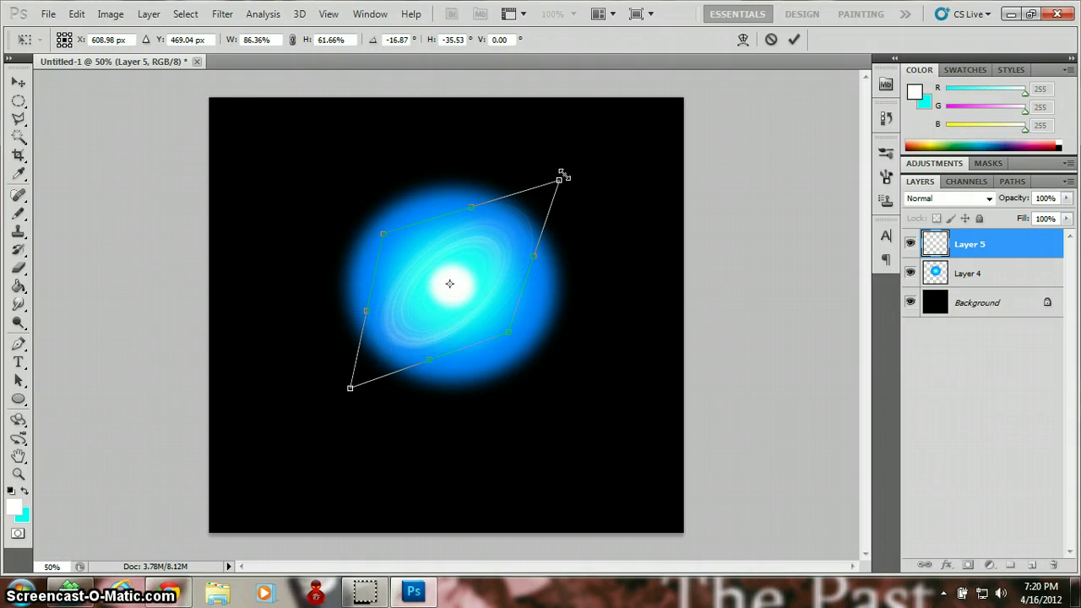
left_click_drag(564, 174, 566, 173)
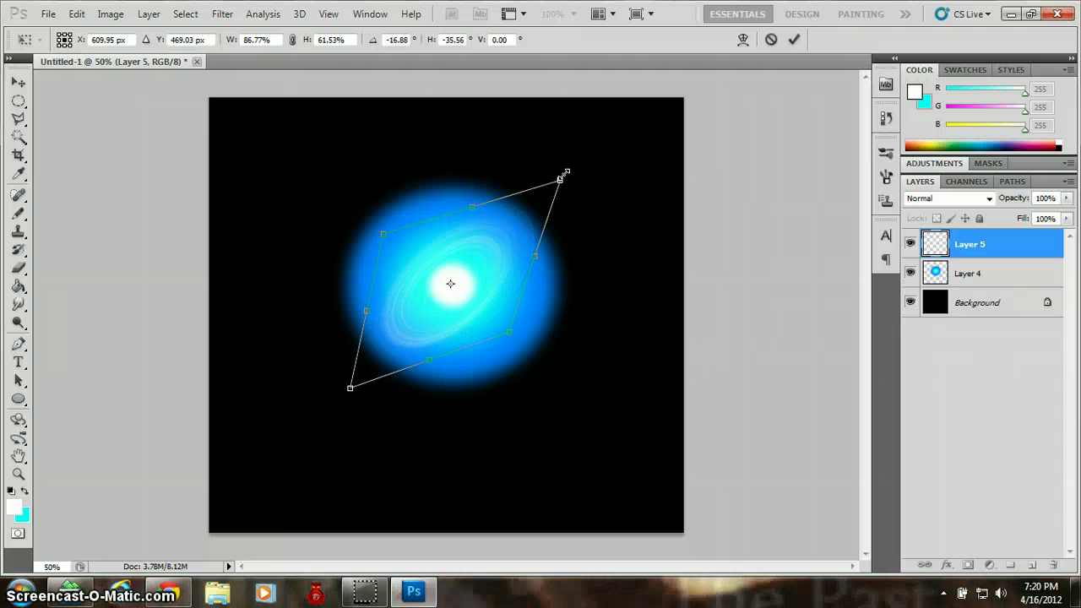
left_click(18, 82)
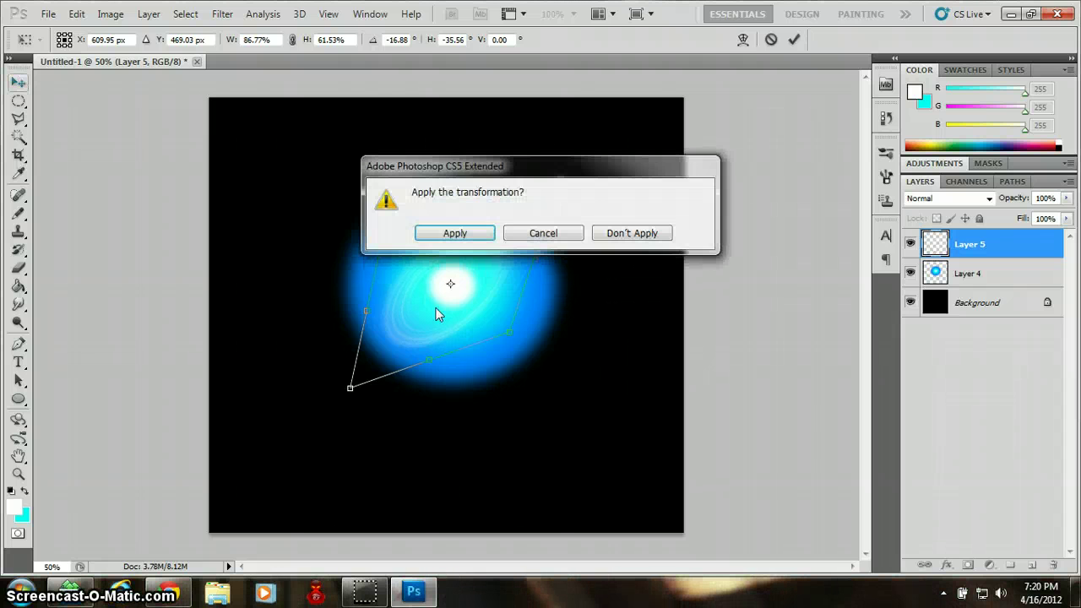
left_click(456, 234)
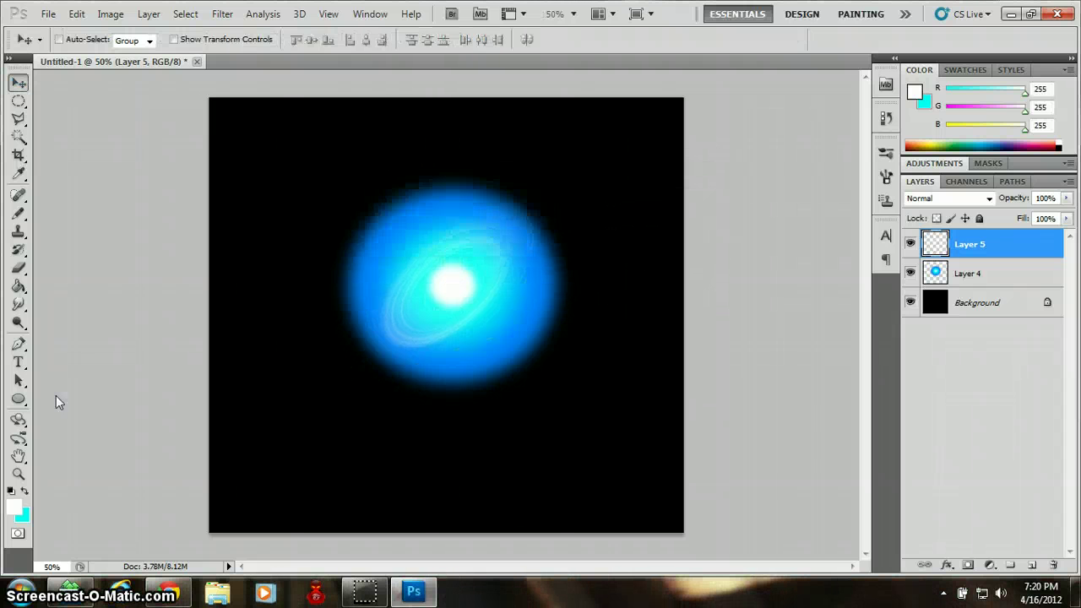
Duplicate the tilted ring layer twice, shifting the first copy slightly to the orb's upper left and the second to its lower right
left_click(19, 268)
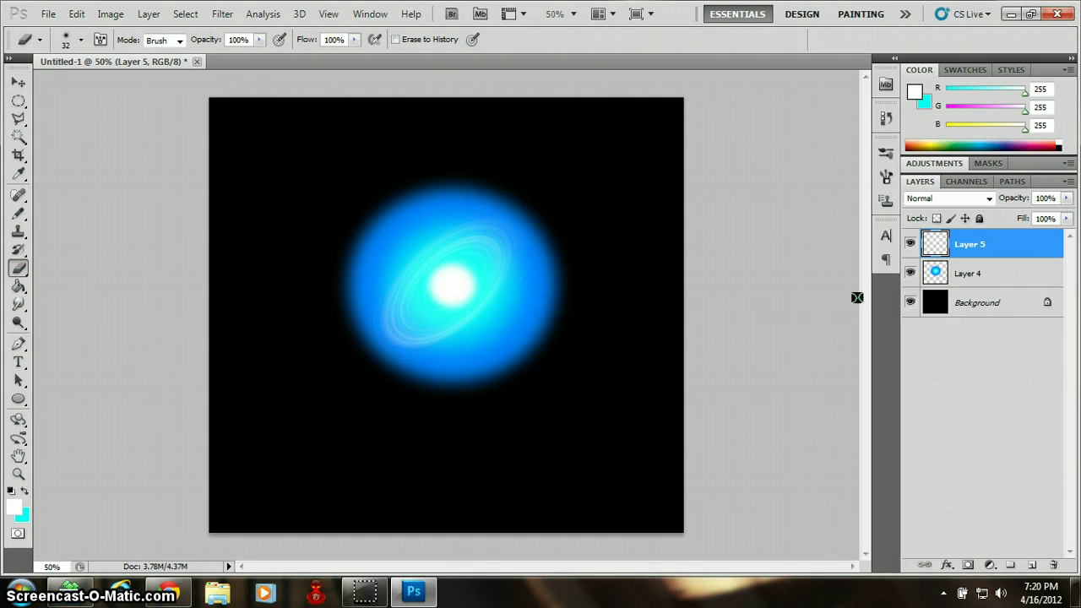
left_click_drag(992, 248, 1031, 564)
left_click(18, 83)
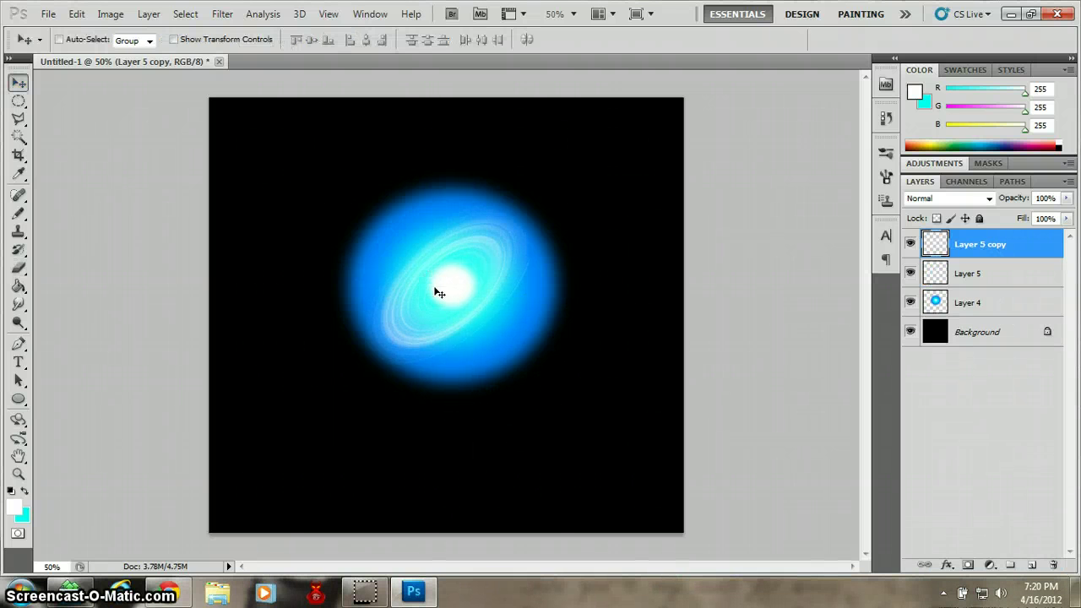
left_click_drag(437, 290, 428, 278)
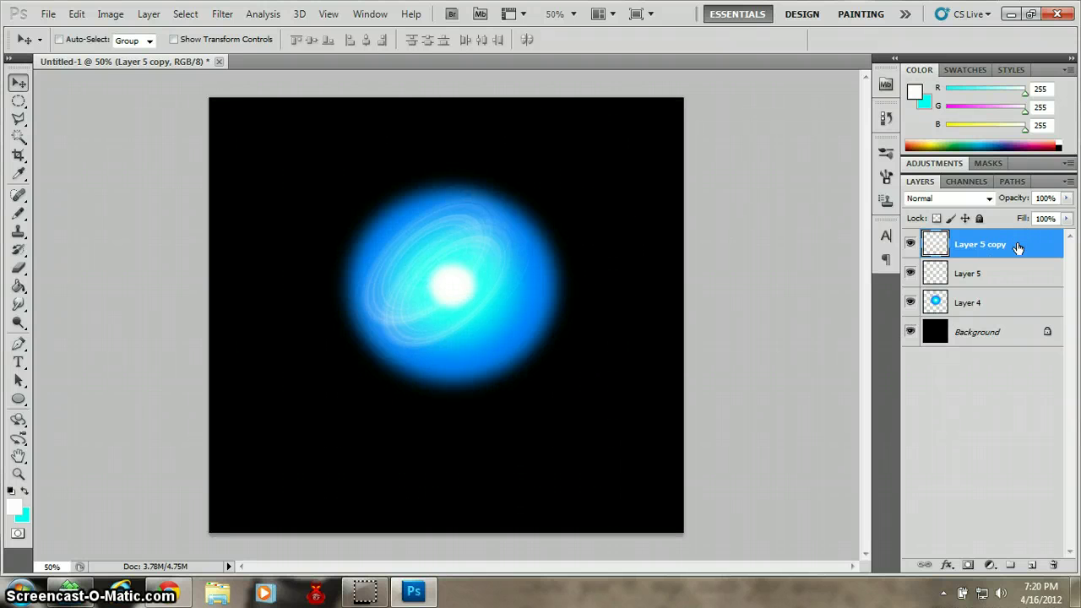
left_click_drag(1018, 246, 1032, 564)
left_click_drag(475, 311, 509, 354)
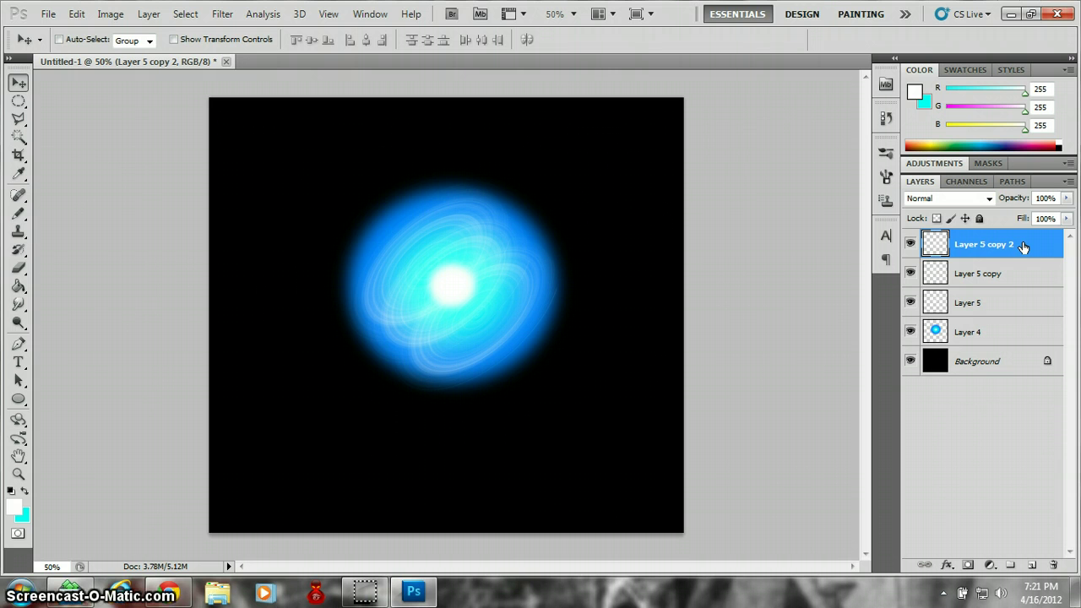
Duplicate Layer 5 copy 2, rotate the duplicate to about -101.1° and move it over the orb's upper right
left_click_drag(1023, 246, 1032, 564)
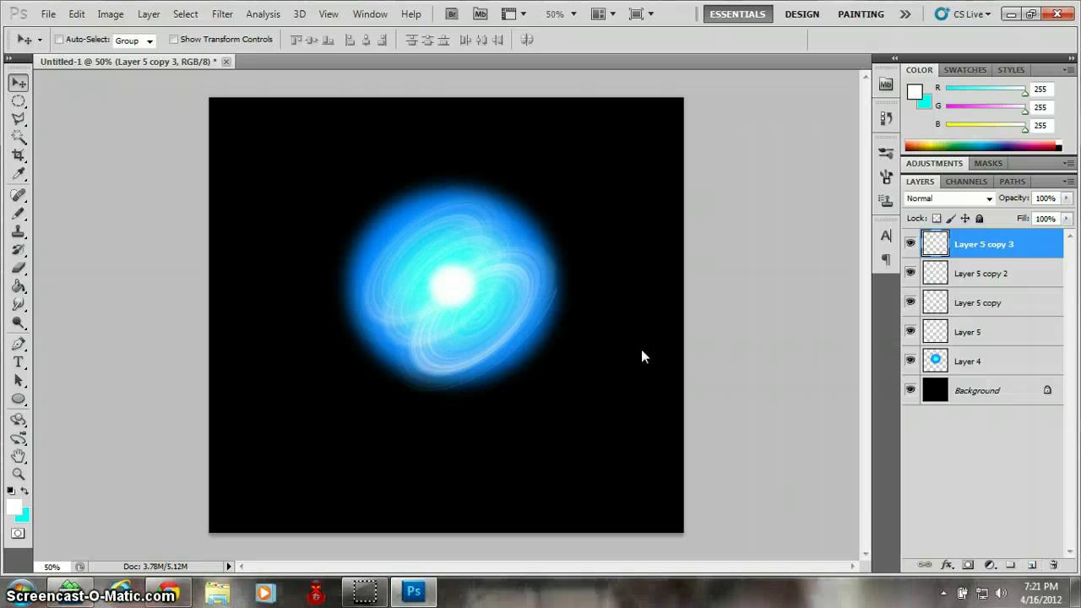
key("ctrl+t")
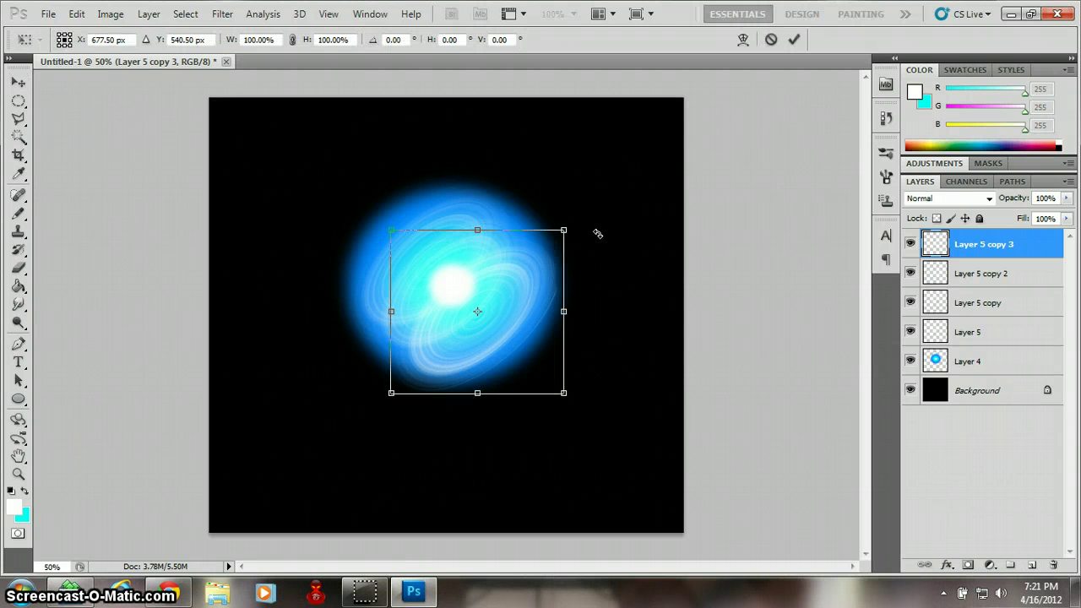
left_click_drag(597, 233, 601, 222)
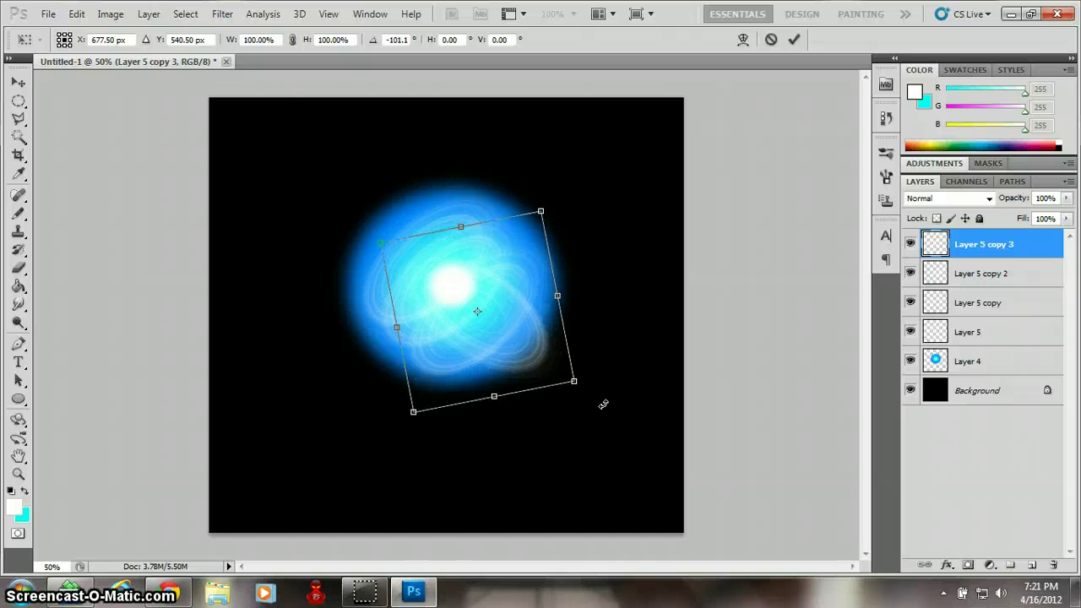
mouse_move(535, 357)
left_mouse_down()
mouse_move(515, 320)
mouse_move(543, 361)
left_mouse_up()
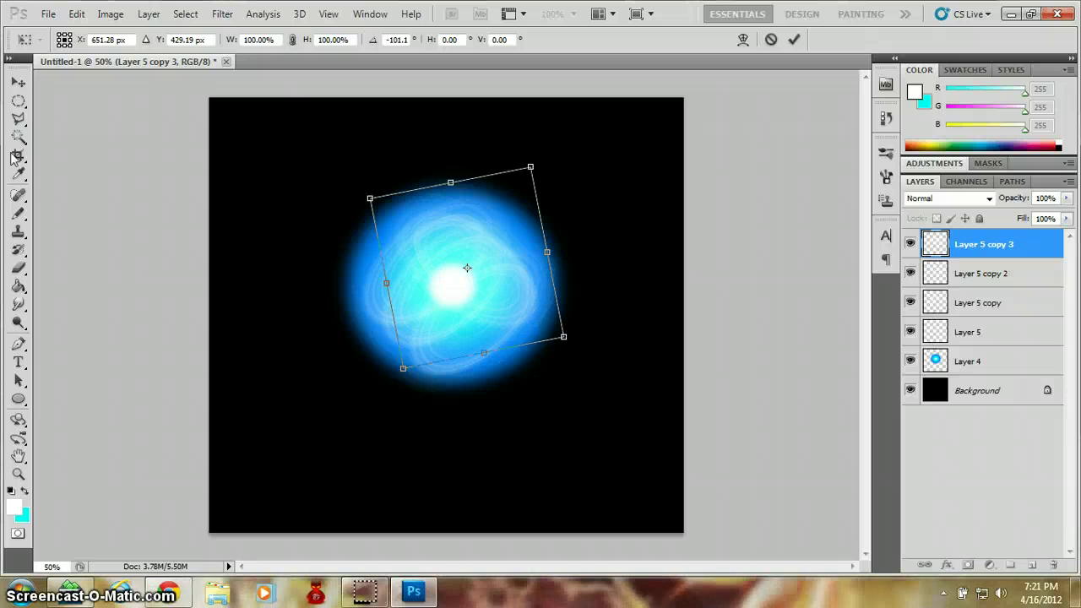
left_click(18, 83)
left_click(456, 234)
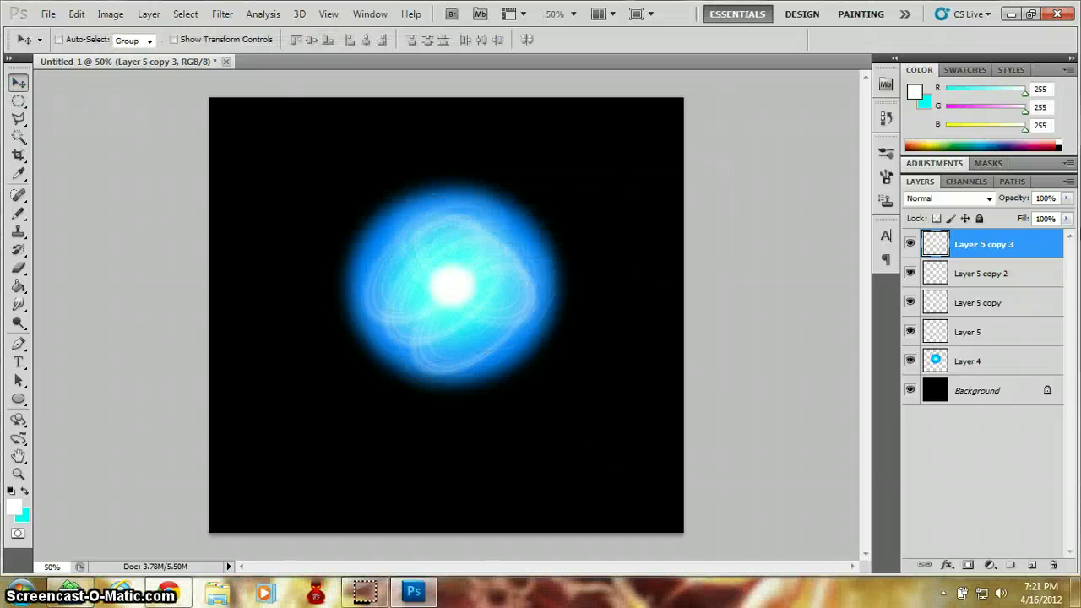
Duplicate the rotated ring layer twice, offsetting each copy further toward the orb's lower left
left_click_drag(1010, 244, 1031, 564)
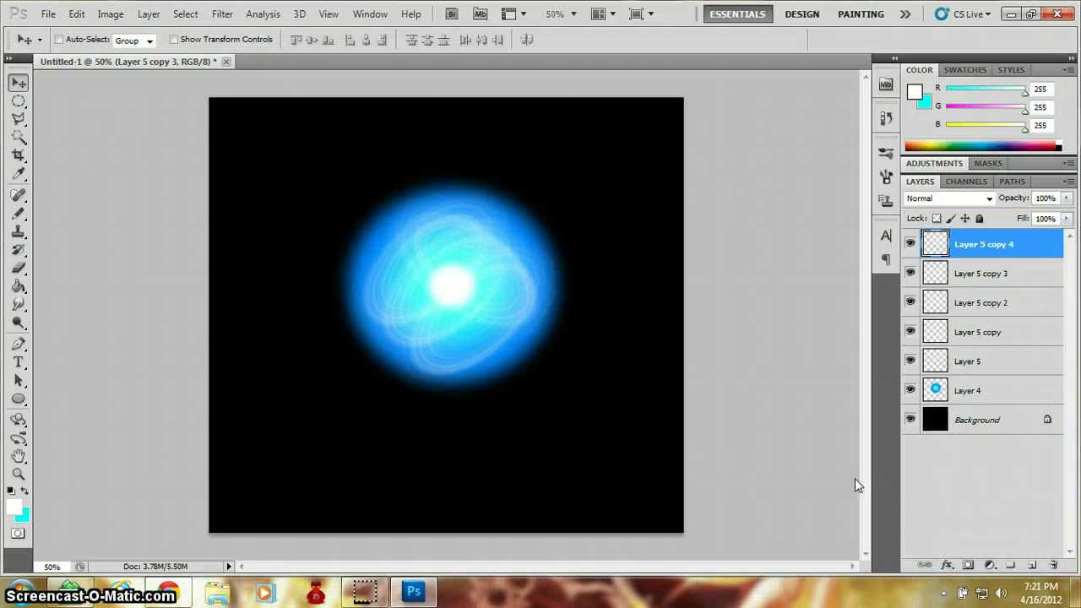
left_click_drag(457, 274, 436, 295)
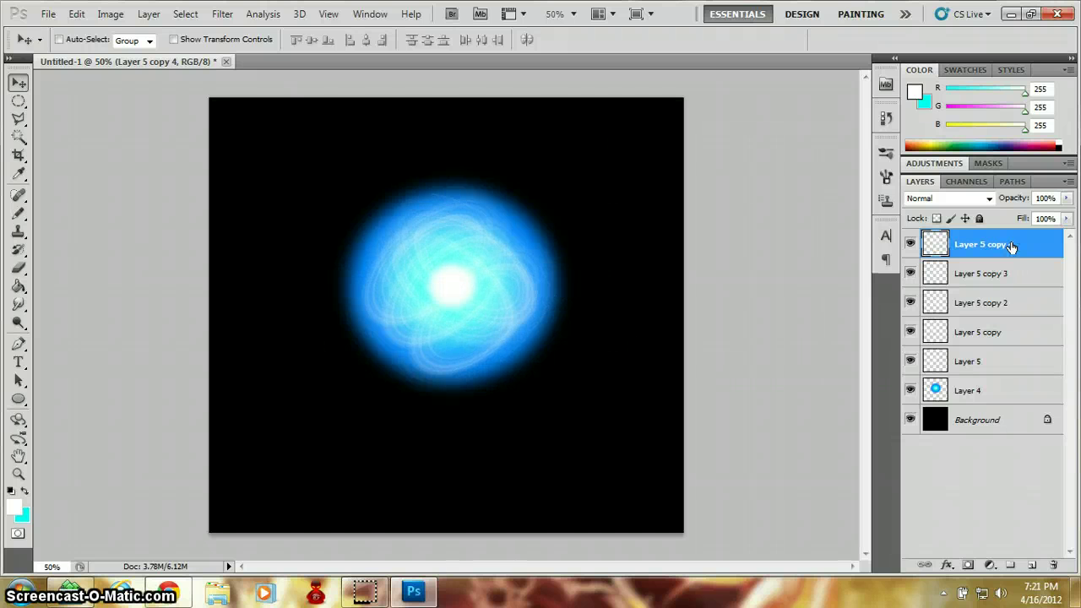
left_click_drag(1011, 245, 1031, 564)
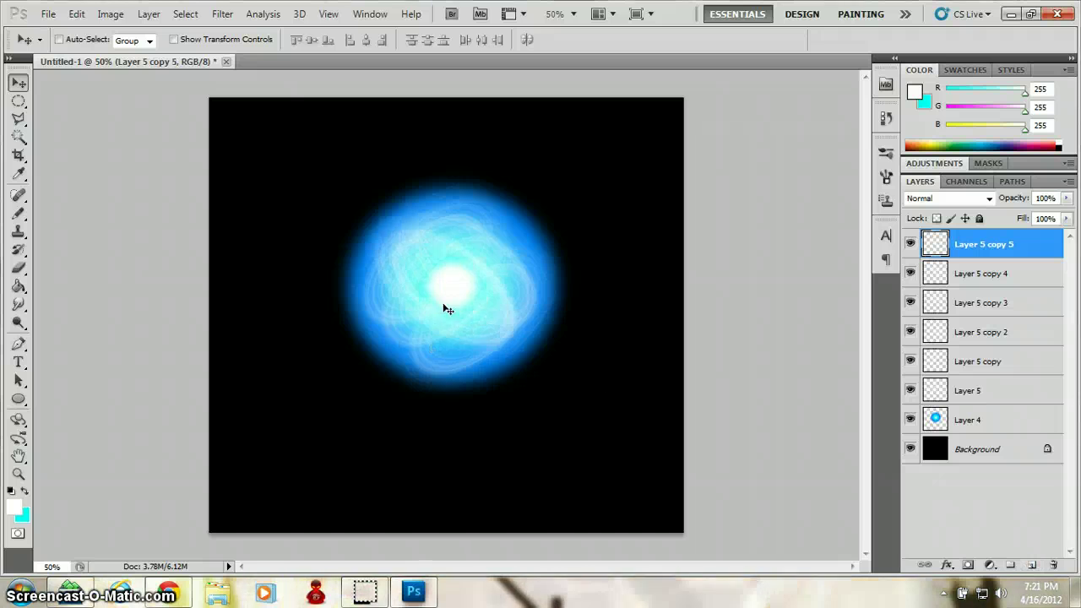
left_click_drag(447, 310, 429, 340)
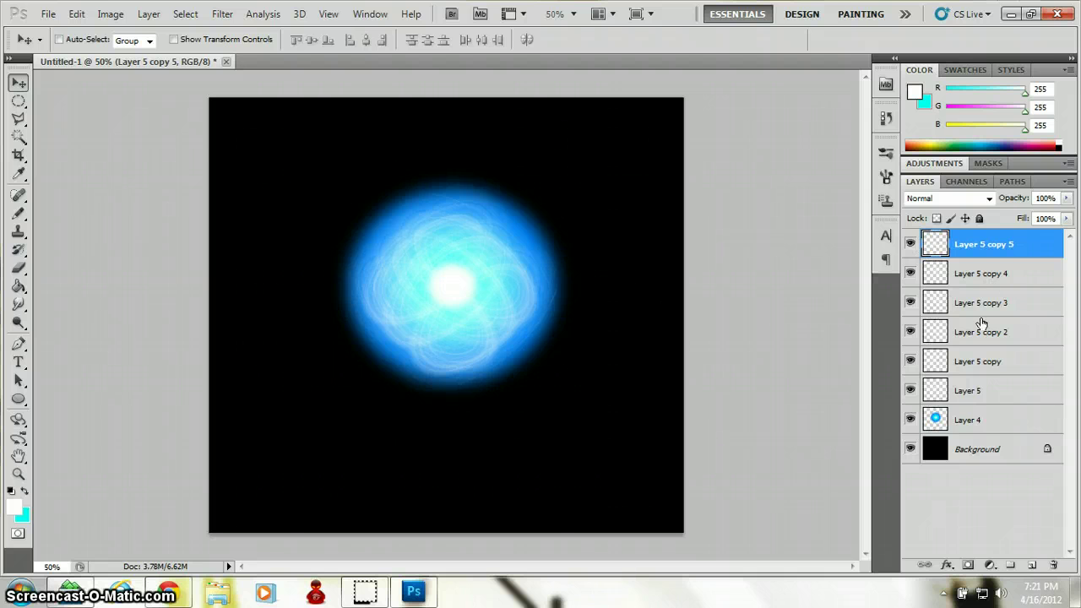
left_click(972, 397)
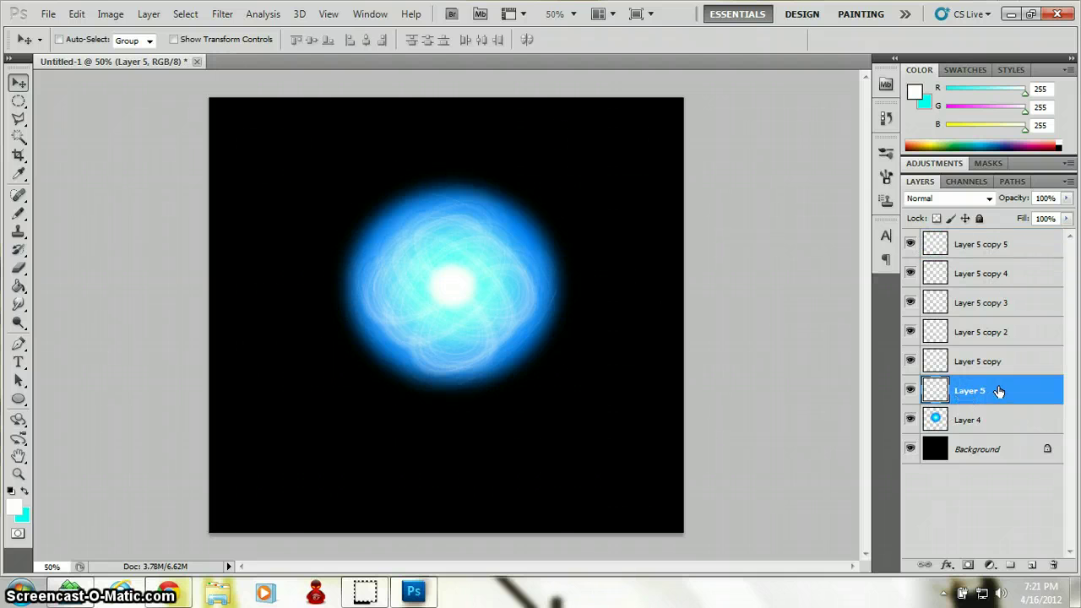
key("ctrl+j")
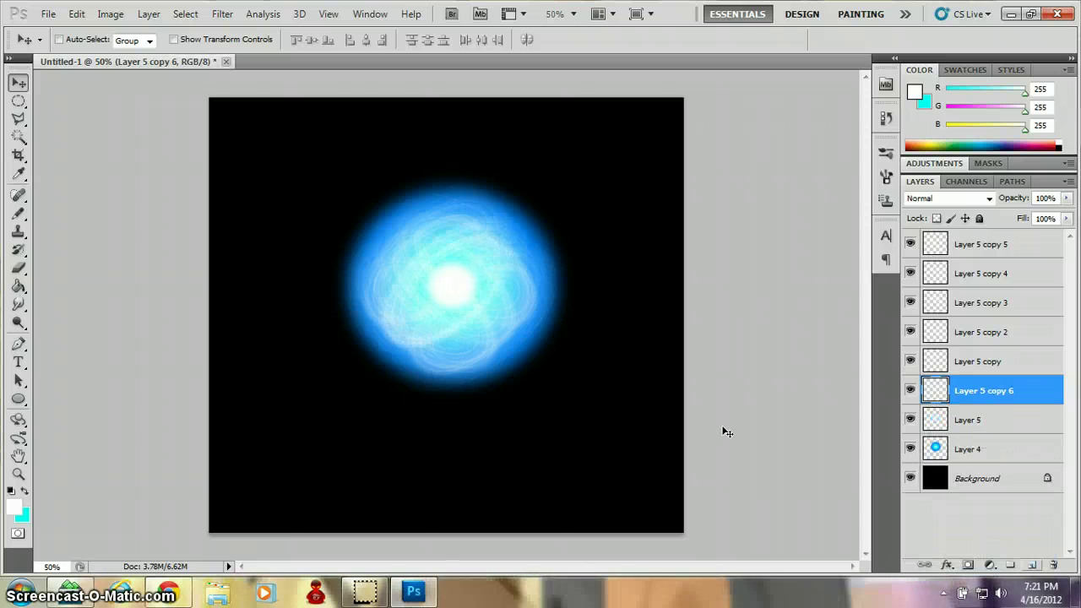
key("ctrl+t")
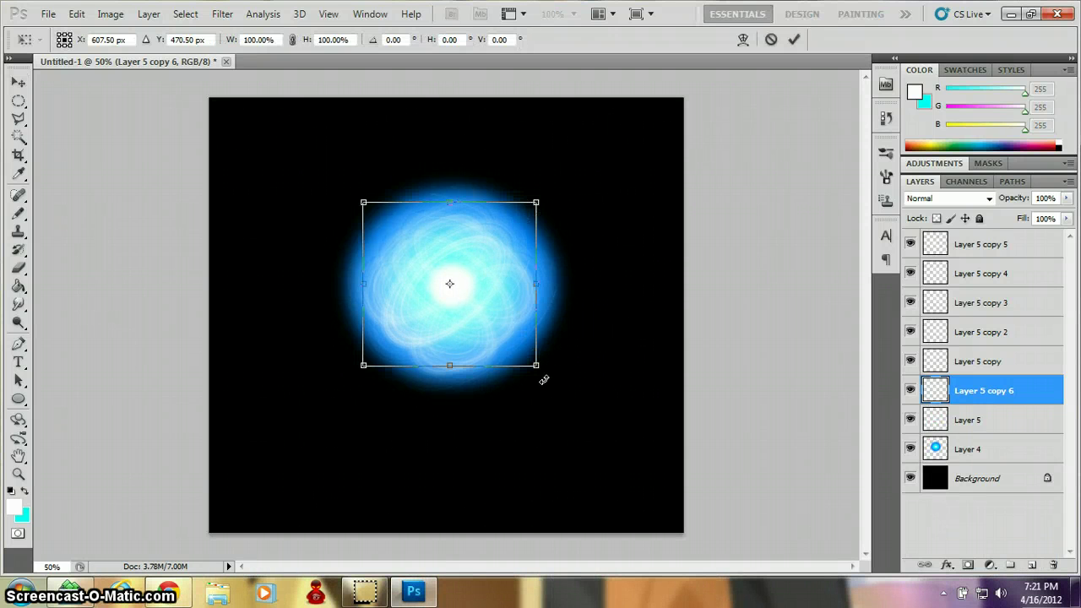
left_click_drag(536, 365, 588, 398)
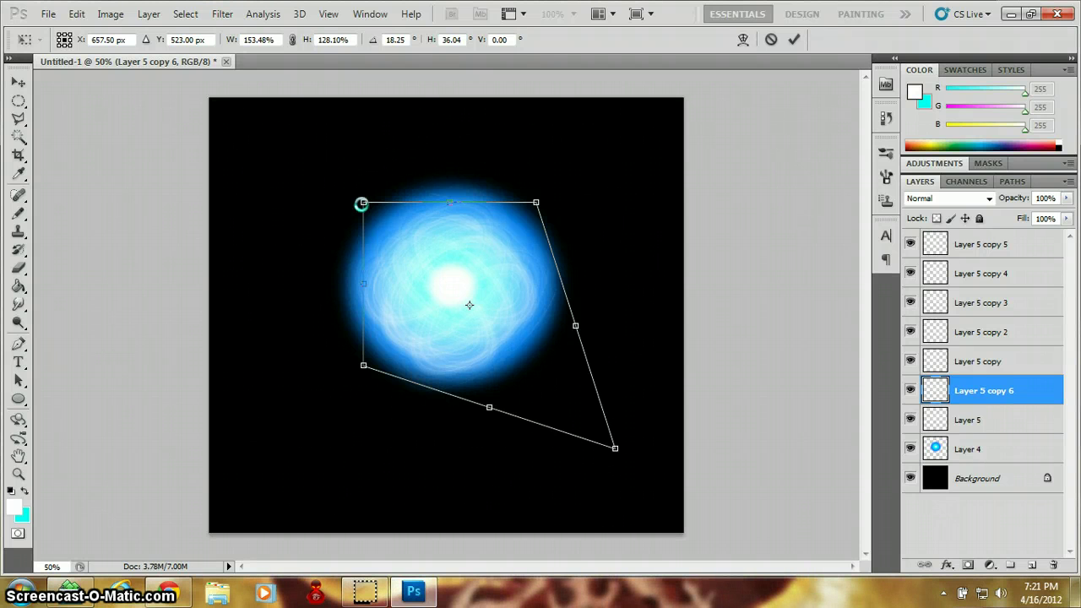
left_click_drag(361, 203, 335, 167)
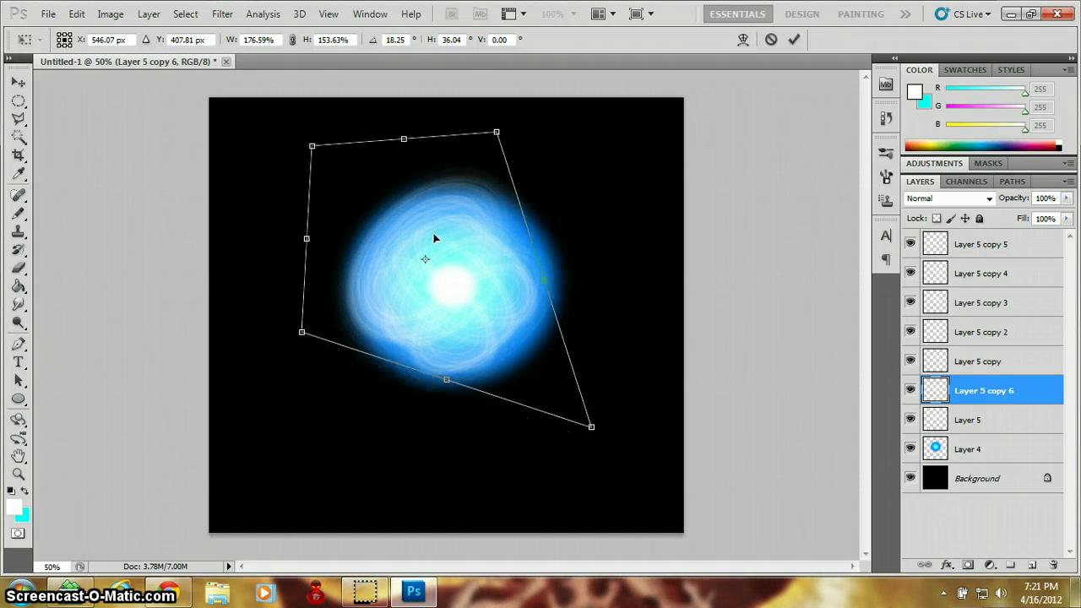
key("v")
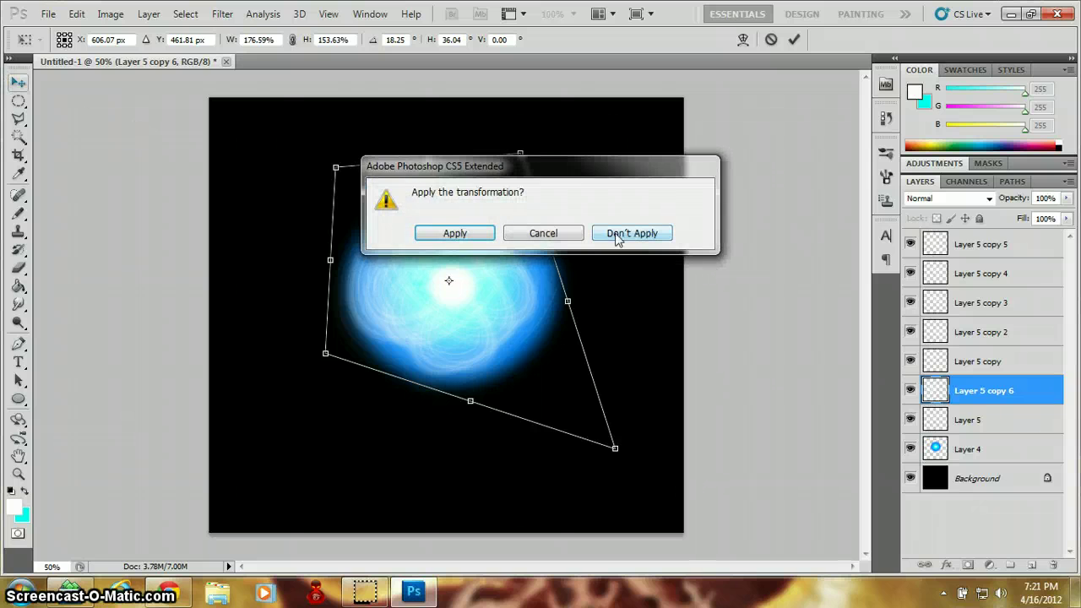
left_click(619, 236)
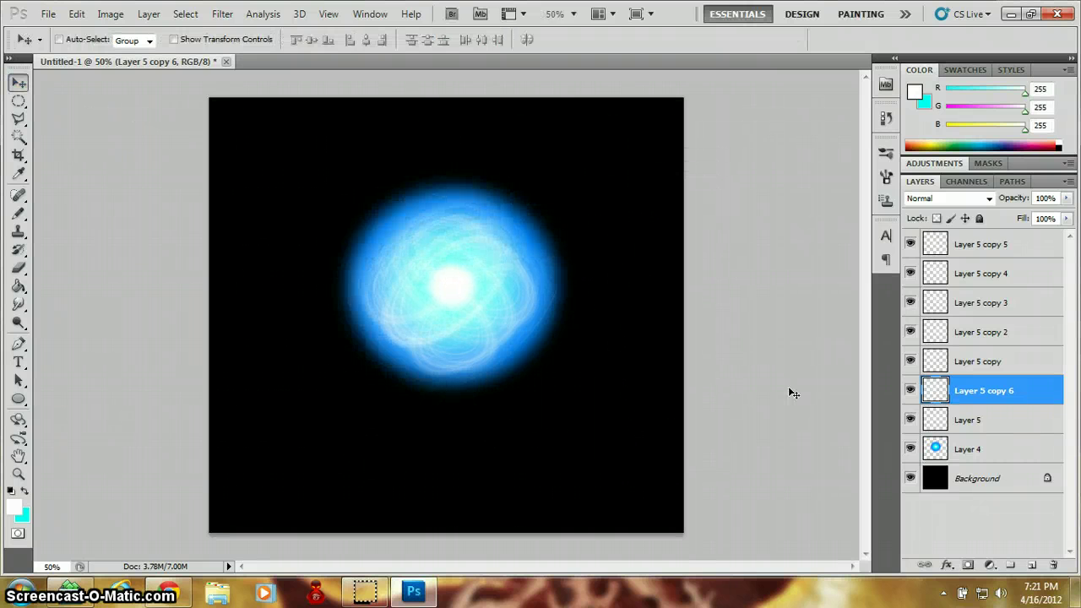
key("Delete")
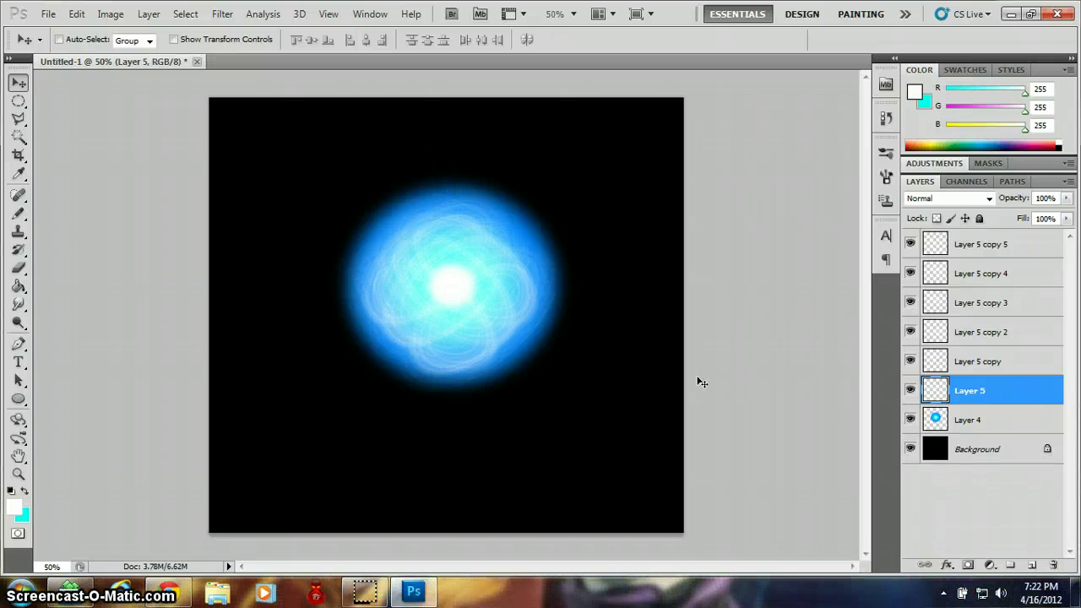
Reduce the opacity of Layer 5 copy and Layer 5 copy 2 to 57% each
left_click(964, 368)
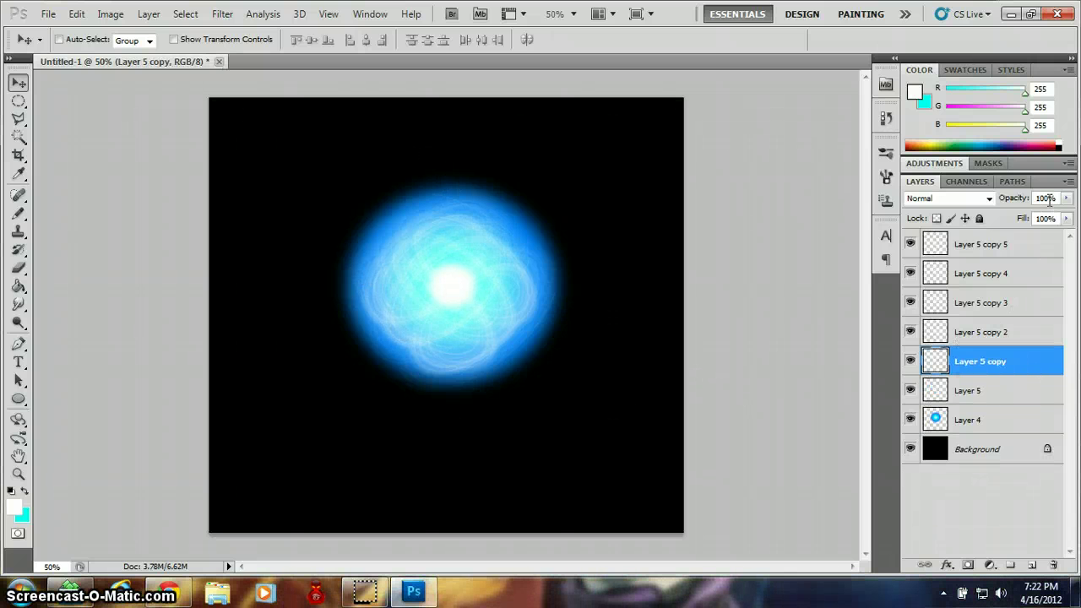
left_click_drag(1066, 199, 1047, 218)
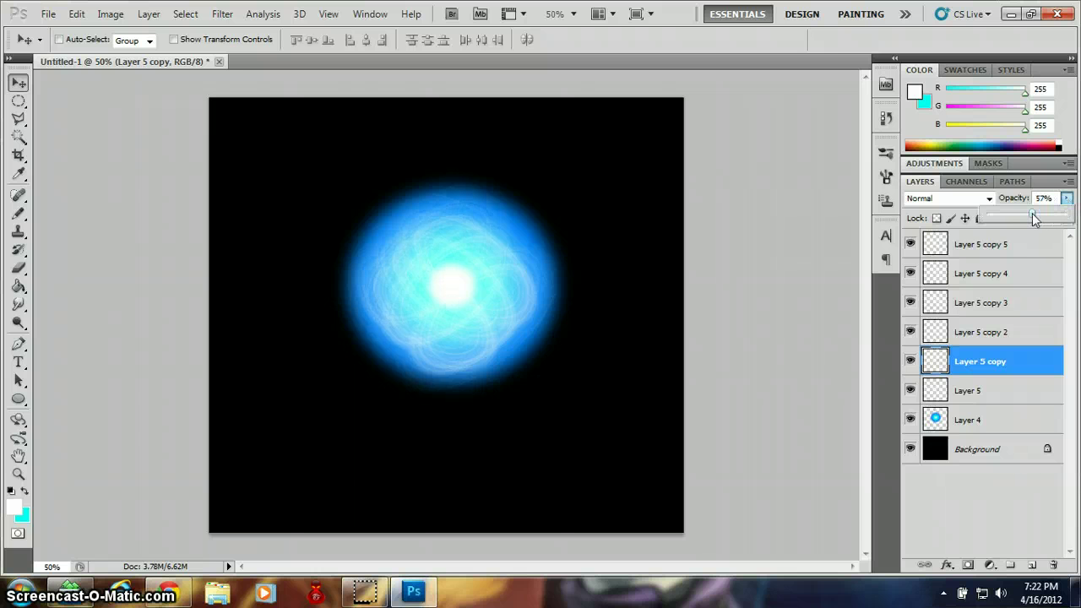
left_click(977, 332)
left_click(1067, 198)
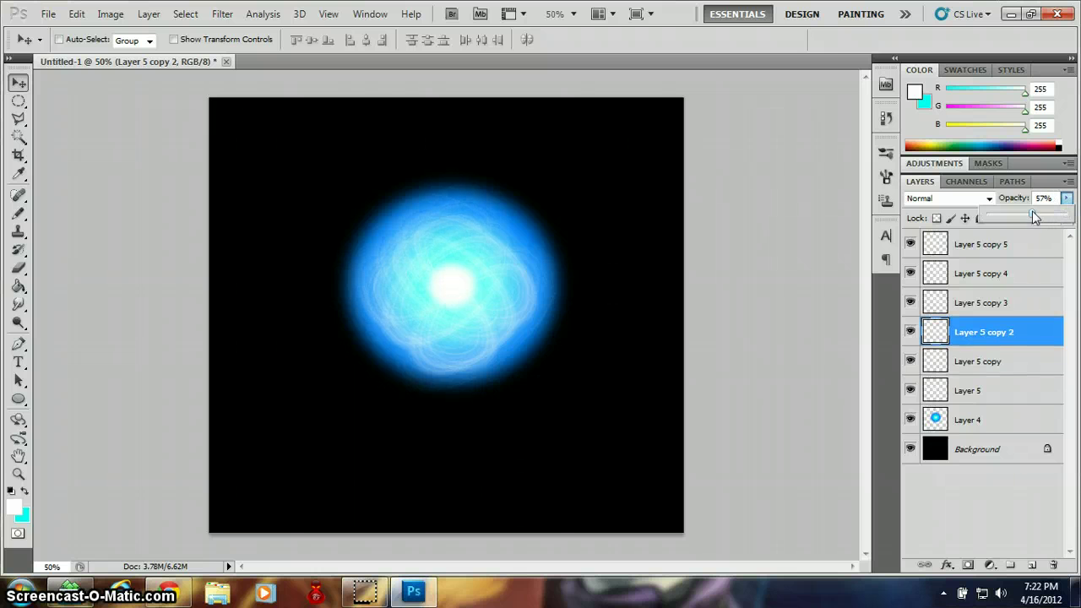
left_click(988, 304)
Lower the opacity of Layer 5 copy 3 and set Layer 5 copy 4 to 57% opacity
left_click(983, 303)
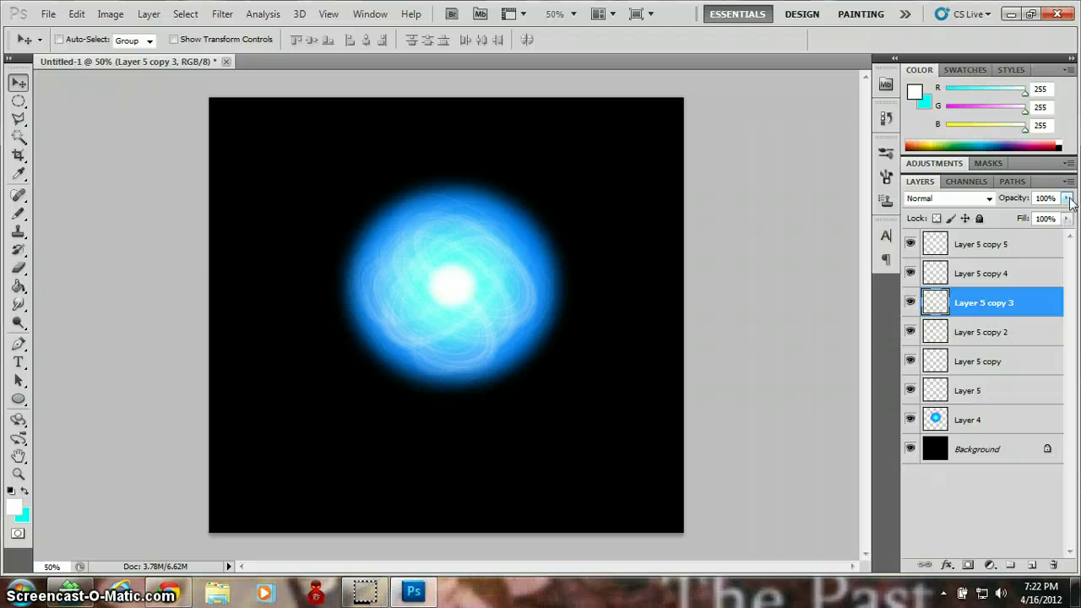
left_click(1068, 199)
left_click(989, 268)
left_click(989, 270)
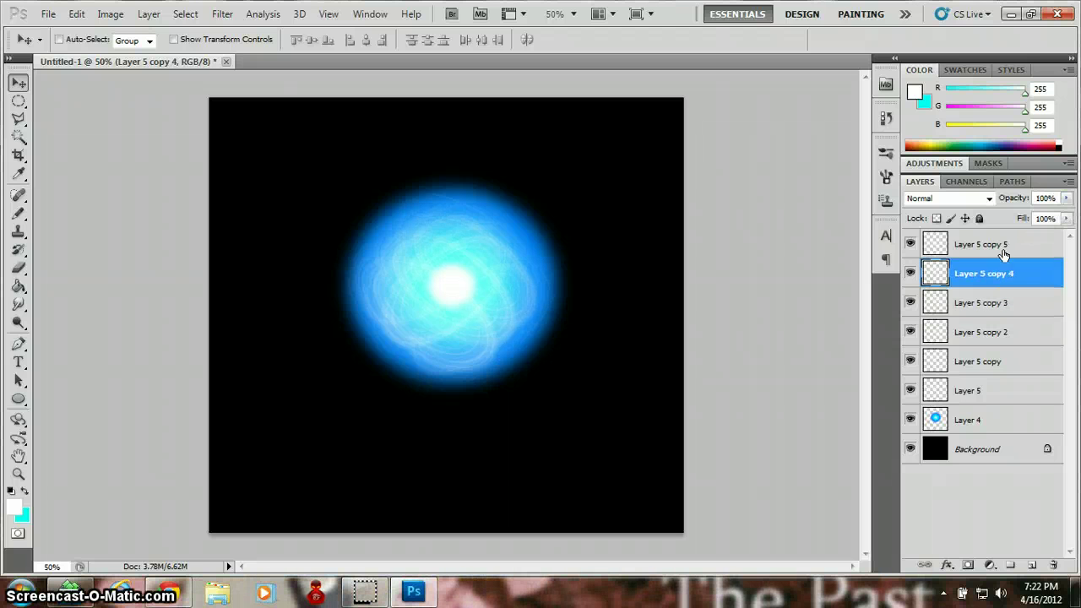
left_click(1066, 198)
left_click_drag(1058, 214, 1031, 214)
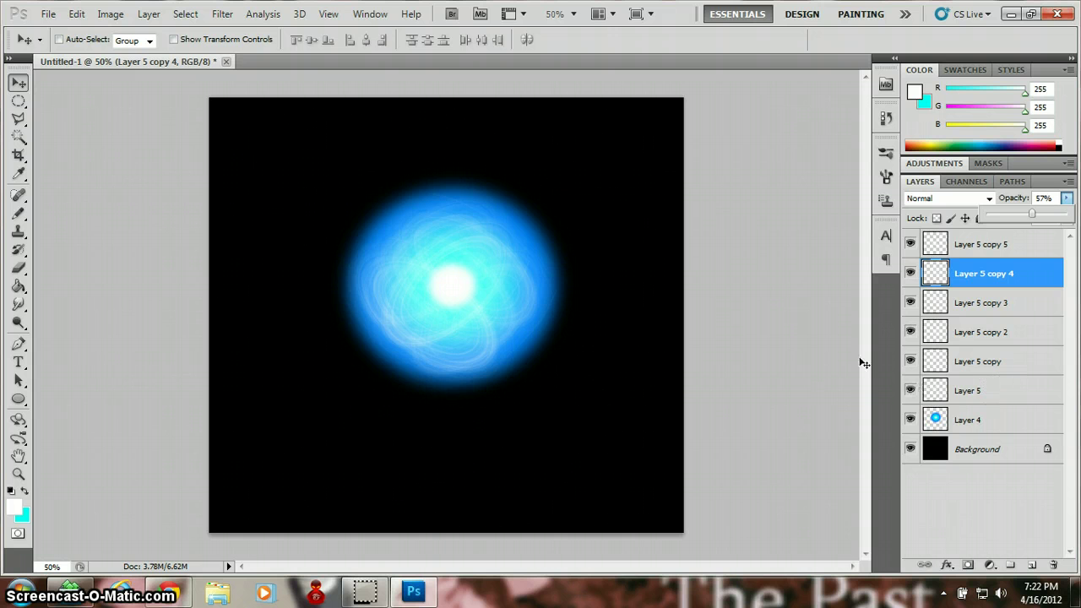
left_click(344, 143)
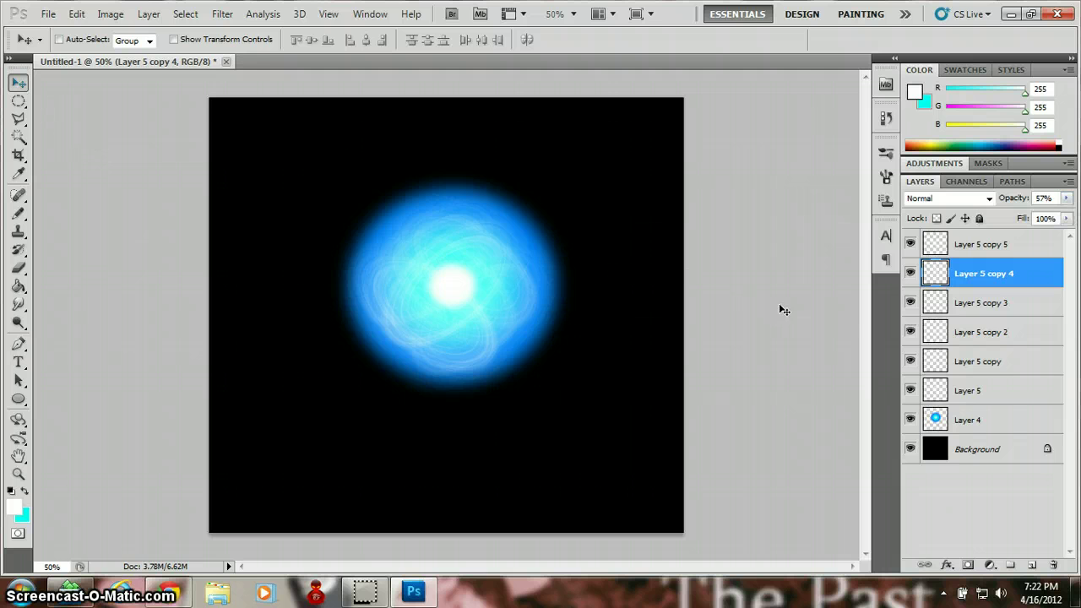
Enlarge all six ring layers together with Free Transform to 112.82% width and 107.82% height, and apply the transformation
left_click(1010, 250)
left_click(990, 397, "shift")
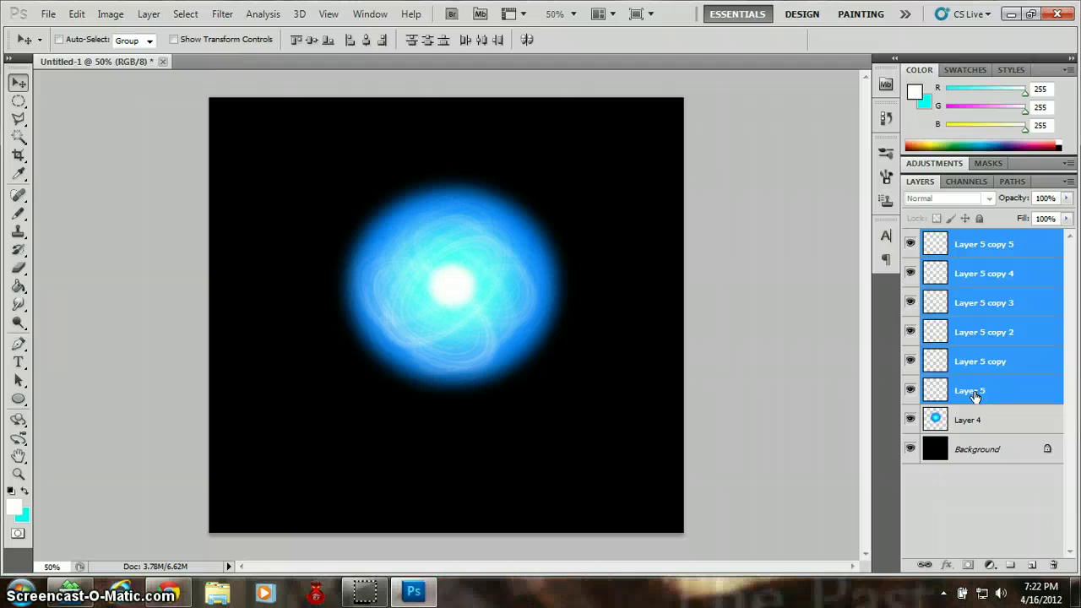
key("ctrl+t")
left_click_drag(563, 179, 578, 168)
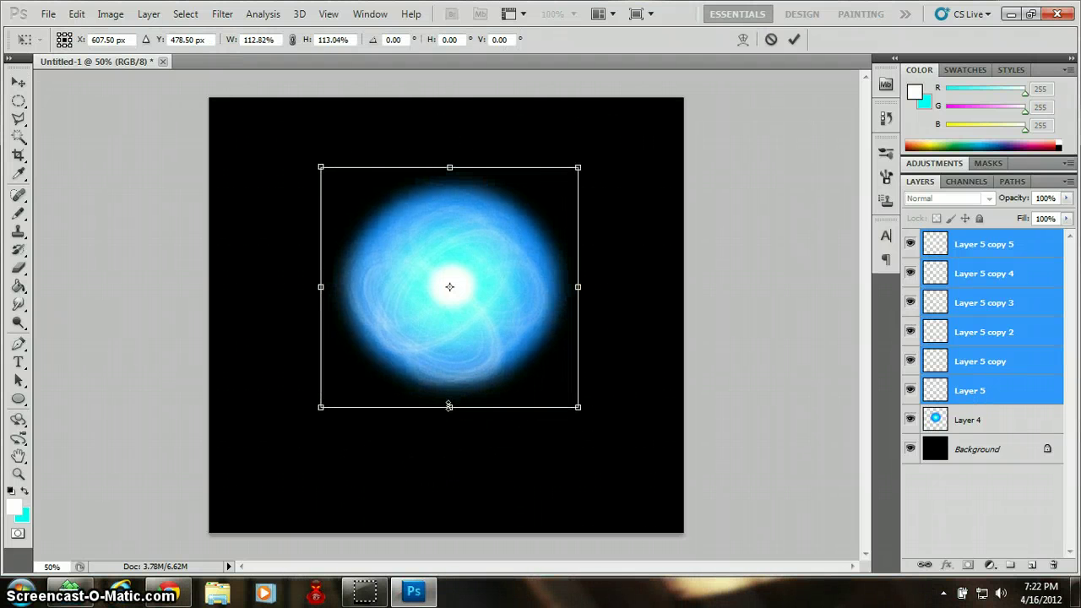
left_click_drag(449, 406, 449, 408)
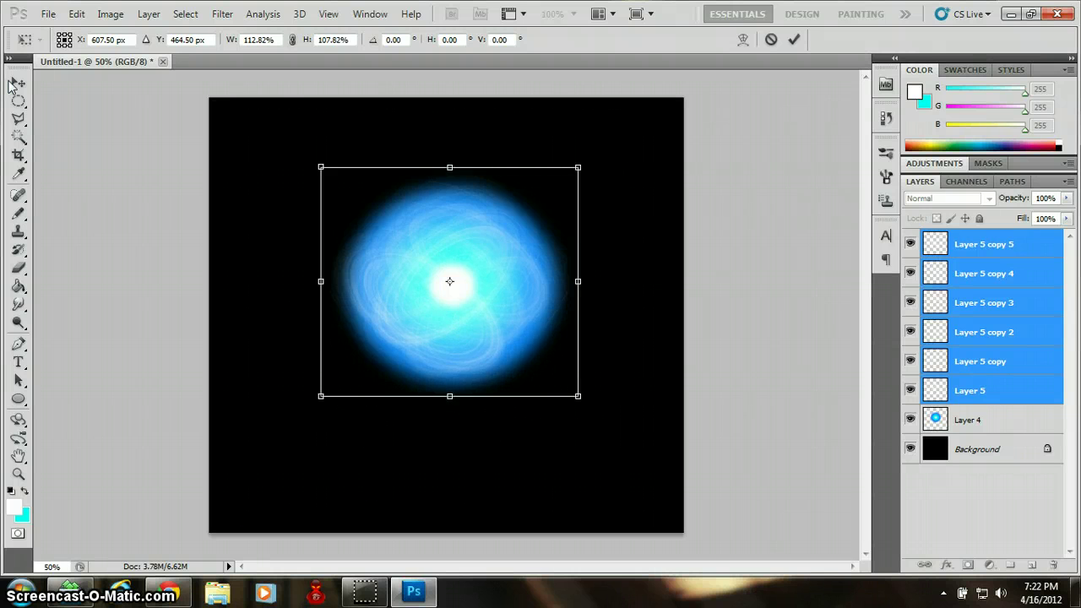
left_click(13, 84)
left_click(455, 232)
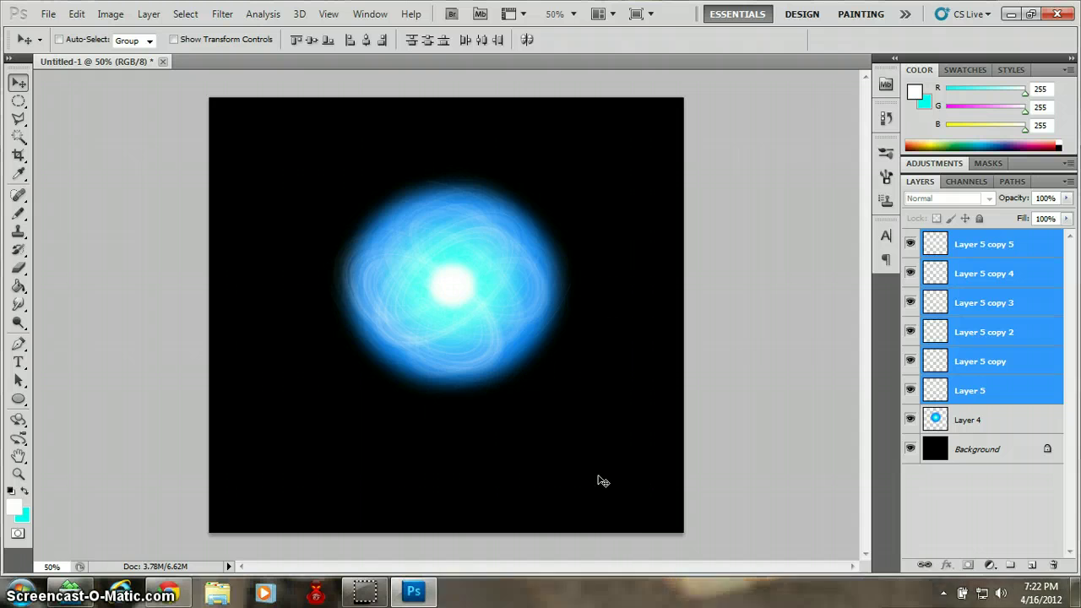
Try to erase part of the rings with the Eraser while all six ring layers are selected
left_click(19, 268)
left_click(424, 247)
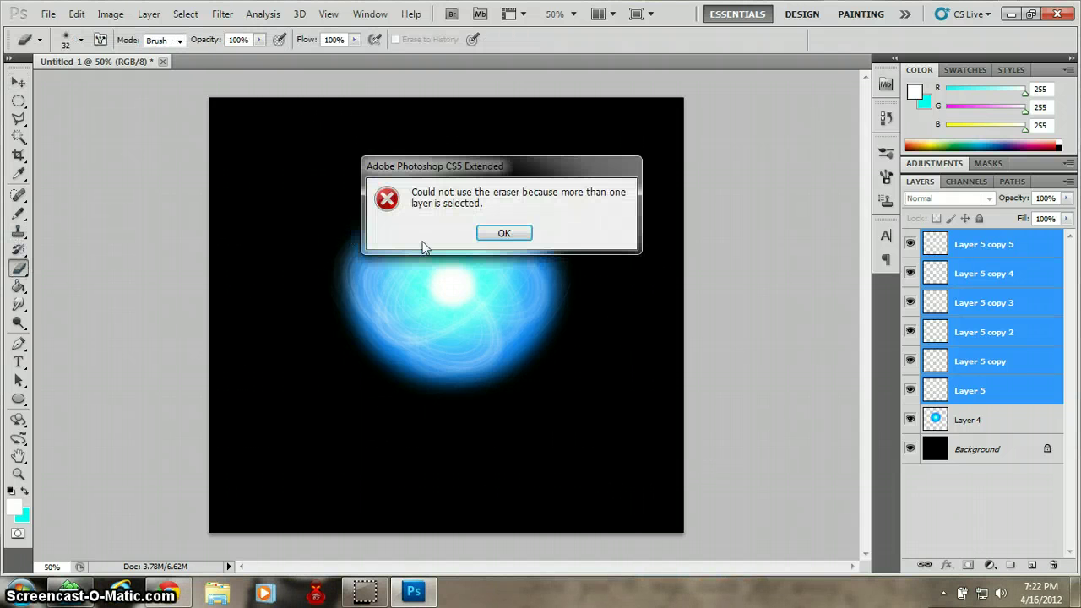
left_click(504, 233)
left_click(1000, 332)
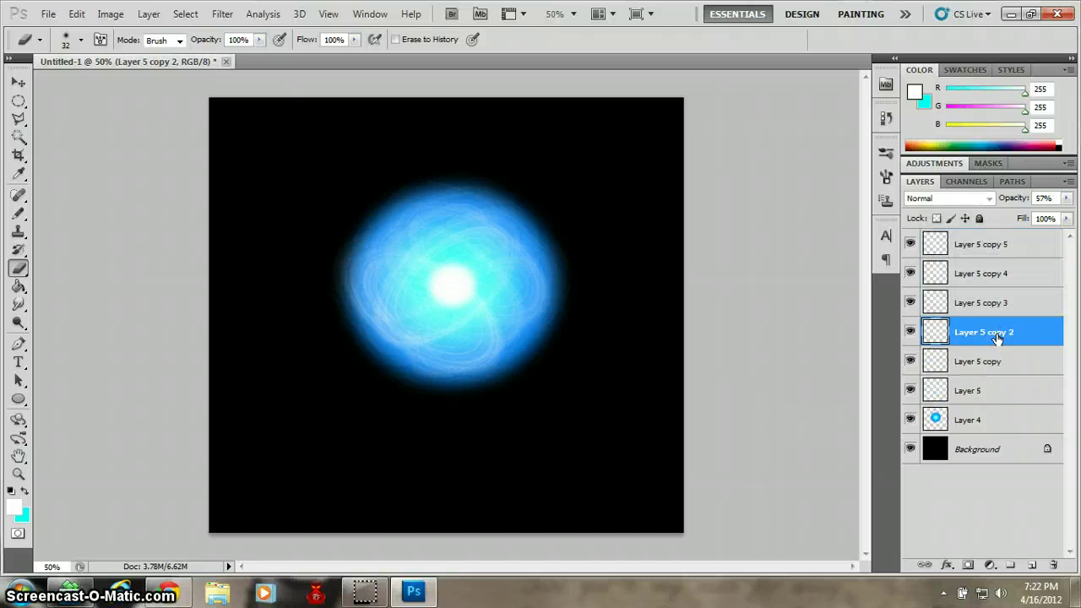
Merge all layers from Layer 5 copy 5 down to Layer 4 into one orb layer, leaving out the Background
left_click(993, 245)
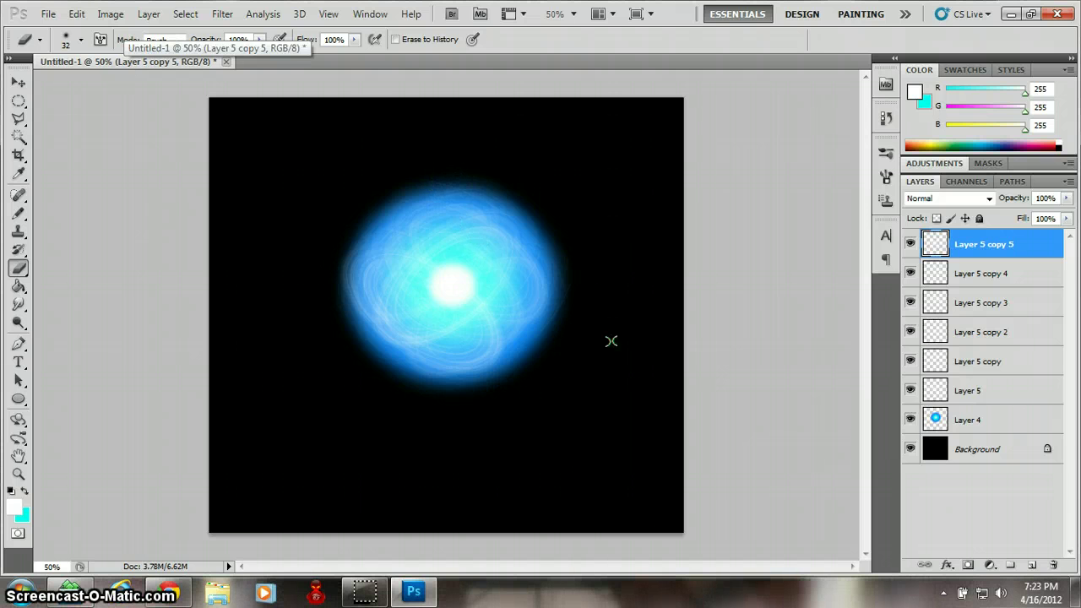
left_click(988, 420, "shift")
right_click(988, 412)
left_click(963, 362)
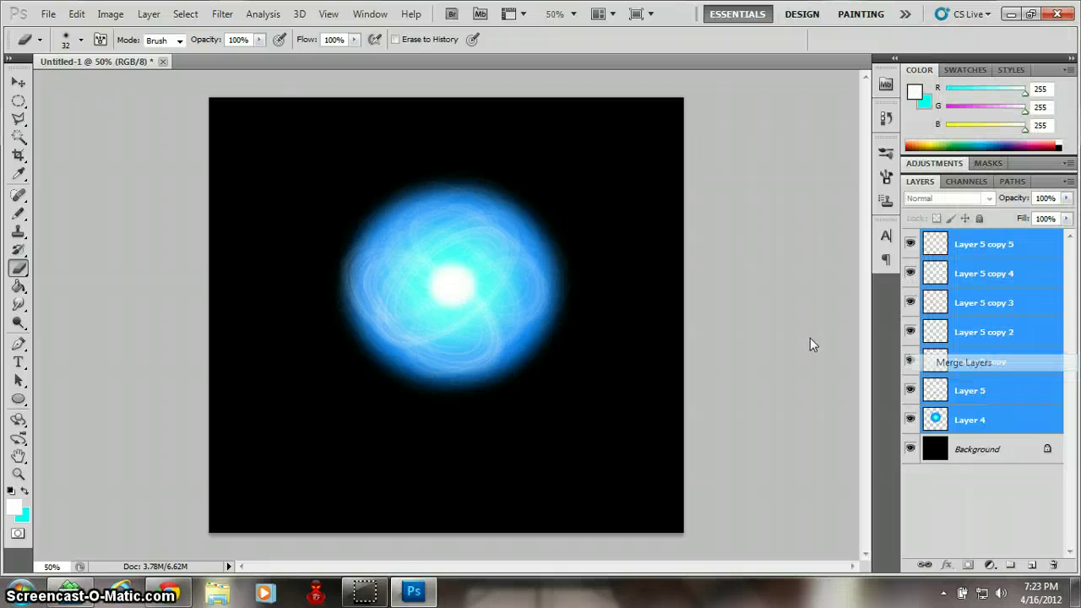
Scale the merged orb proportionally to 73.56% and move it into the upper-left corner of the black canvas
left_click(18, 82)
left_click_drag(544, 320, 512, 305)
key("ctrl+t")
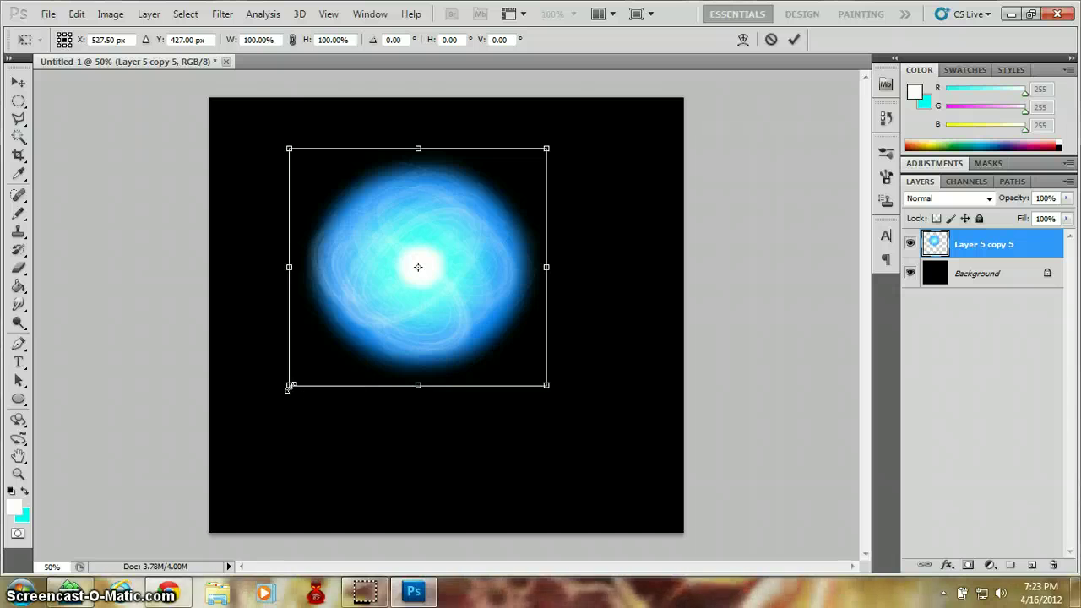
left_click_drag(290, 381, 330, 361)
left_click_drag(412, 329, 465, 309)
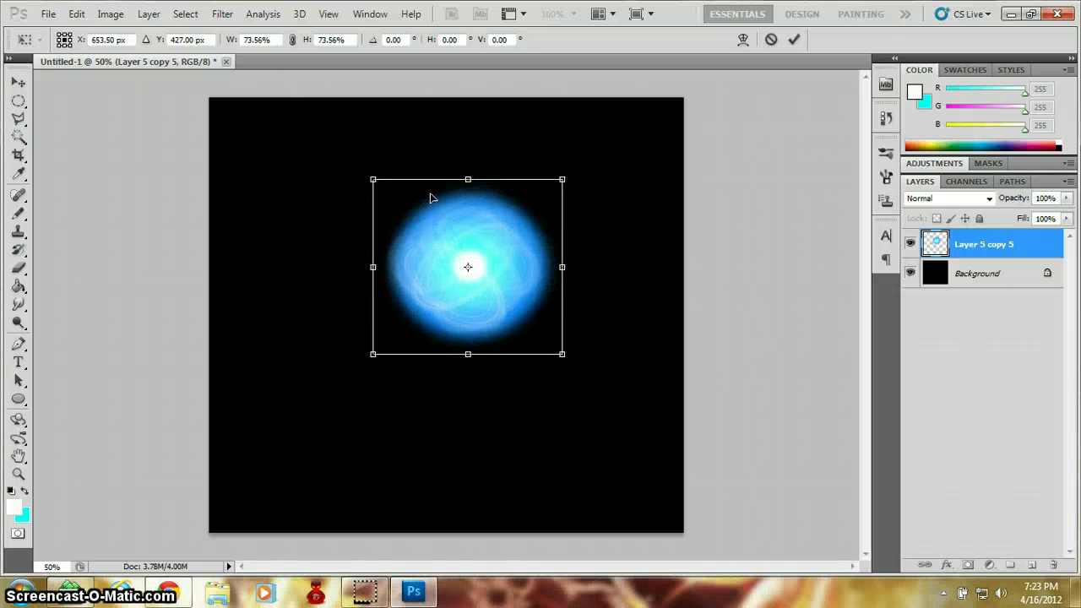
left_click(19, 82)
left_click(469, 234)
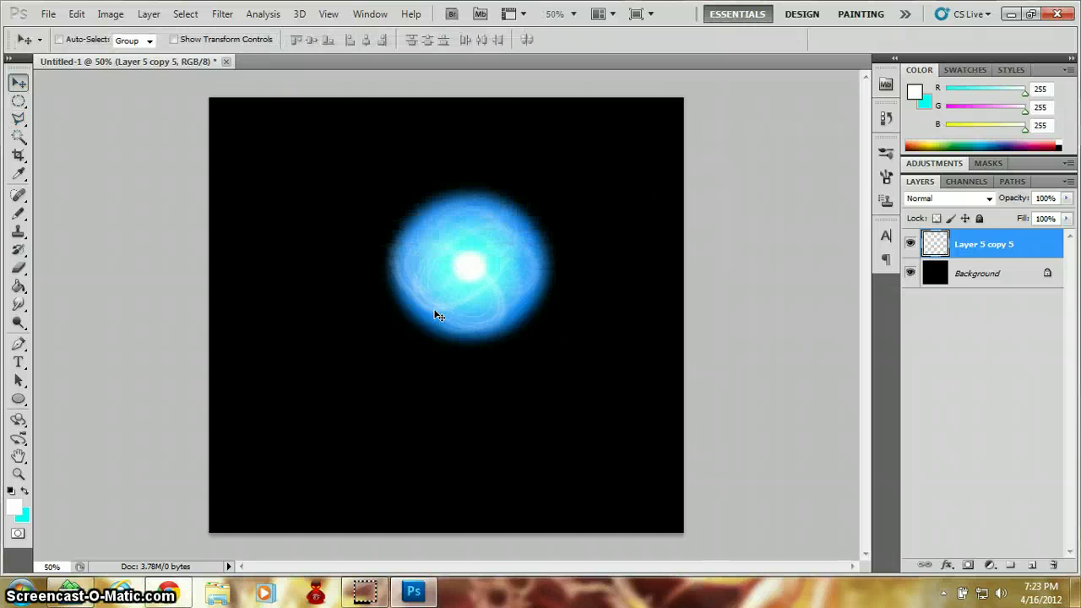
left_click_drag(439, 316, 260, 210)
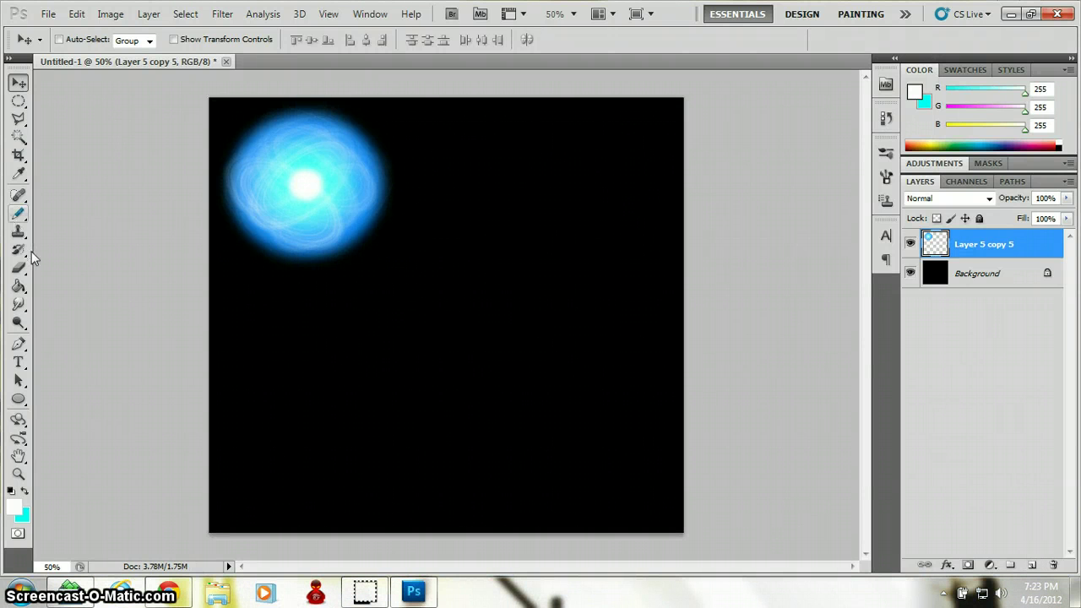
Choose the Brush tool with a soft round tip at 0% hardness and set its size to 504 px
left_click(19, 213)
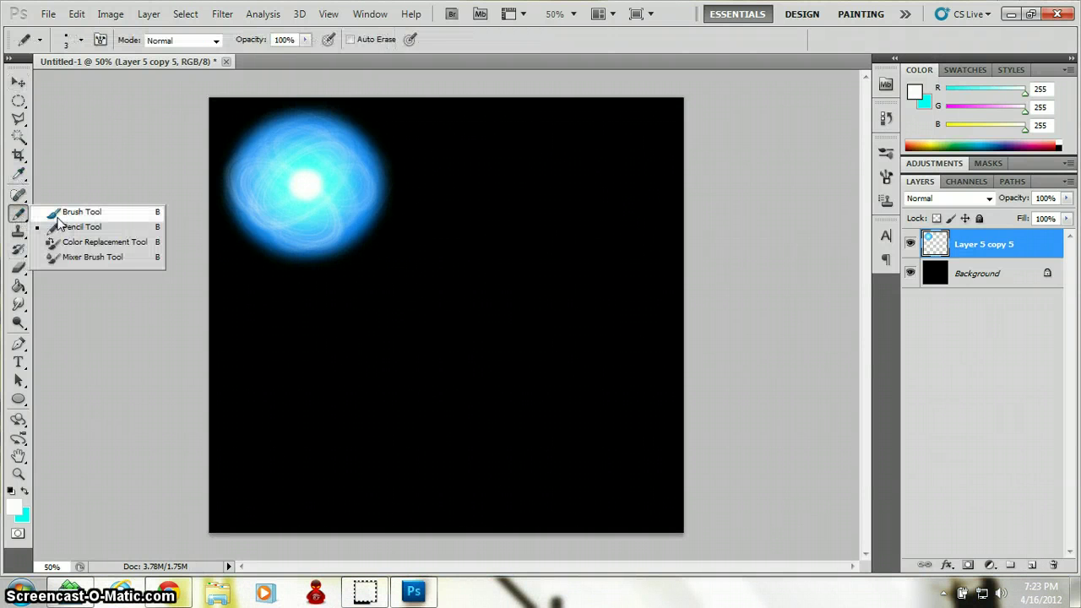
left_click(59, 212)
right_click(486, 300)
left_click(504, 382)
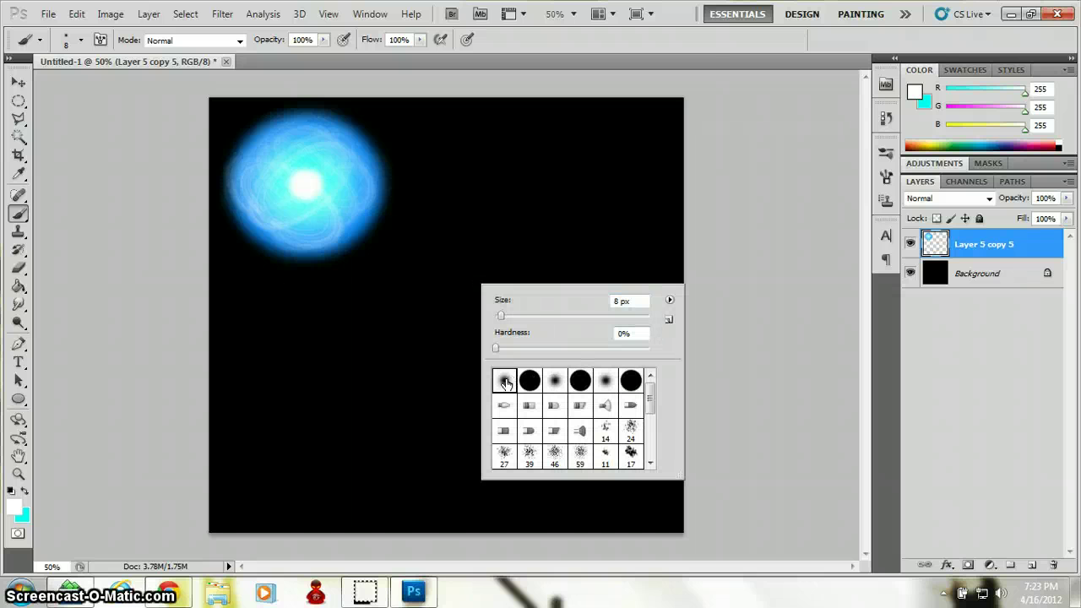
left_click_drag(537, 318, 641, 323)
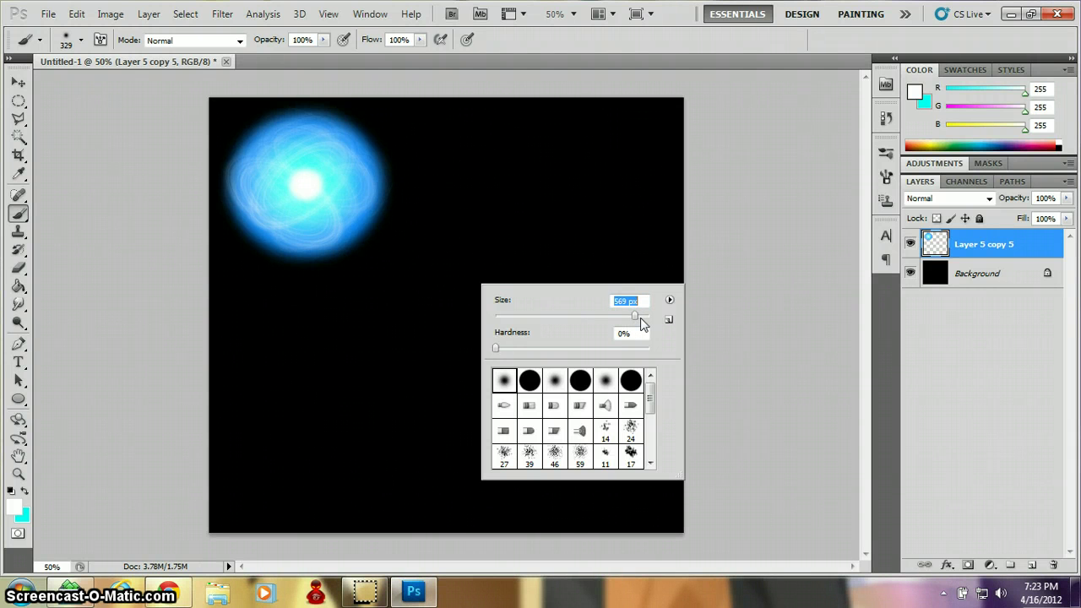
left_click_drag(641, 322, 641, 325)
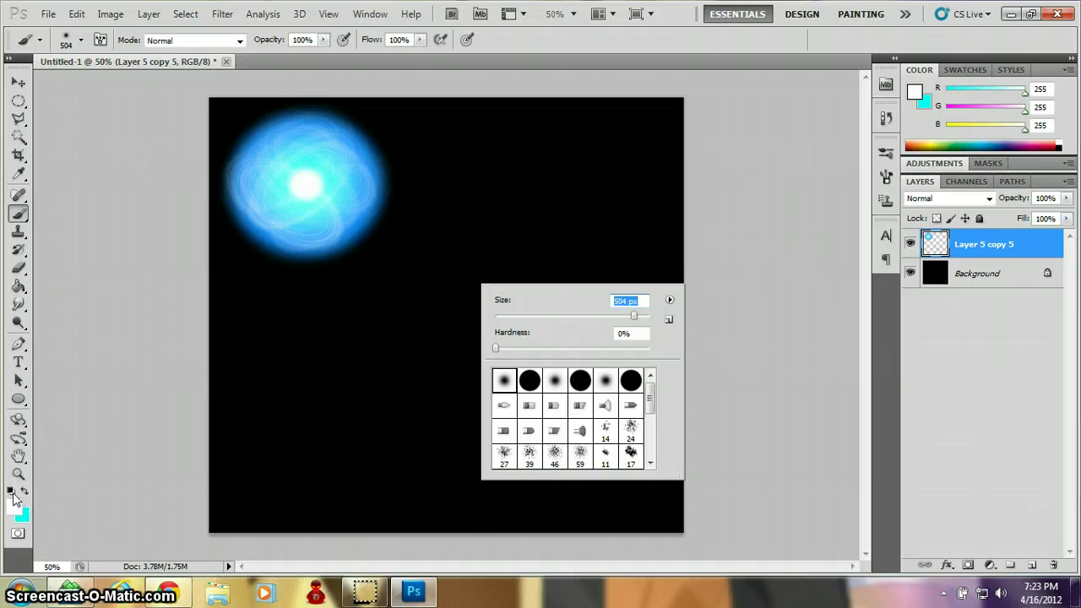
Swap the foreground and background colors and set the foreground to blue (R 0, G 138, B 255)
left_click(25, 492)
left_click(15, 505)
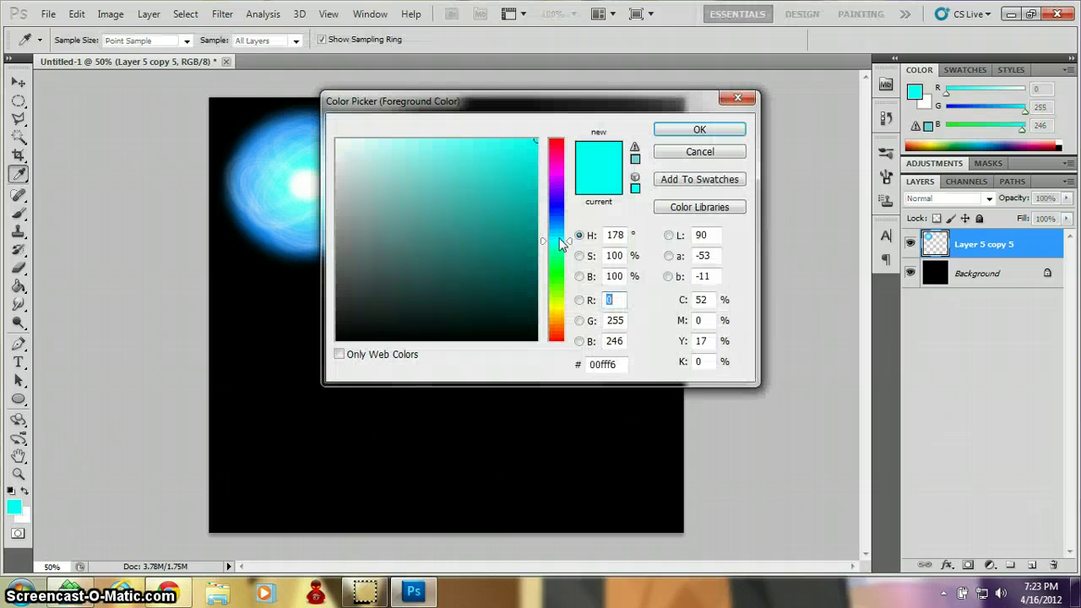
left_click_drag(561, 243, 561, 225)
left_click(701, 129)
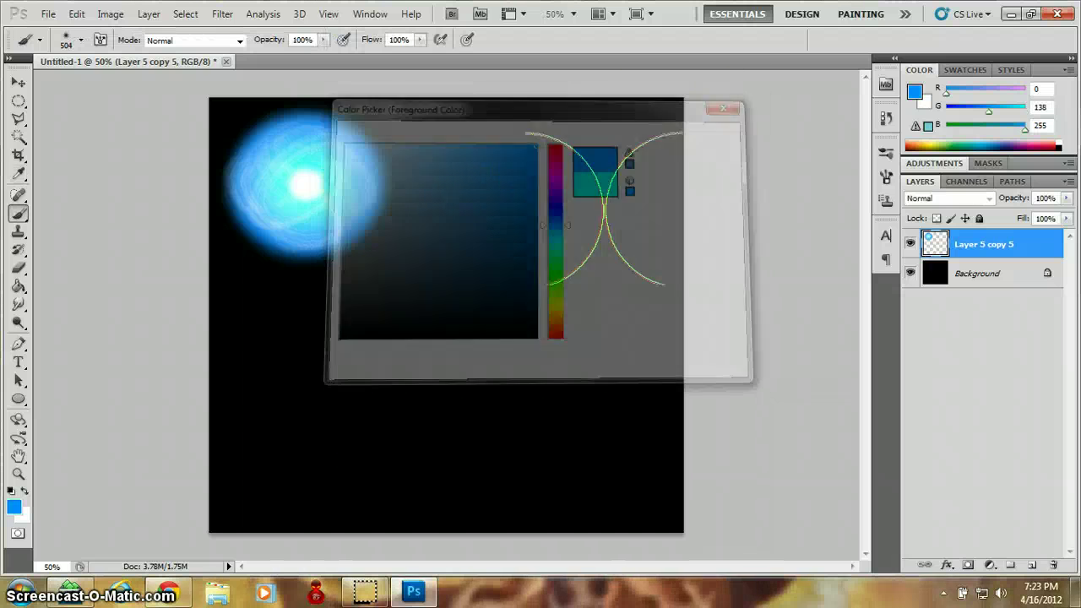
Create a new layer and paint a soft blue glow with two brush dabs on one spot in the canvas's lower middle
left_click(1032, 565)
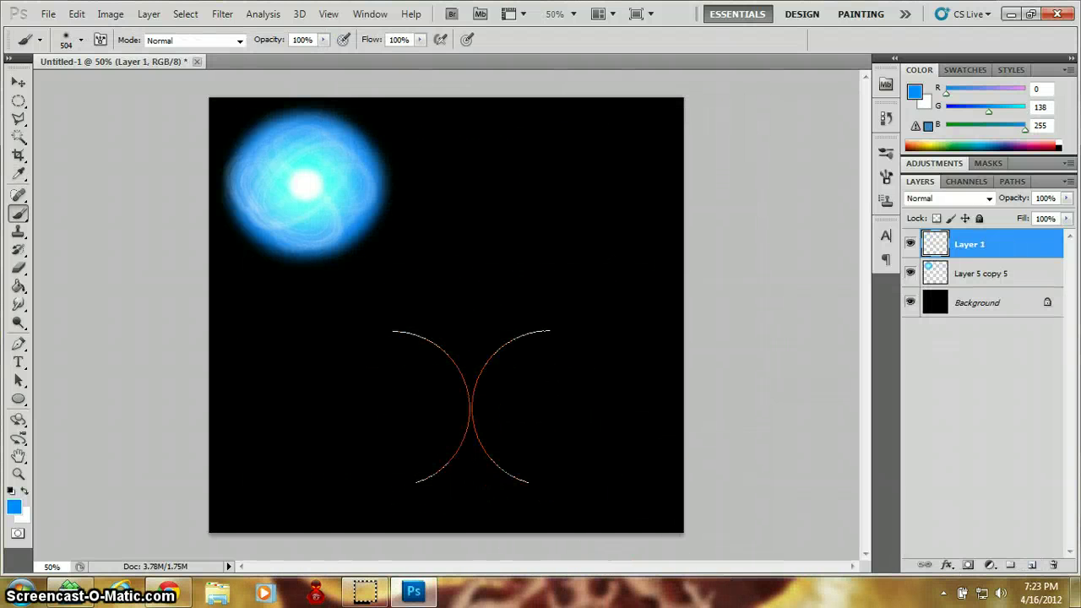
left_click(471, 403)
left_click(470, 403)
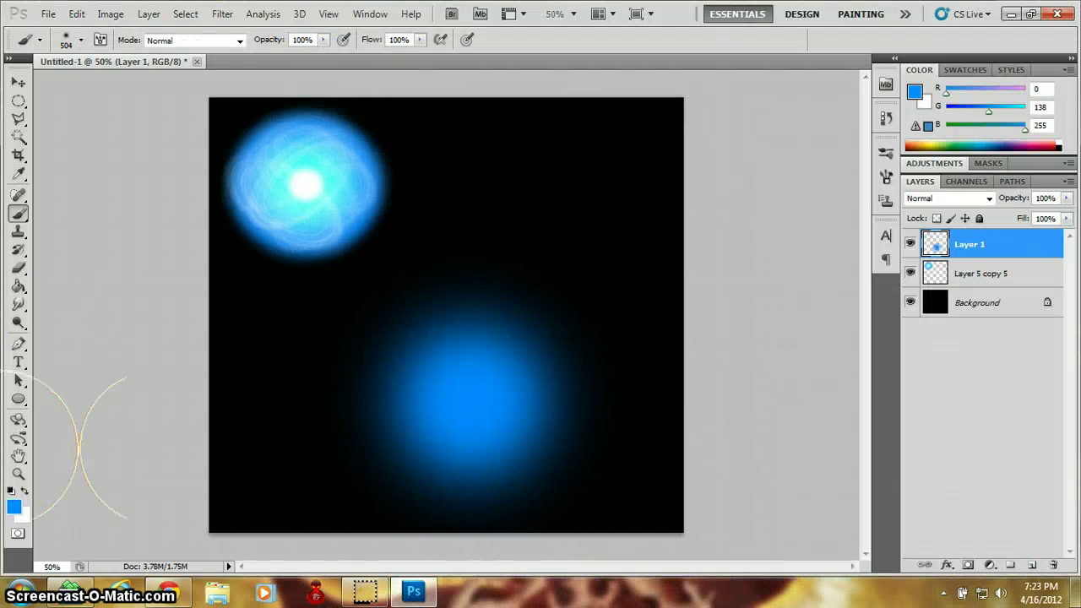
Change the foreground color to a lighter sky blue (R 0, G 204, B 255)
left_click(14, 507)
left_click(556, 228)
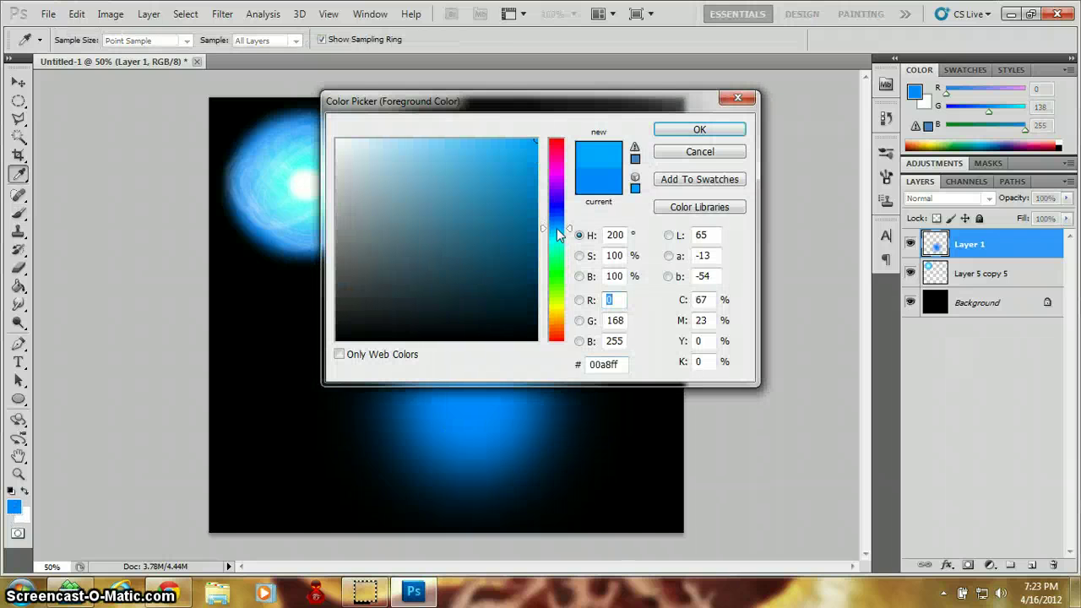
left_click(556, 234)
left_click(692, 132)
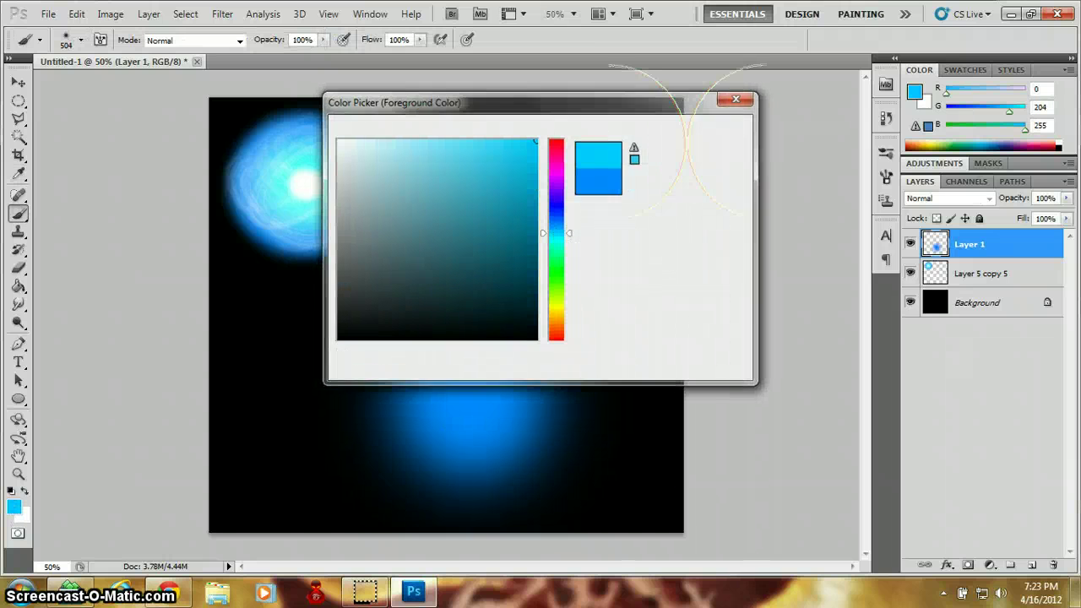
Reduce the soft brush to 380 px and paint three dabs over the center of the blue glow
right_click(599, 280)
left_click_drag(748, 306, 740, 310)
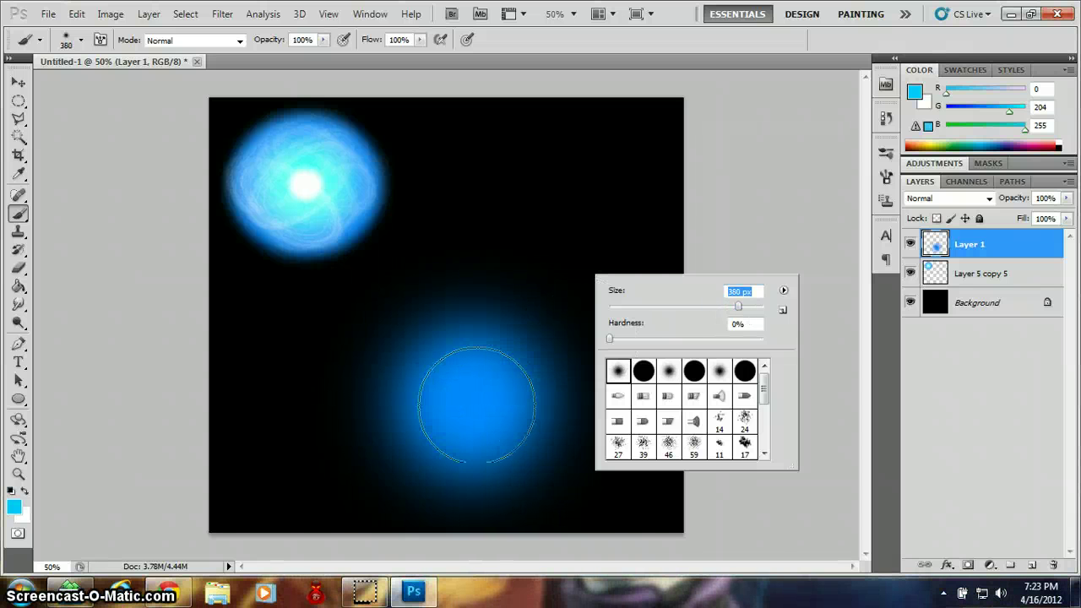
left_click(471, 407)
left_click(471, 406)
left_click(471, 406)
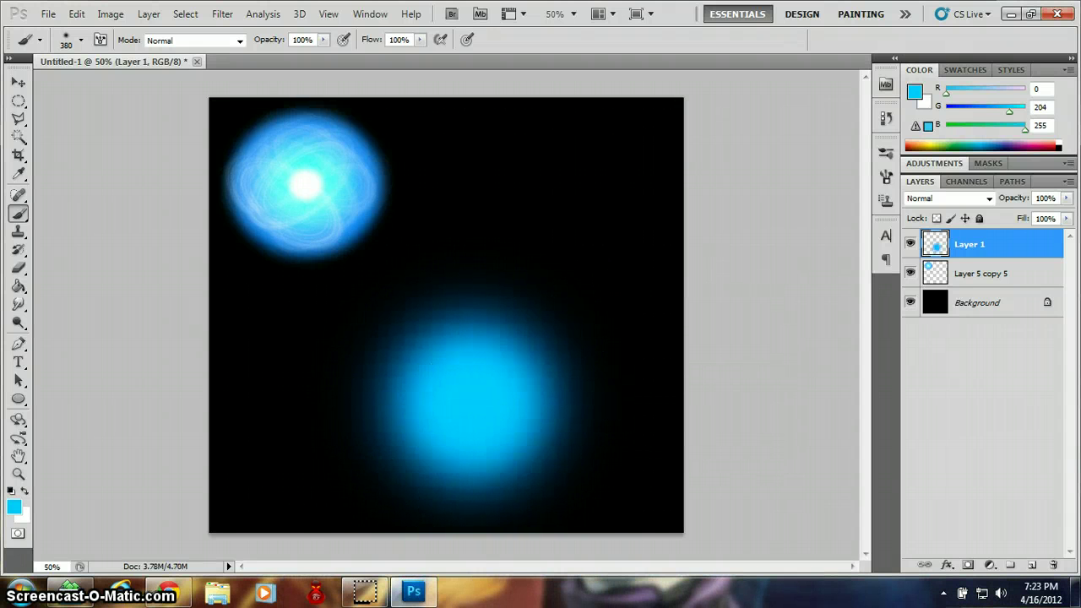
Change the foreground color to bright cyan (R 0, G 255, B 234)
left_click(15, 508)
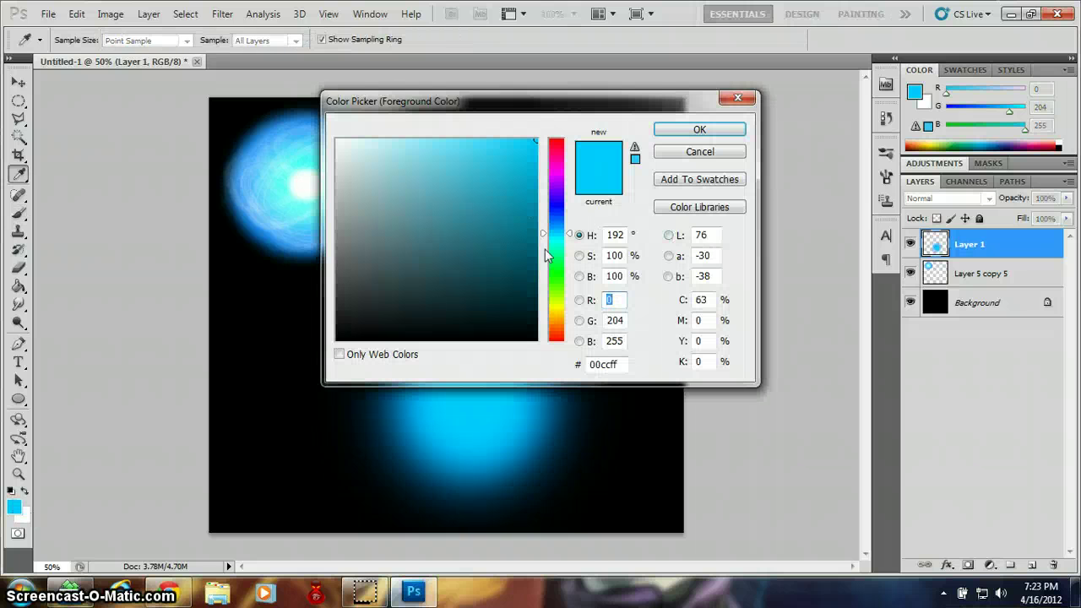
left_click_drag(544, 249, 559, 242)
left_click(703, 130)
Reduce the soft brush to 267 px and paint one cyan dab in the middle of the glow
right_click(593, 314)
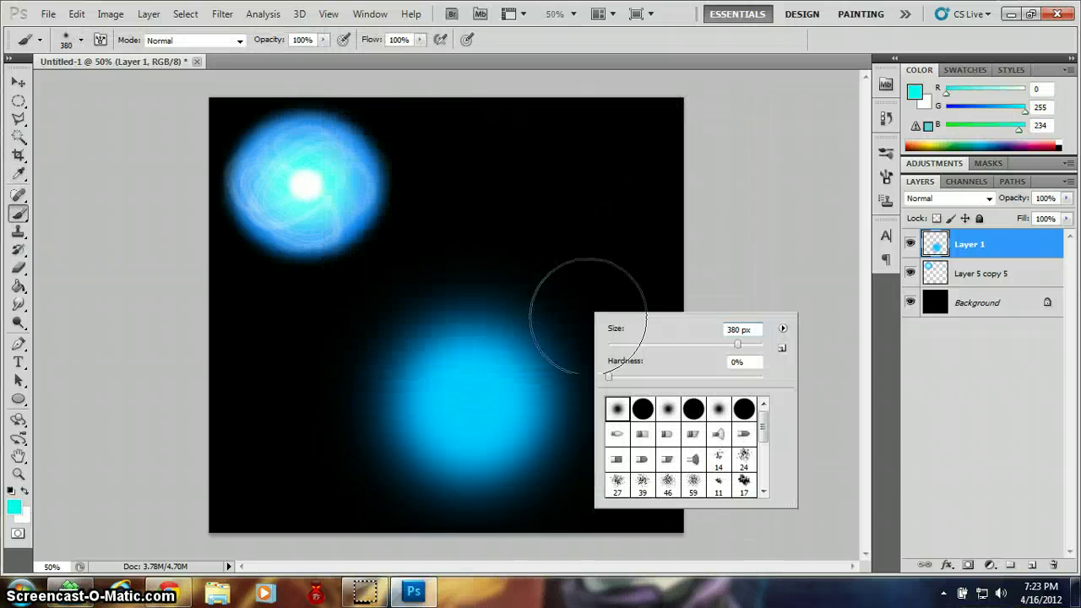
left_click(724, 345)
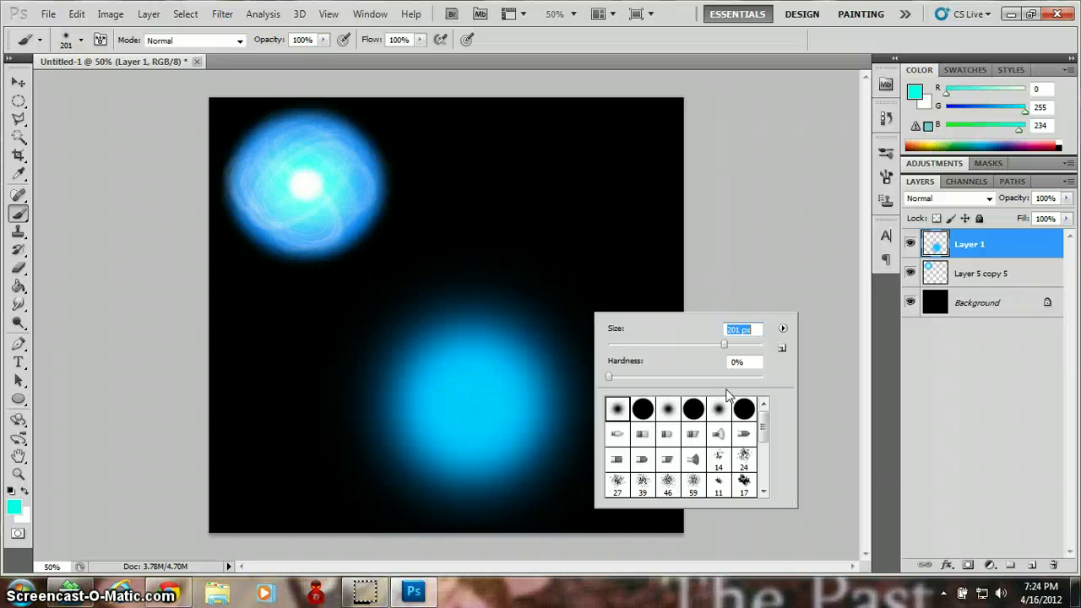
left_click_drag(733, 347, 738, 346)
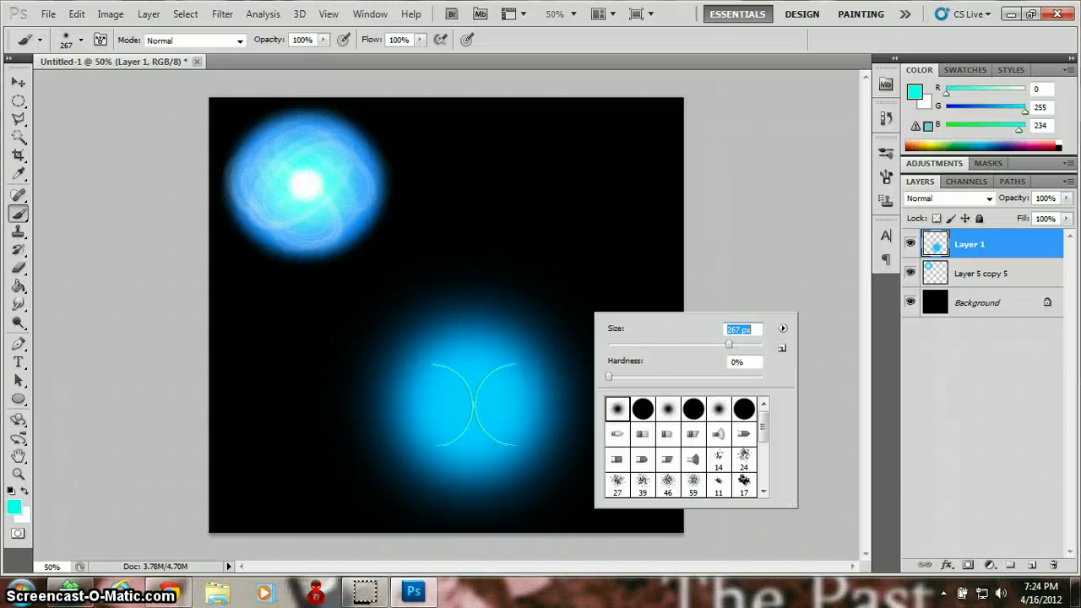
left_click(473, 406)
Swap the colors so that white is the foreground, and set the brush size to 83 px
right_click(547, 208)
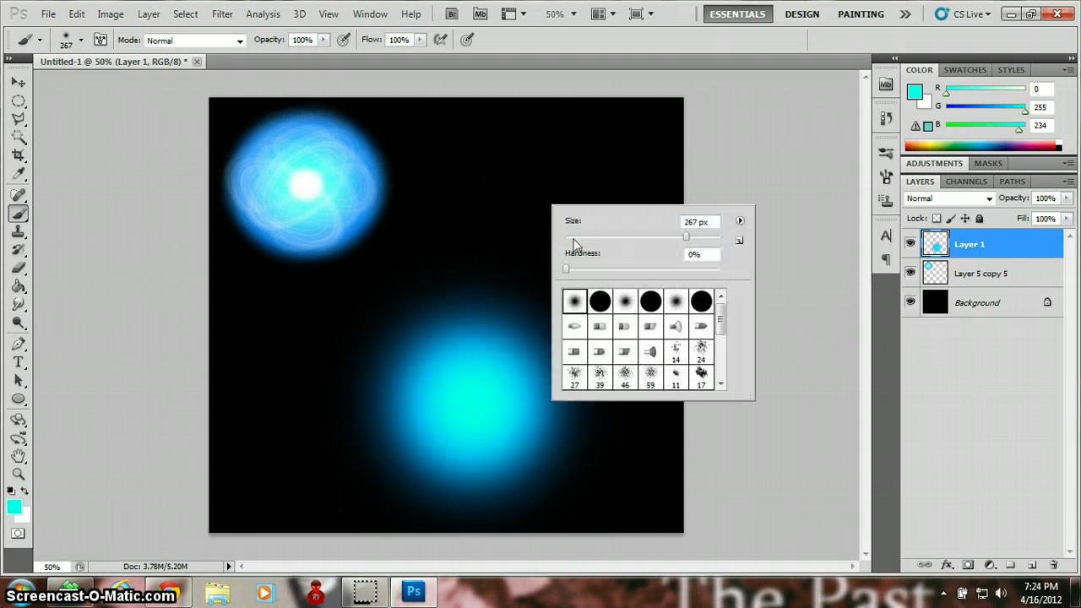
left_click(25, 491)
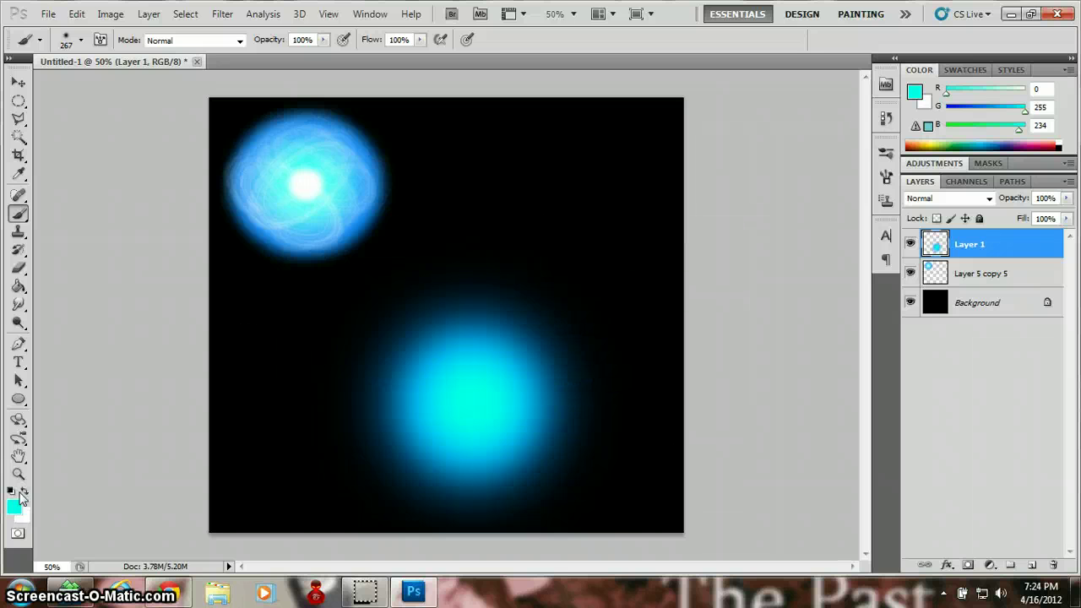
left_click(25, 490)
right_click(531, 260)
left_click_drag(596, 291, 606, 292)
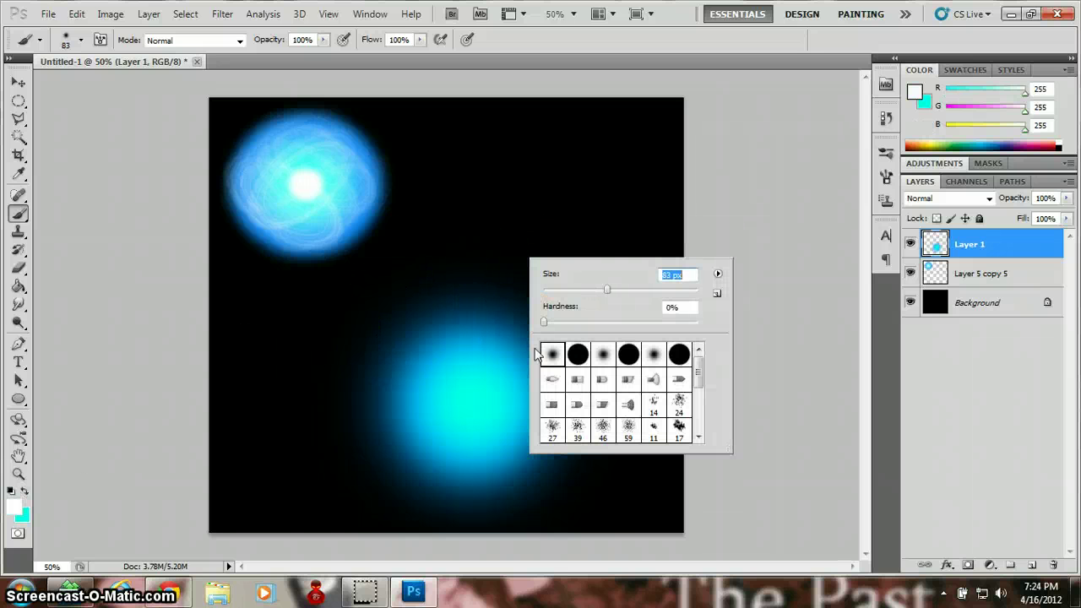
Dab the white brush repeatedly at the center of the cyan glow to form a bright core
left_click(473, 393)
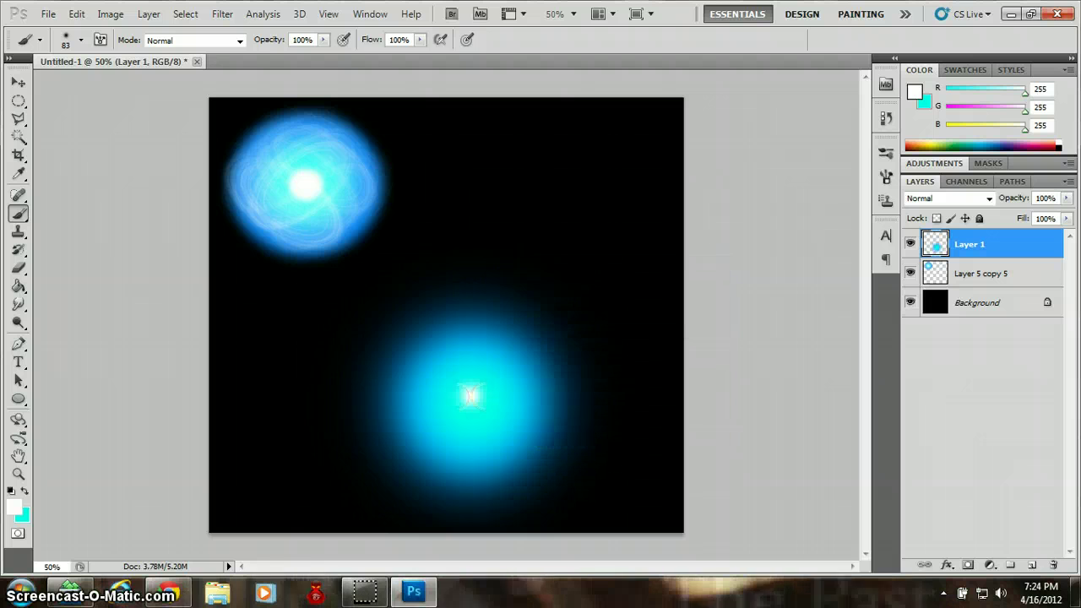
left_click(472, 395)
left_click(483, 397)
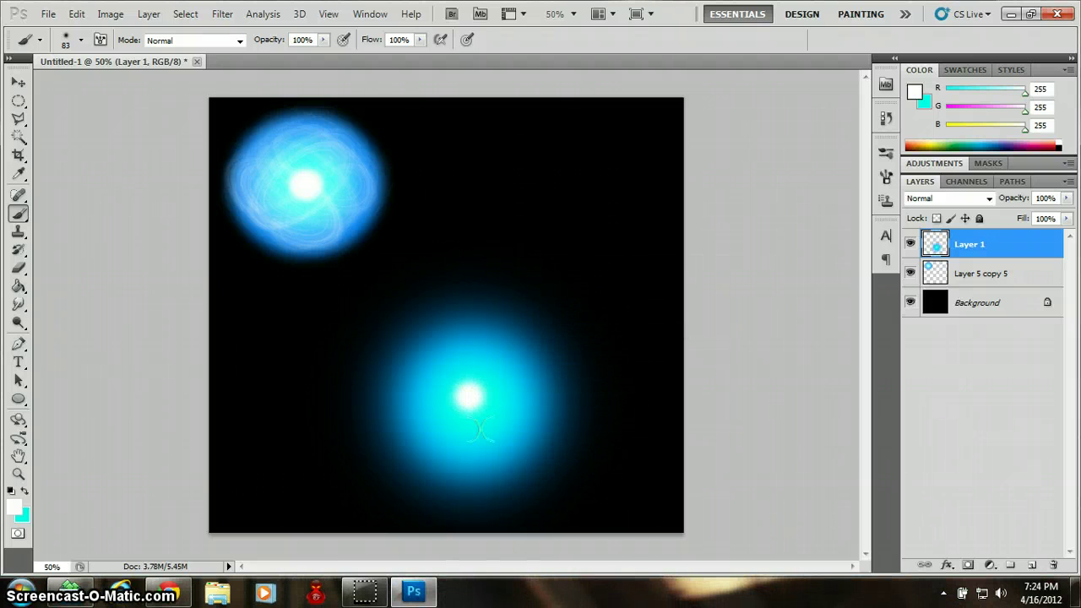
left_click(470, 397)
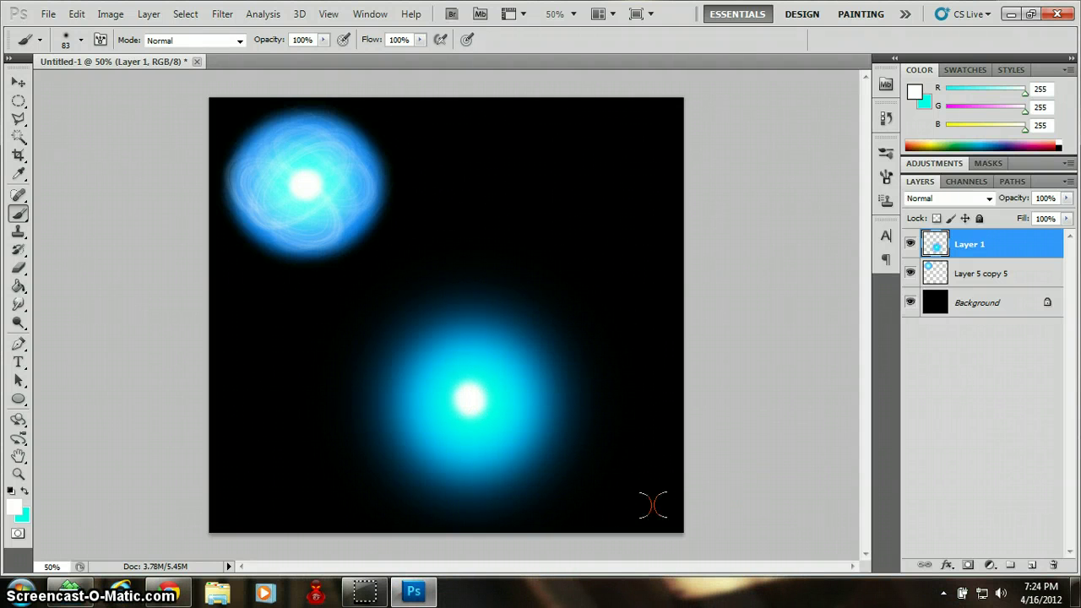
Move the new glow on Layer 1 up and to the right with the Move tool
left_click(18, 82)
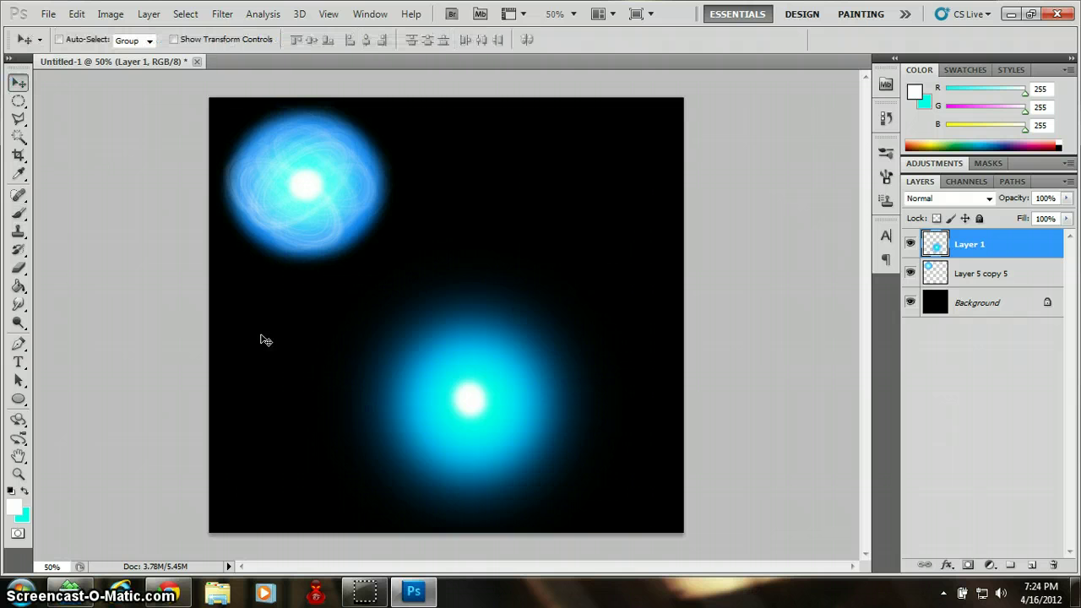
left_click_drag(472, 409, 557, 363)
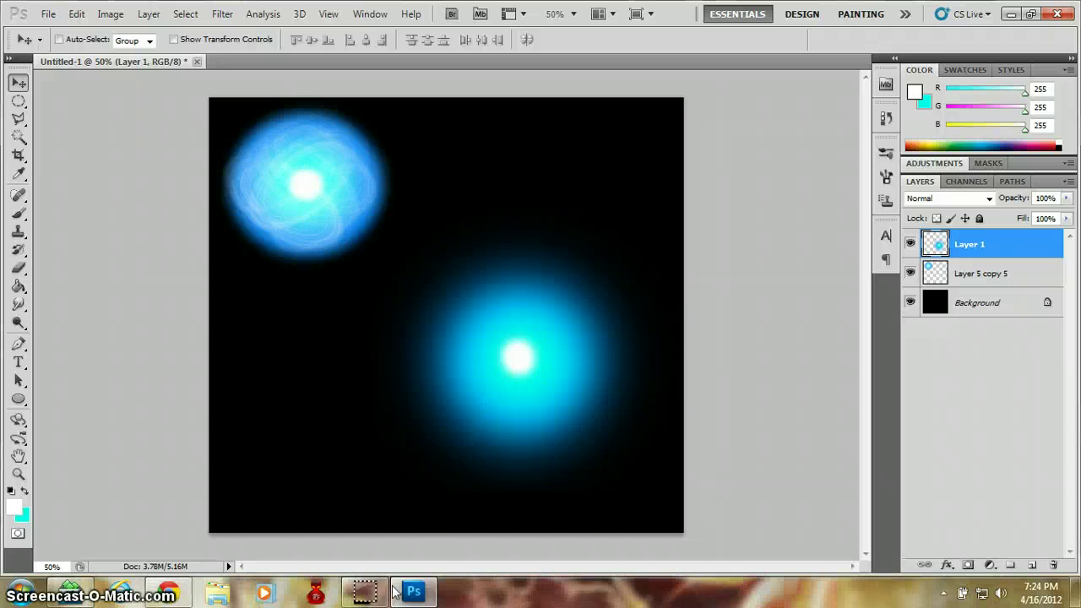
mouse_move(381, 593)
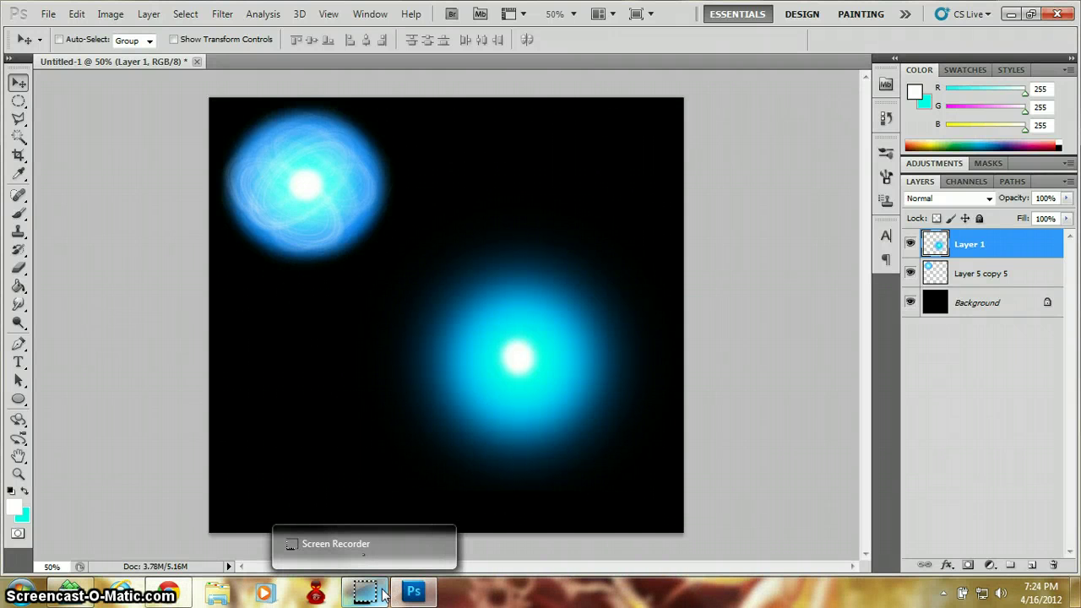